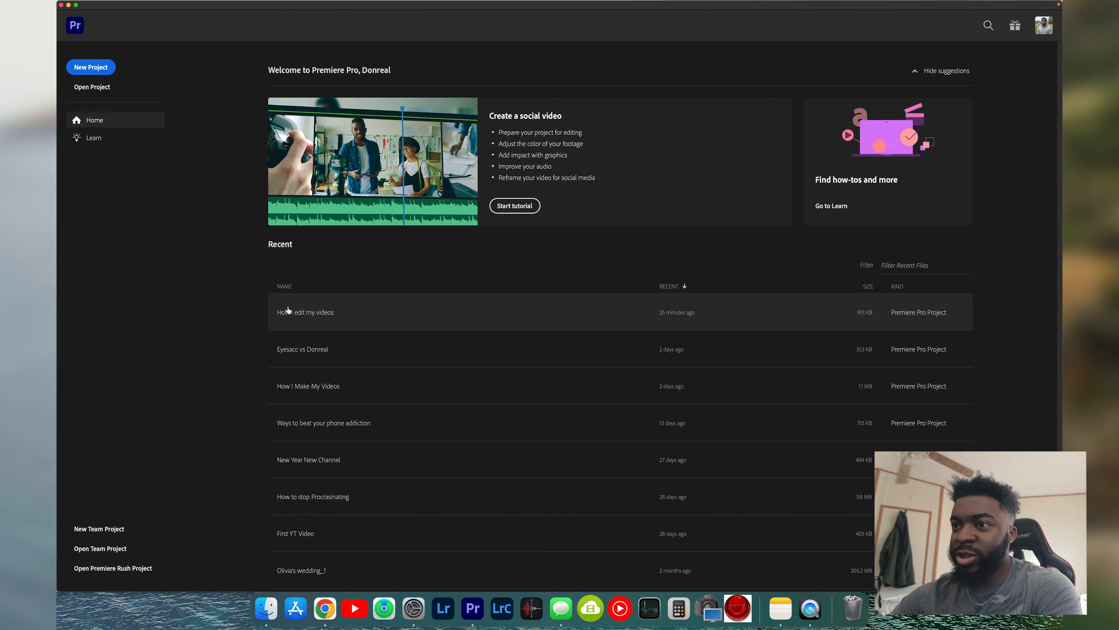
Open the recent project "How I edit my videos" and move the playhead to the start of the timeline
{"action": "left_click", "coordinate": [462, 313]}
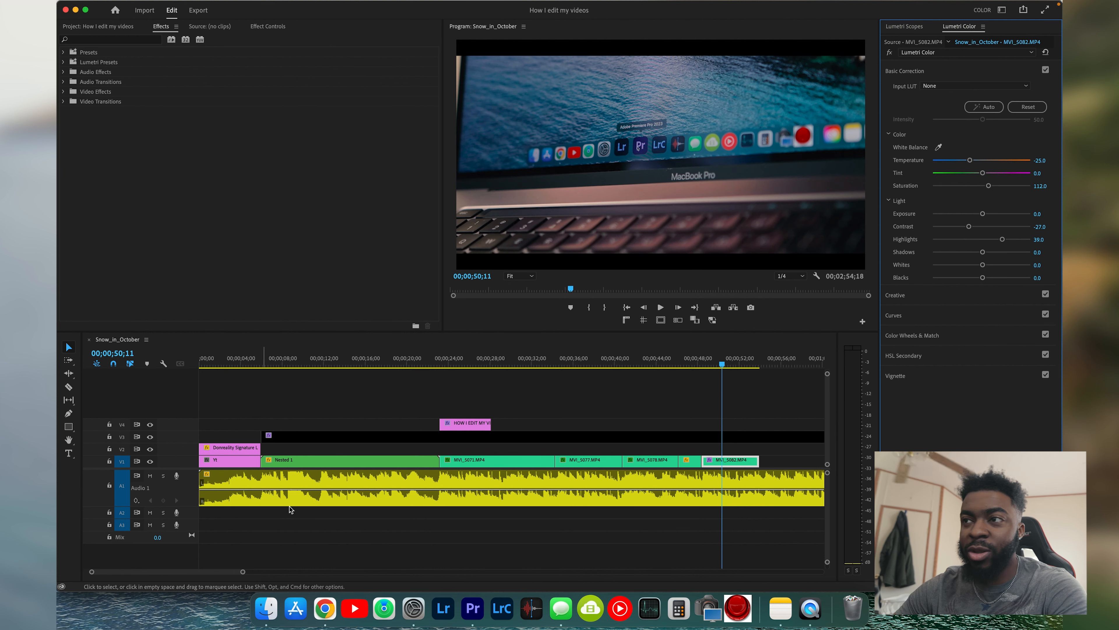
{"action": "scroll", "coordinate": [369, 501], "scroll_direction": "down", "scroll_amount": 3}
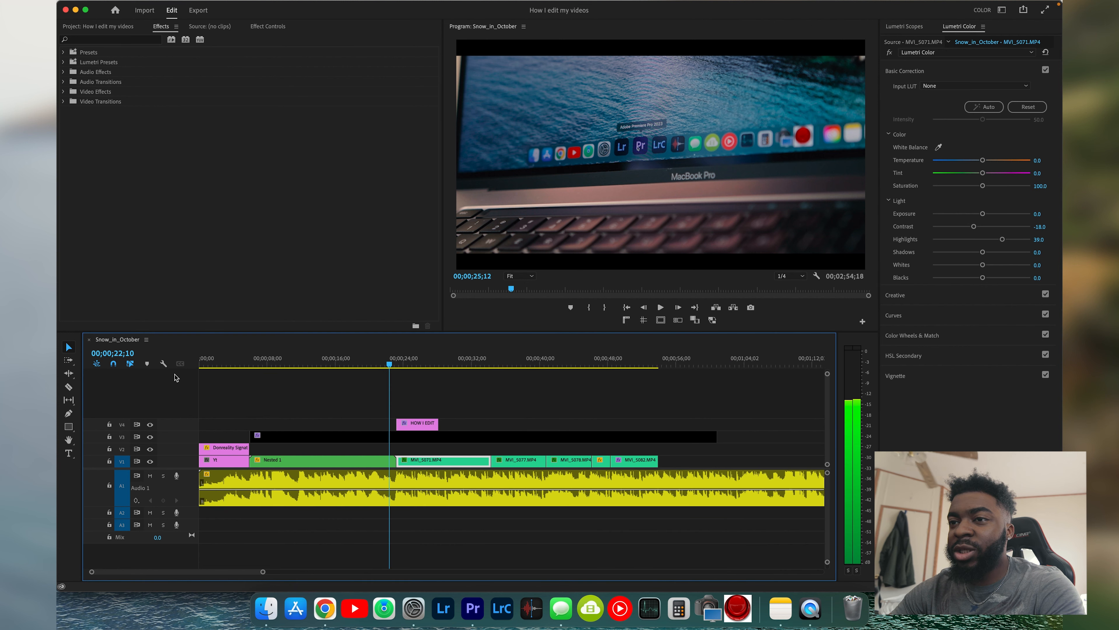
{"action": "left_click", "coordinate": [200, 362]}
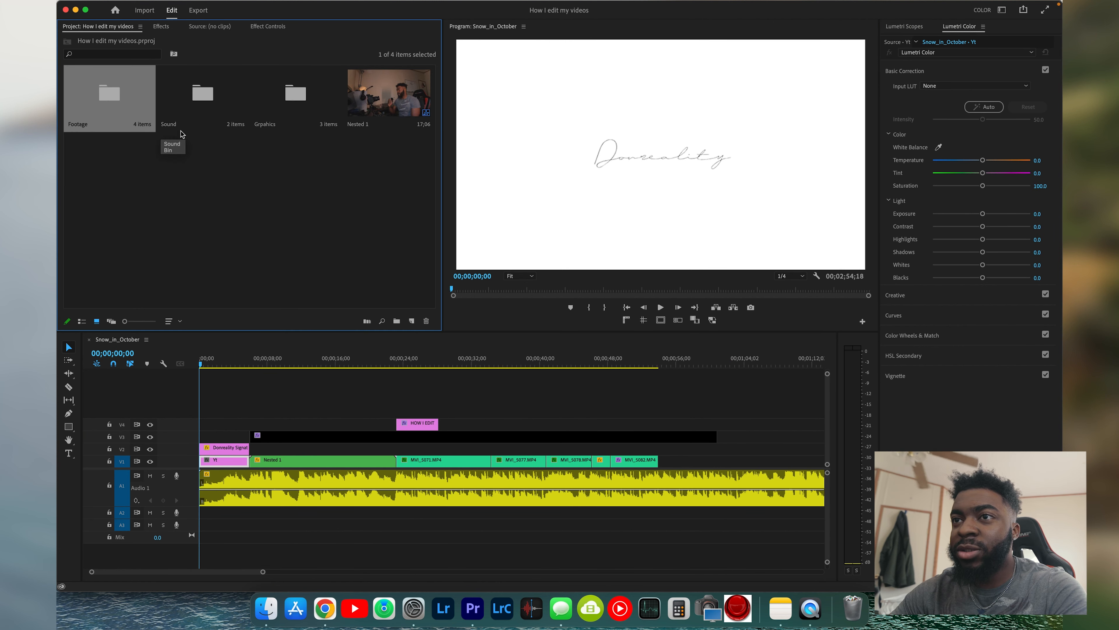
{"action": "left_click", "coordinate": [206, 147]}
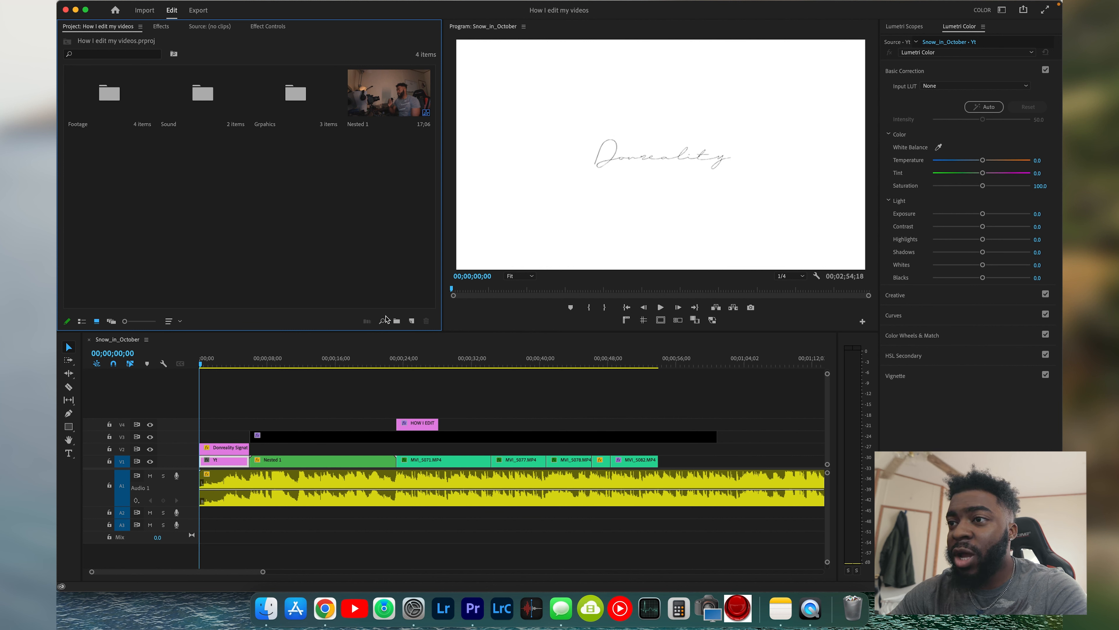
Create a new bin at the project's top level and delete it
{"action": "left_click", "coordinate": [397, 321]}
{"action": "left_click_drag", "start_coordinate": [157, 189], "coordinate": [132, 195]}
{"action": "key", "text": "Delete"}
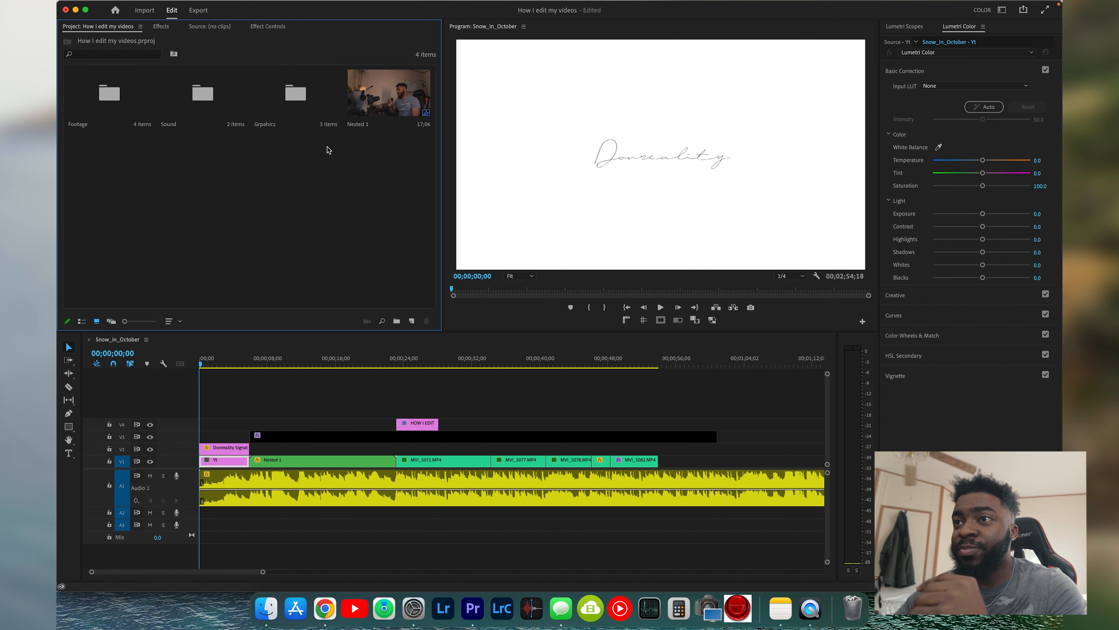
Create a bin named sequence inside the Grpahics bin and move the Nested 1 sequence into it
{"action": "double_click", "coordinate": [290, 93]}
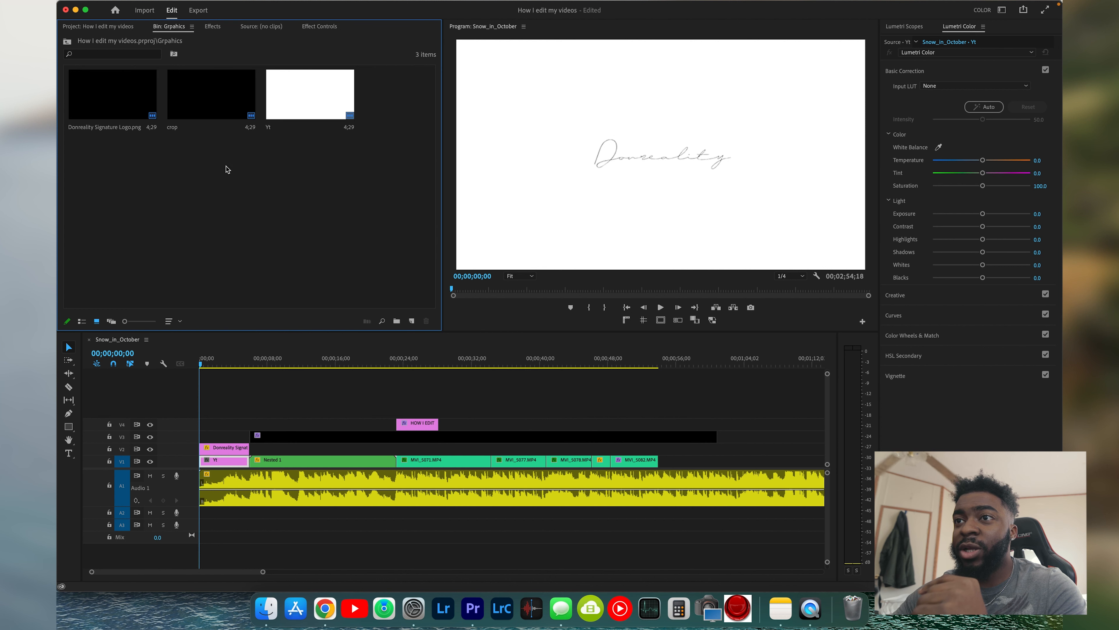
{"action": "right_click", "coordinate": [221, 169]}
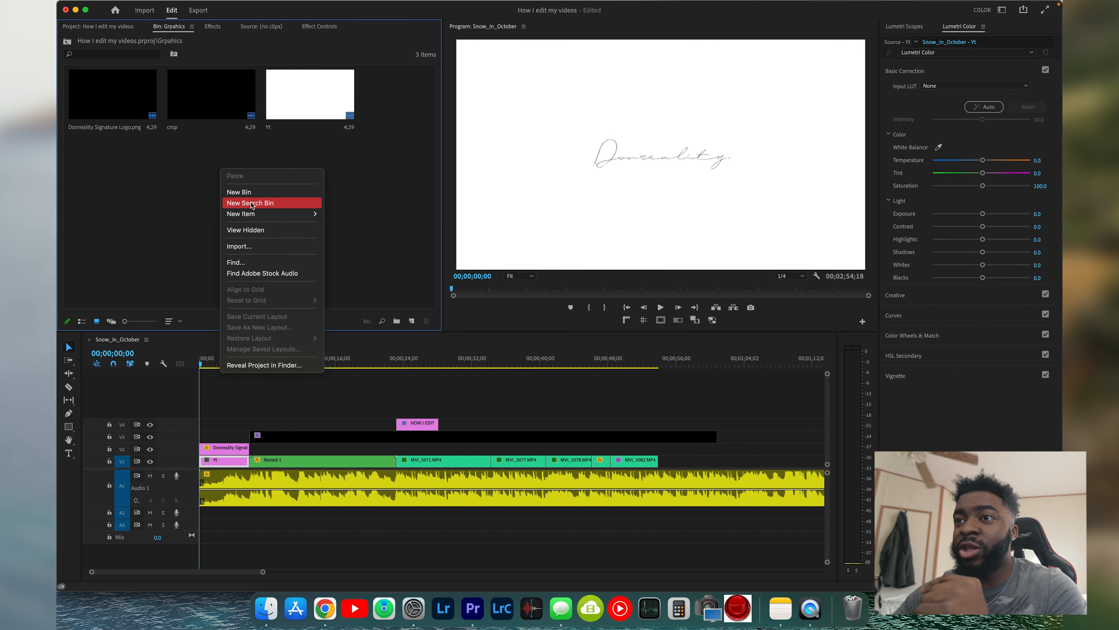
{"action": "mouse_move", "coordinate": [253, 214]}
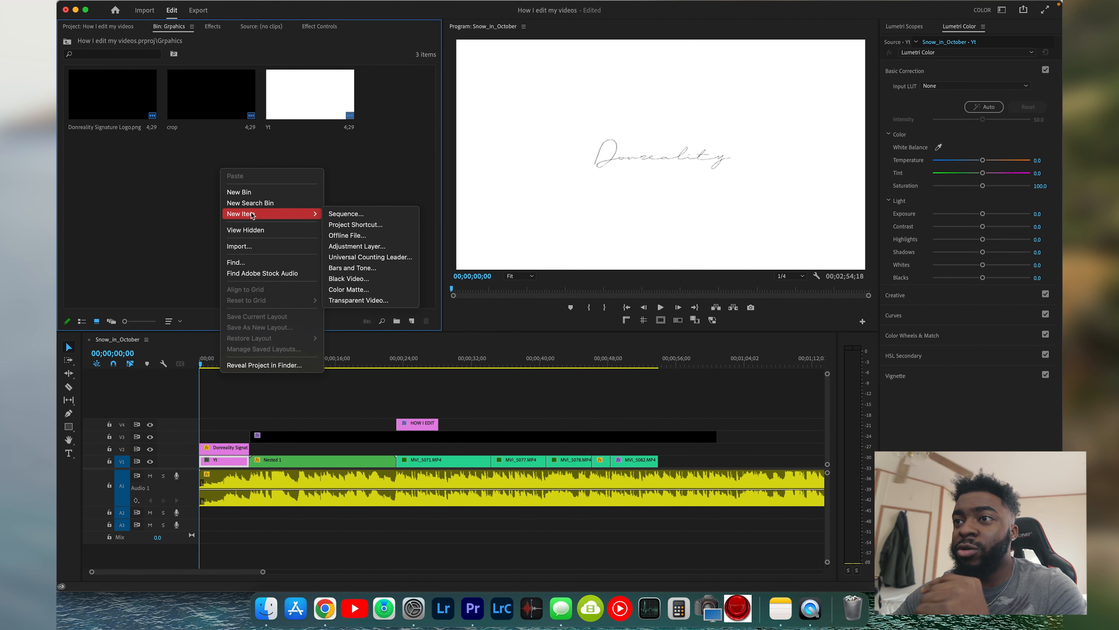
{"action": "left_click", "coordinate": [285, 192]}
{"action": "type", "text": "se"}
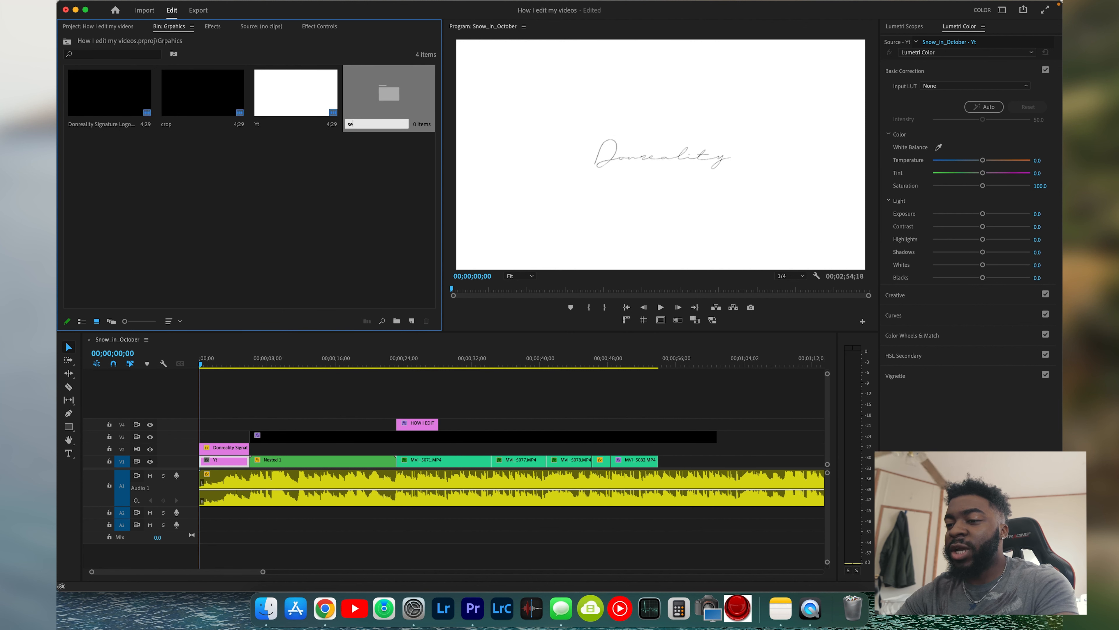
{"action": "type", "text": "qunce"}
{"action": "key", "text": "BackSpace"}
{"action": "key", "text": "BackSpace"}
{"action": "key", "text": "BackSpace"}
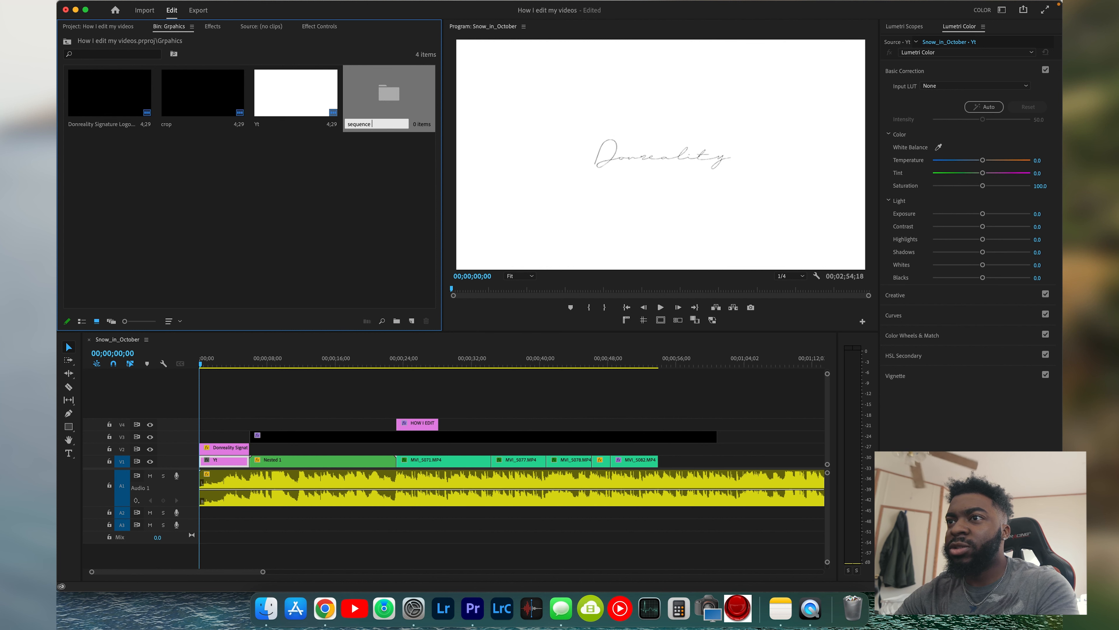
{"action": "key", "text": "Tab"}
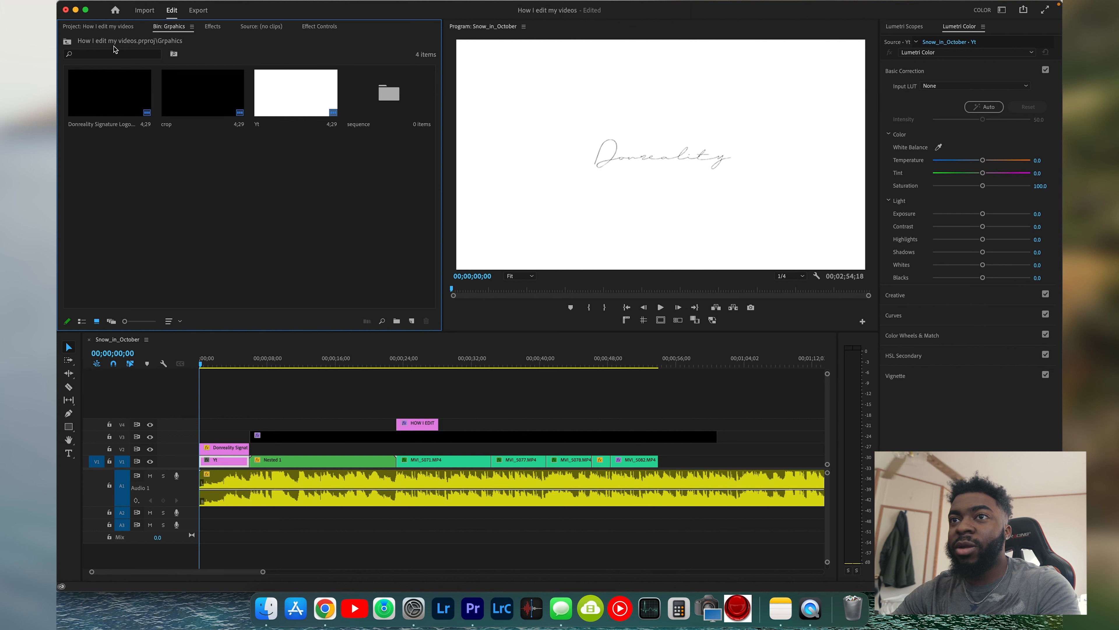
{"action": "left_click", "coordinate": [101, 26]}
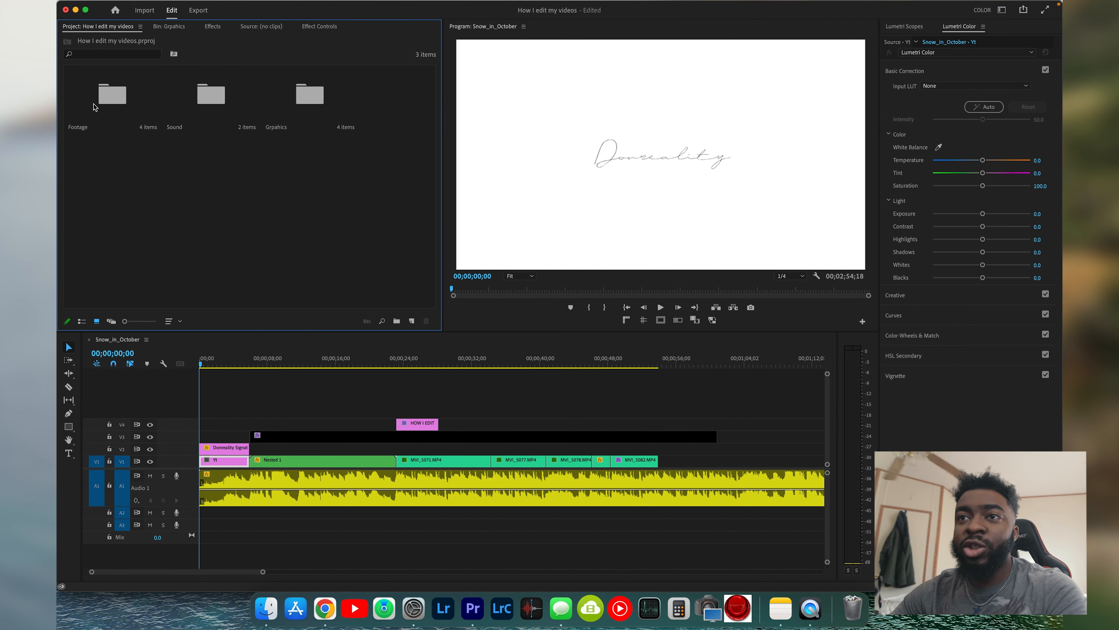
Delete the clips MVI_5085.MP4 and MVI_5086.MP4 from the Footage bin
{"action": "double_click", "coordinate": [112, 96]}
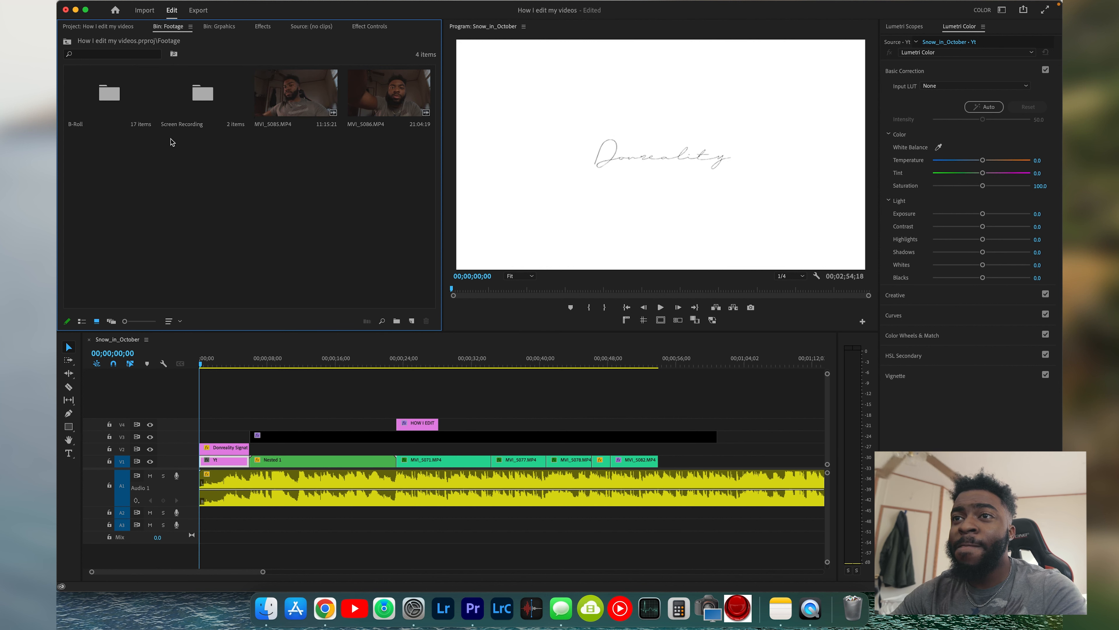
{"action": "left_click_drag", "start_coordinate": [315, 141], "coordinate": [376, 103]}
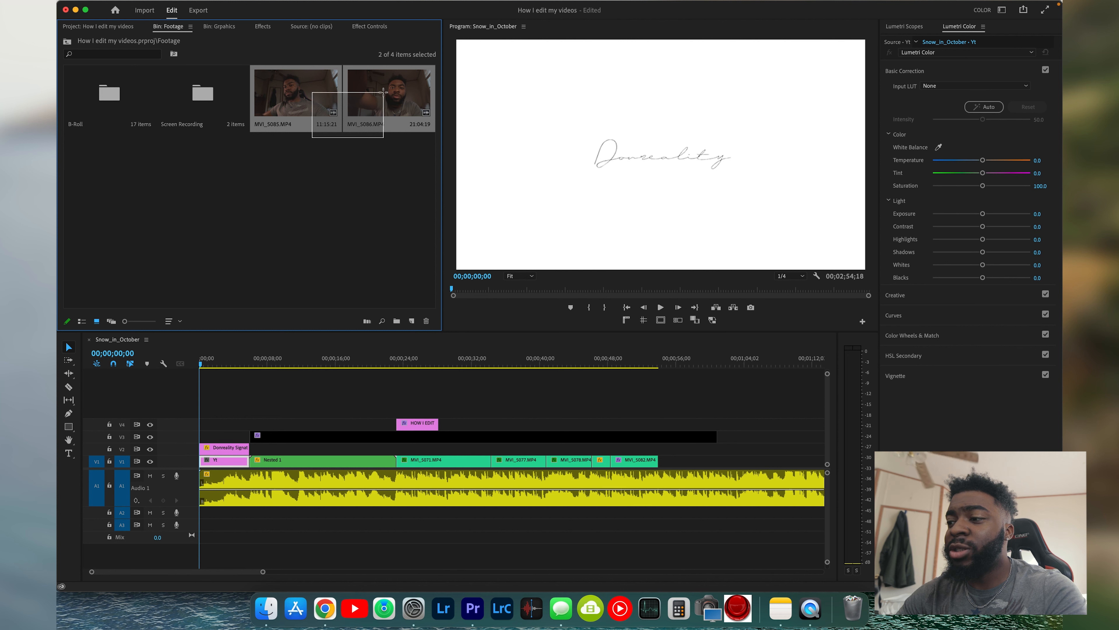
{"action": "key", "text": "BackSpace"}
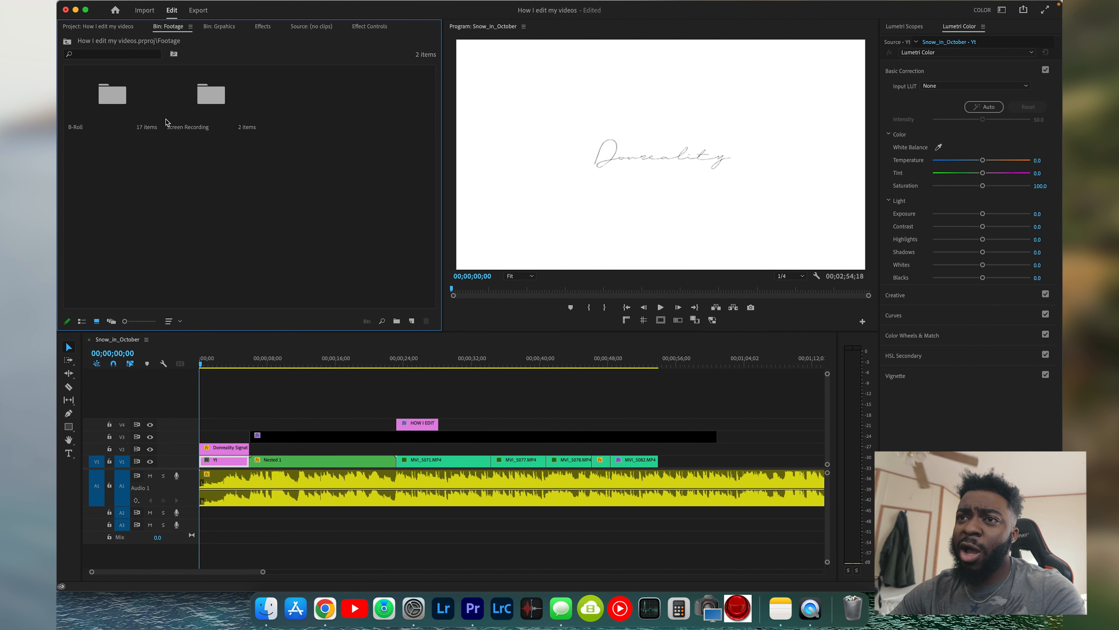
Look through the clips in the B-Roll bin inside Footage
{"action": "double_click", "coordinate": [118, 98]}
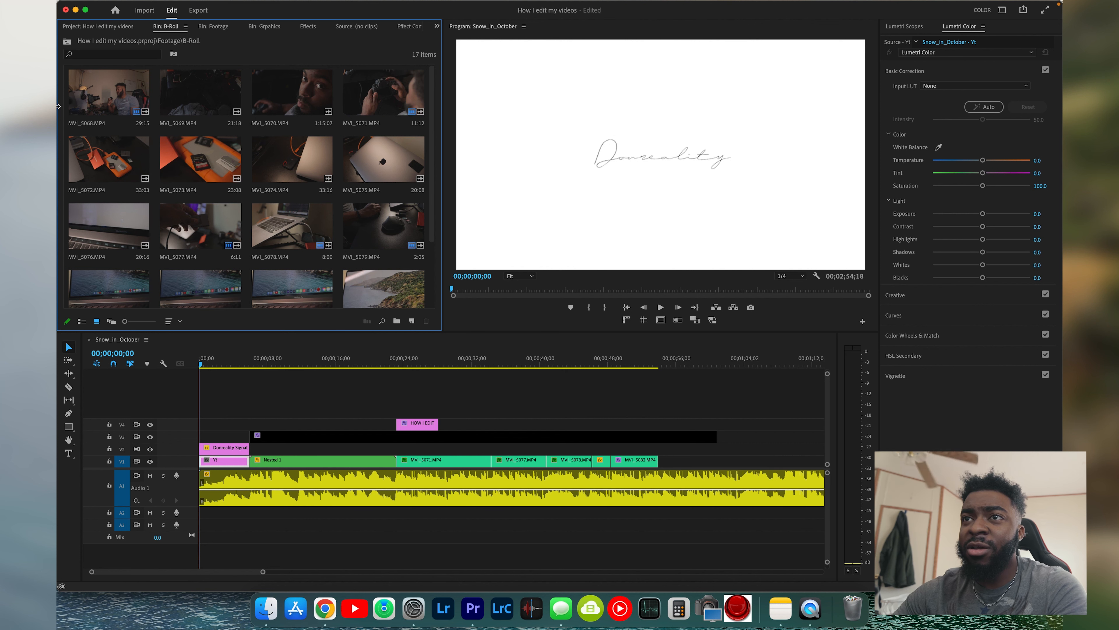
{"action": "left_click", "coordinate": [106, 26]}
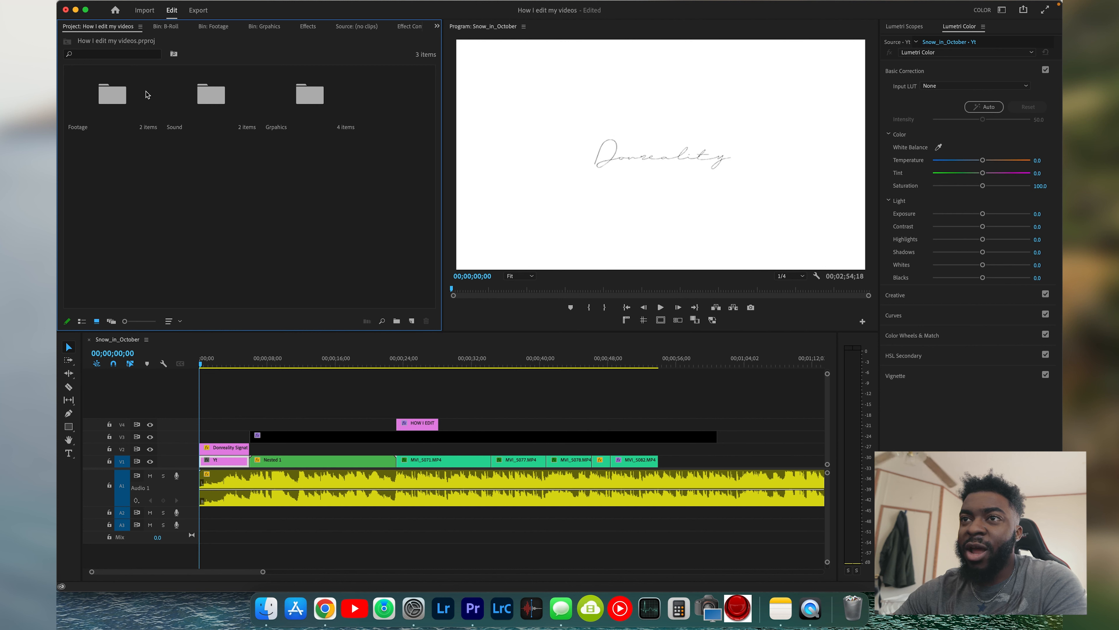
{"action": "left_click", "coordinate": [165, 28]}
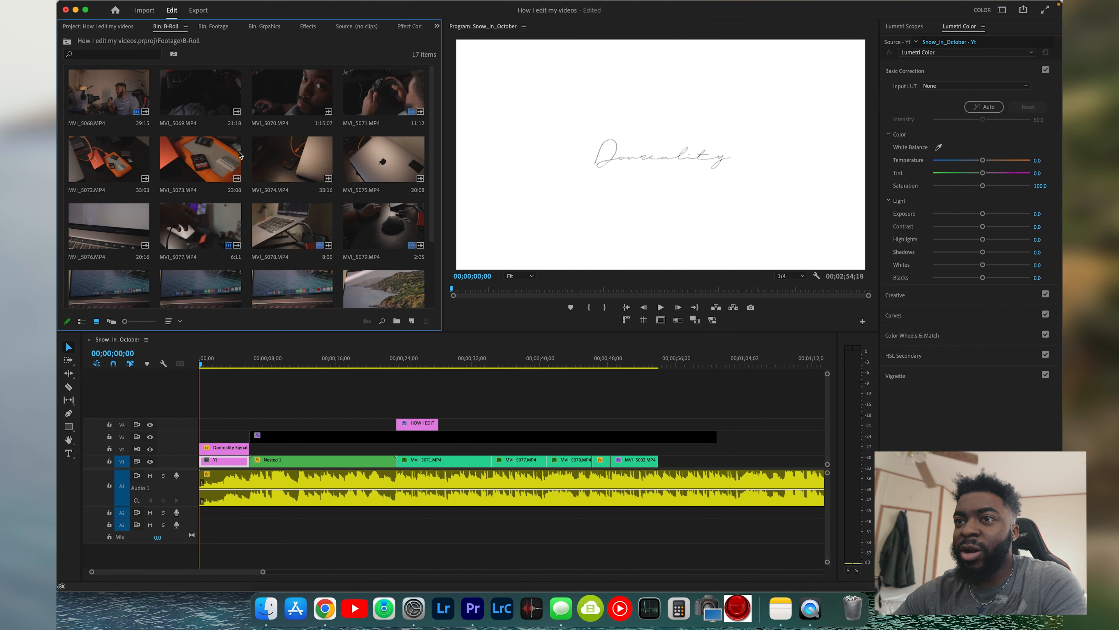
{"action": "scroll", "coordinate": [259, 167], "scroll_direction": "down", "scroll_amount": 2}
{"action": "scroll", "coordinate": [203, 150], "scroll_direction": "up", "scroll_amount": 2}
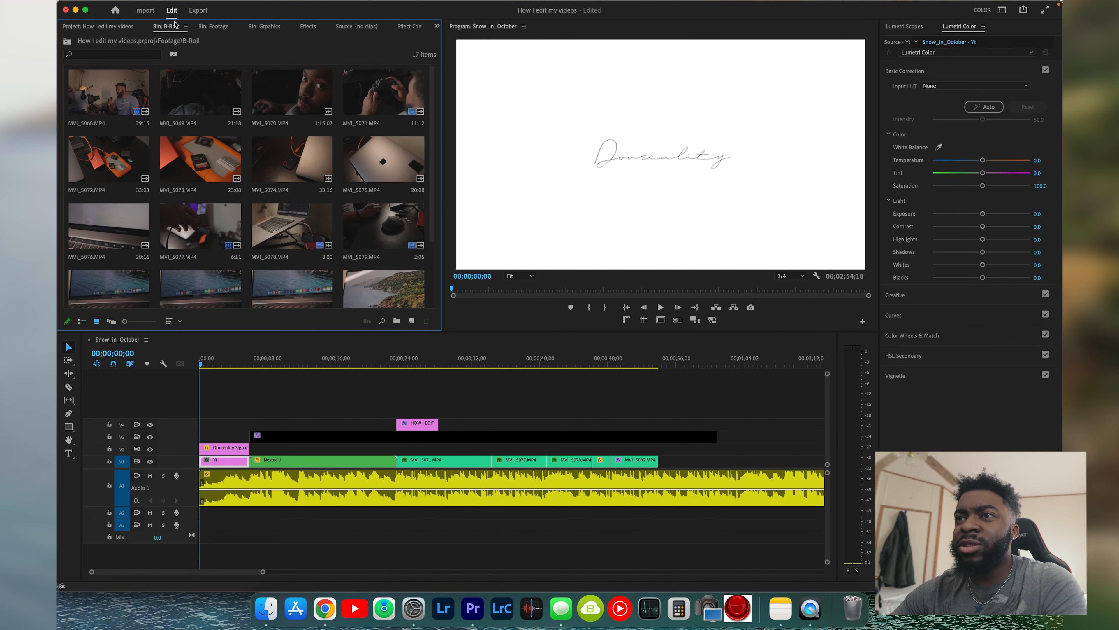
Examine the contents of the Music bin inside Sound and return to the project's top level
{"action": "left_click", "coordinate": [117, 27]}
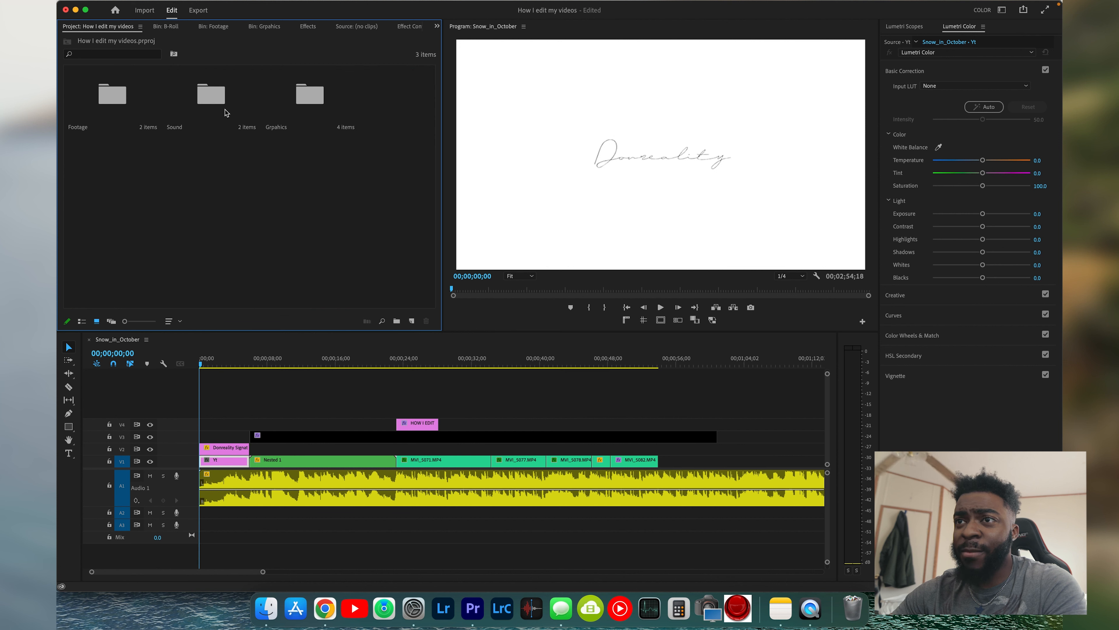
{"action": "double_click", "coordinate": [197, 87]}
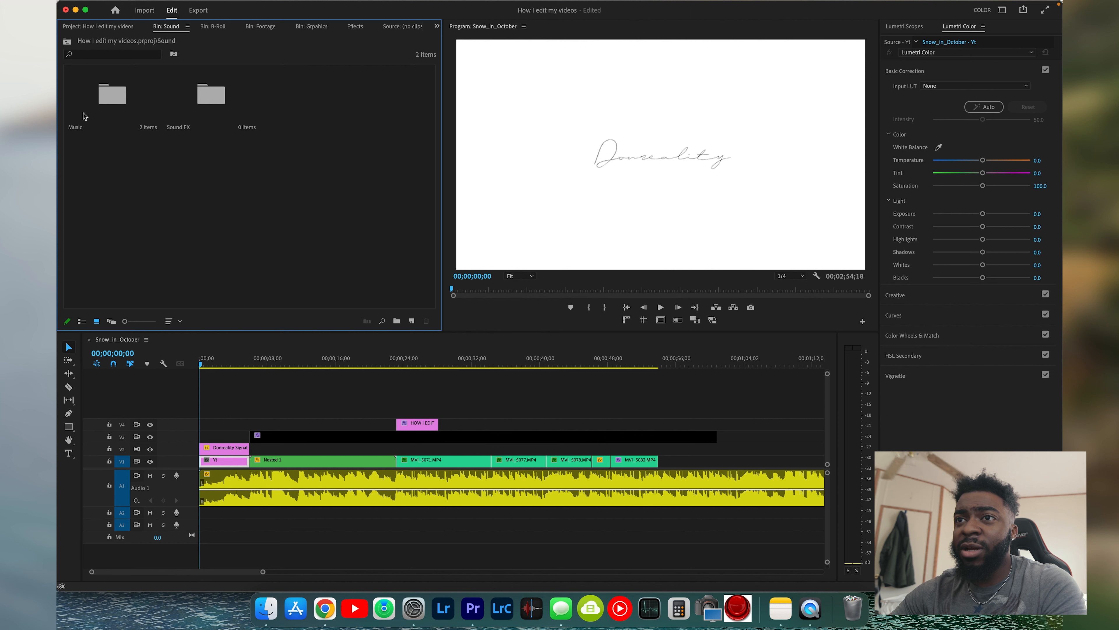
{"action": "double_click", "coordinate": [111, 100]}
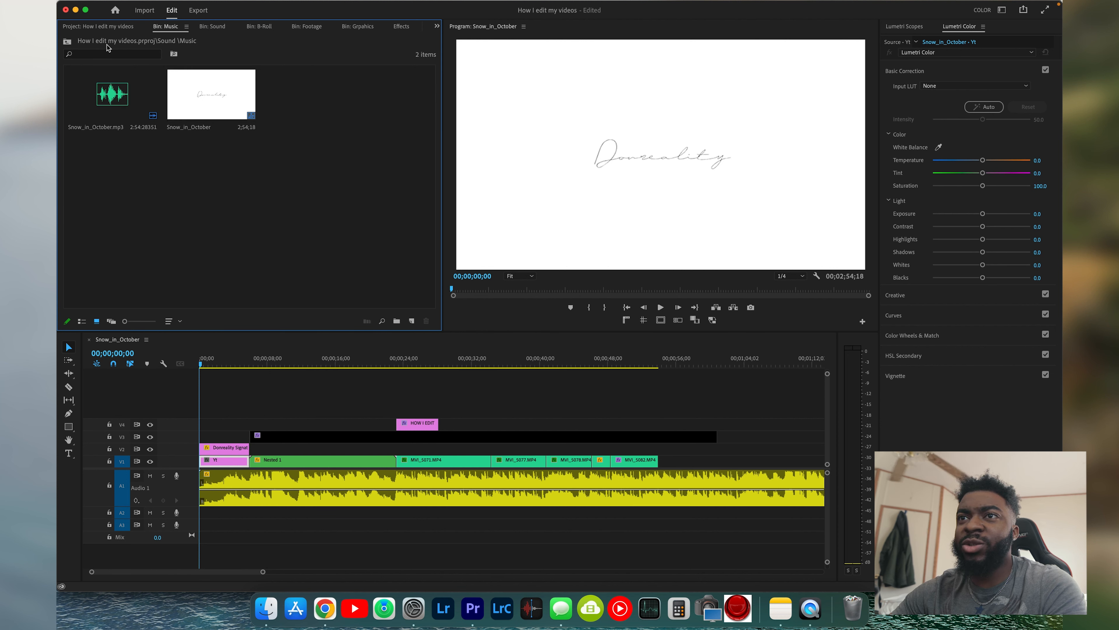
{"action": "left_click", "coordinate": [101, 25]}
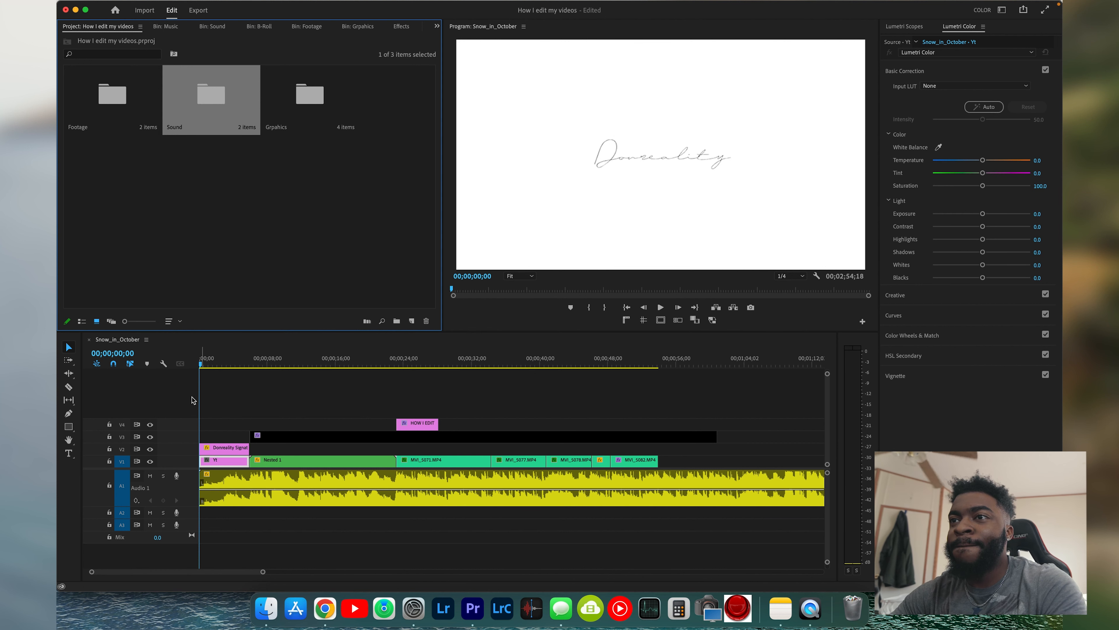
Create a 3840 × 2160, 29.97 fps adjustment layer named crop in the Grpahics bin
{"action": "double_click", "coordinate": [291, 114]}
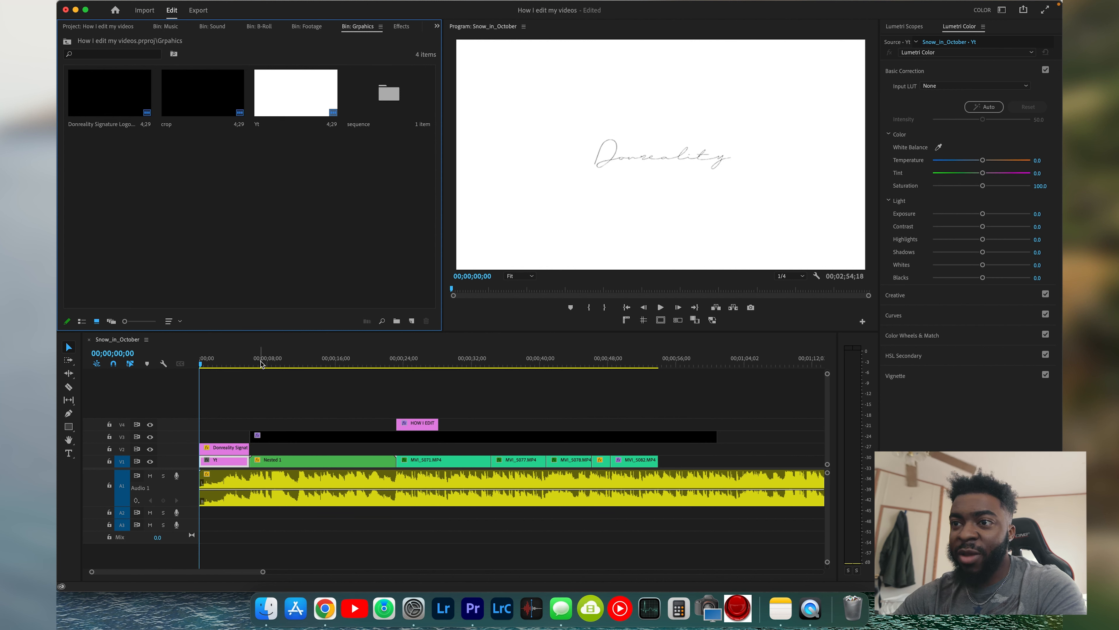
{"action": "left_click", "coordinate": [264, 363]}
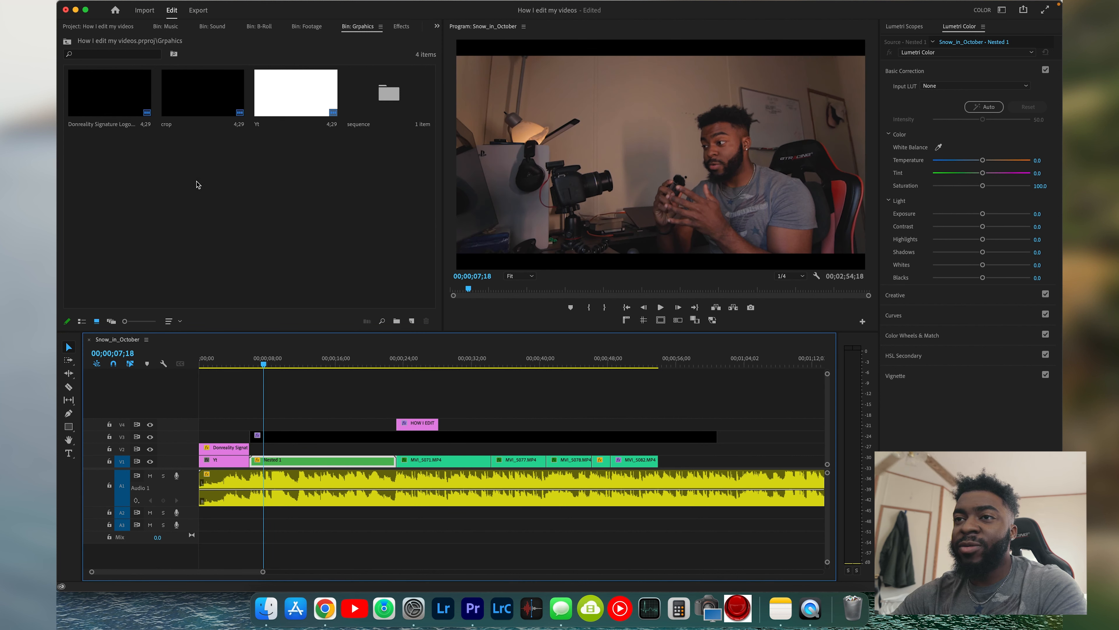
{"action": "right_click", "coordinate": [220, 194]}
{"action": "mouse_move", "coordinate": [266, 239]}
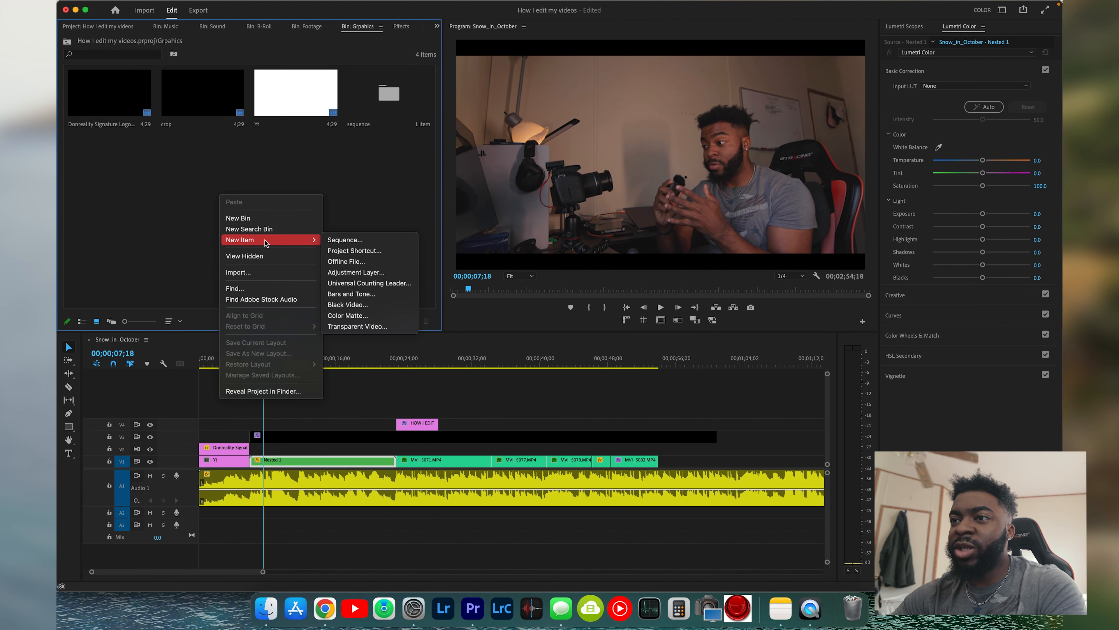
{"action": "left_click", "coordinate": [378, 273]}
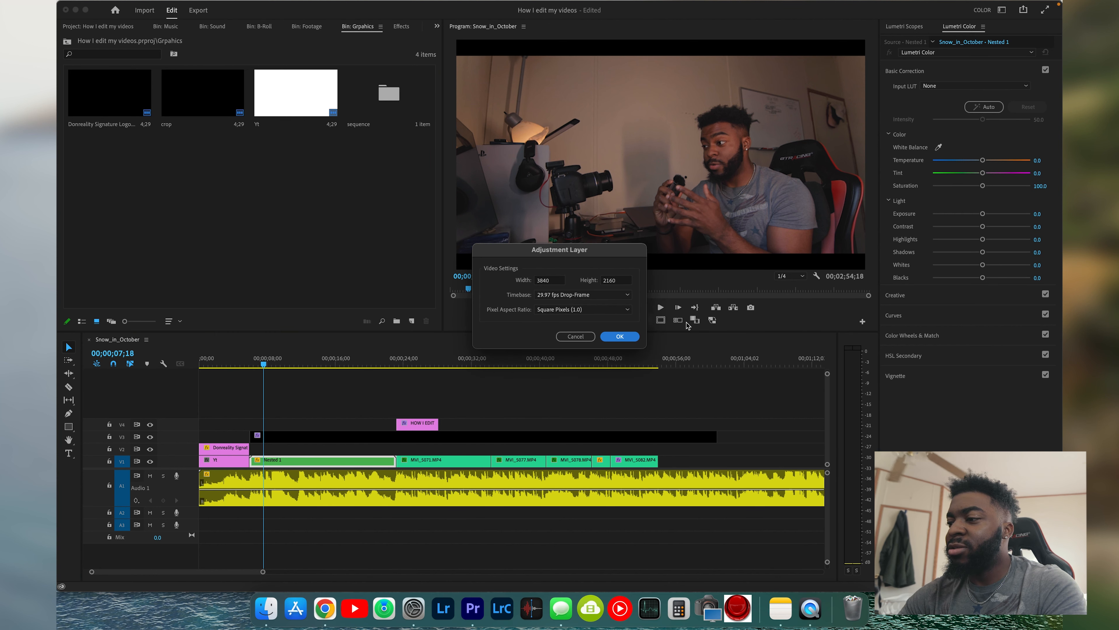
{"action": "key", "text": "Return"}
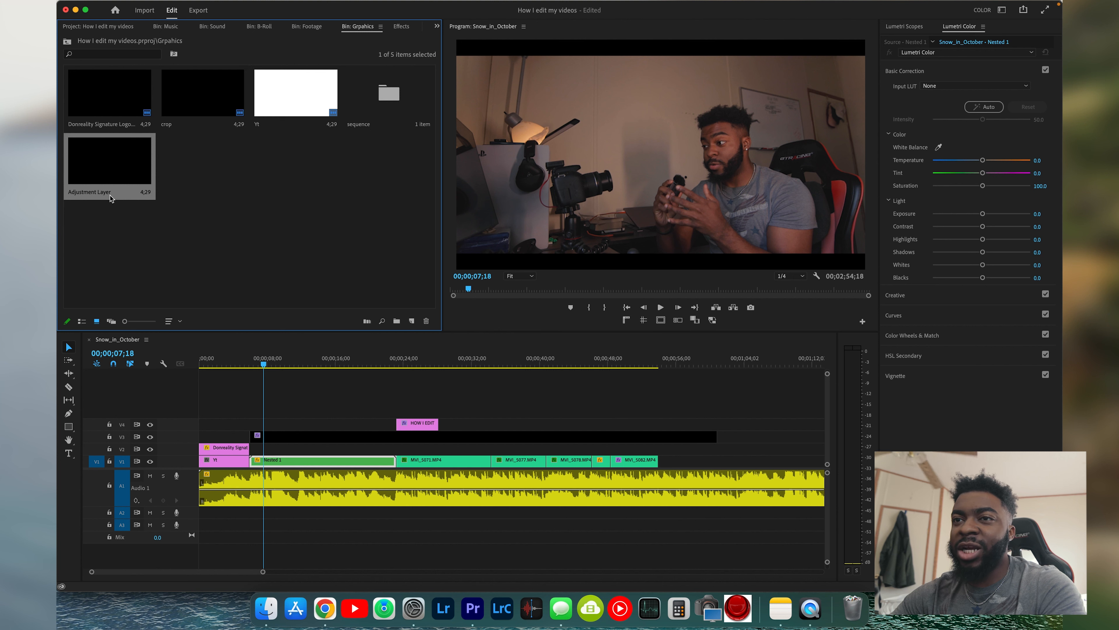
{"action": "type", "text": "crop"}
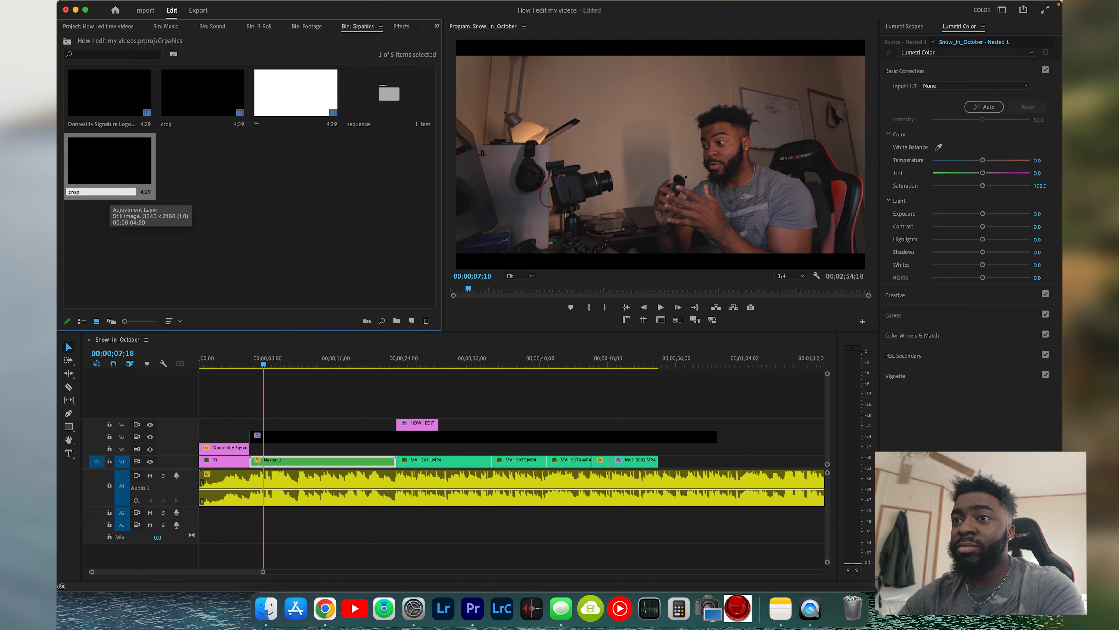
{"action": "key", "text": "Return"}
Delete the duplicate crop adjustment layer from the Grpahics bin
{"action": "left_click", "coordinate": [217, 179]}
{"action": "left_click_drag", "start_coordinate": [211, 164], "coordinate": [81, 187]}
{"action": "key", "text": "Delete"}
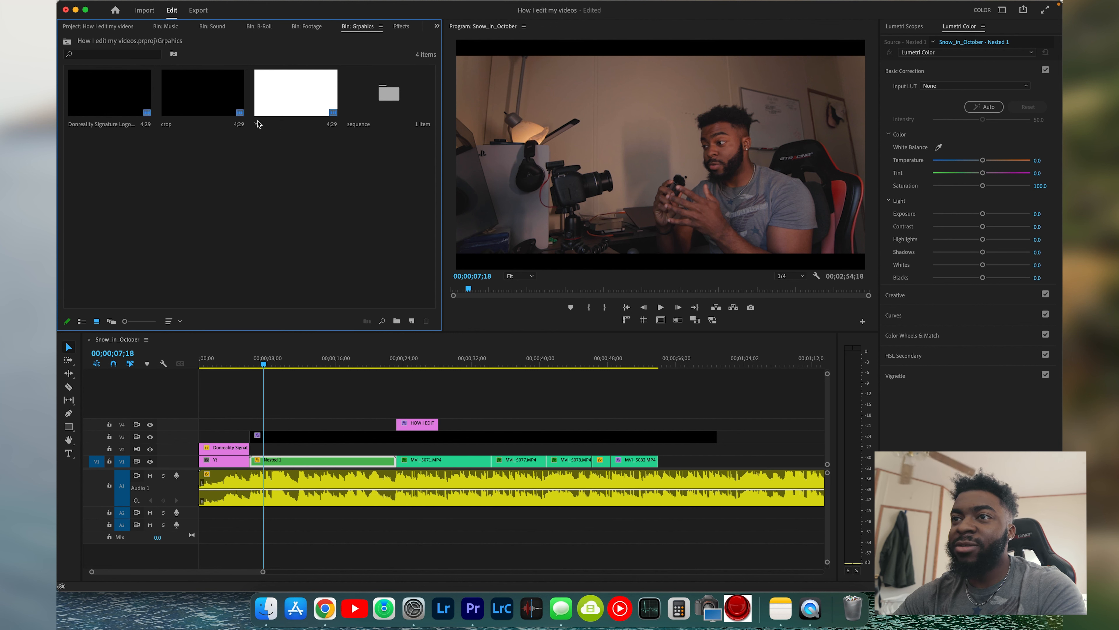
Inspect the signature logo clip in the timeline's intro and return the playhead to 00;00;00;00
{"action": "left_click", "coordinate": [221, 363]}
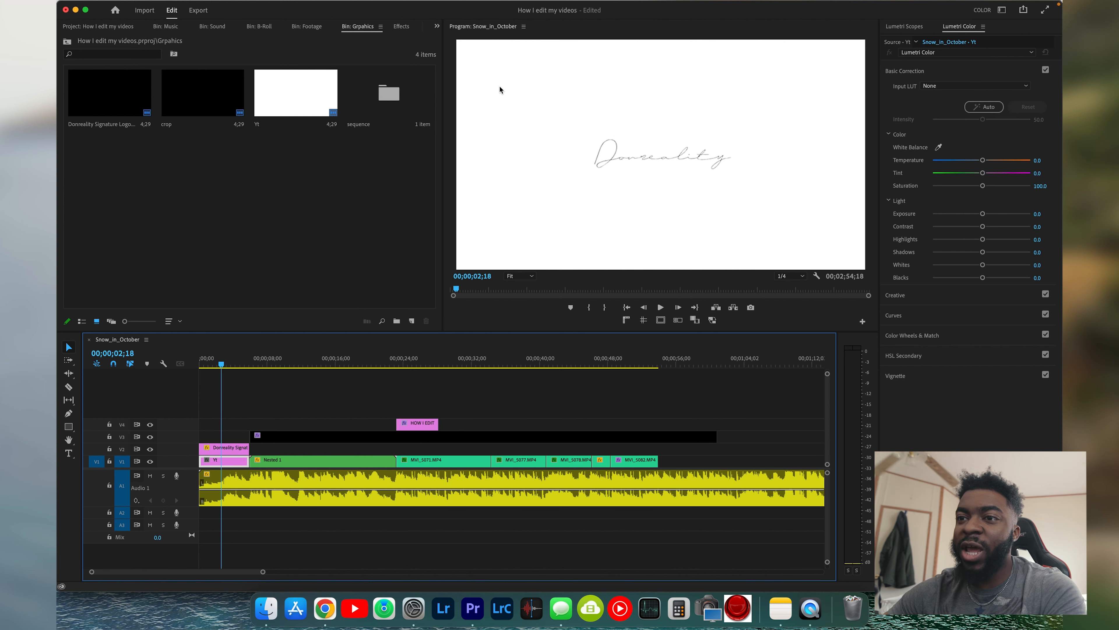
{"action": "left_click", "coordinate": [226, 448]}
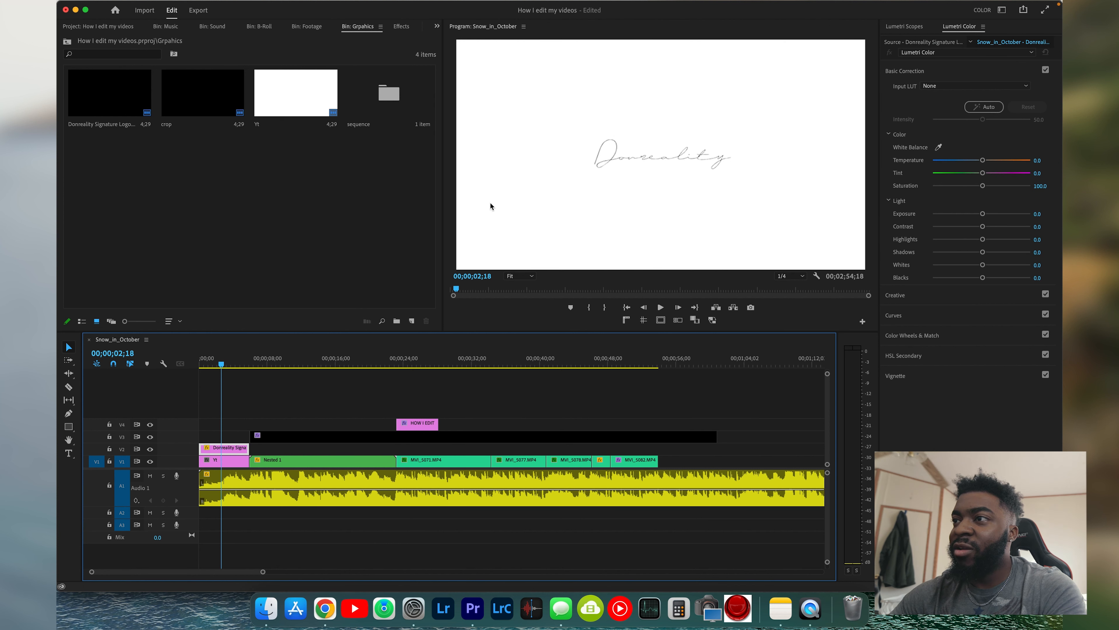
{"action": "left_click", "coordinate": [647, 154]}
{"action": "left_click", "coordinate": [266, 409]}
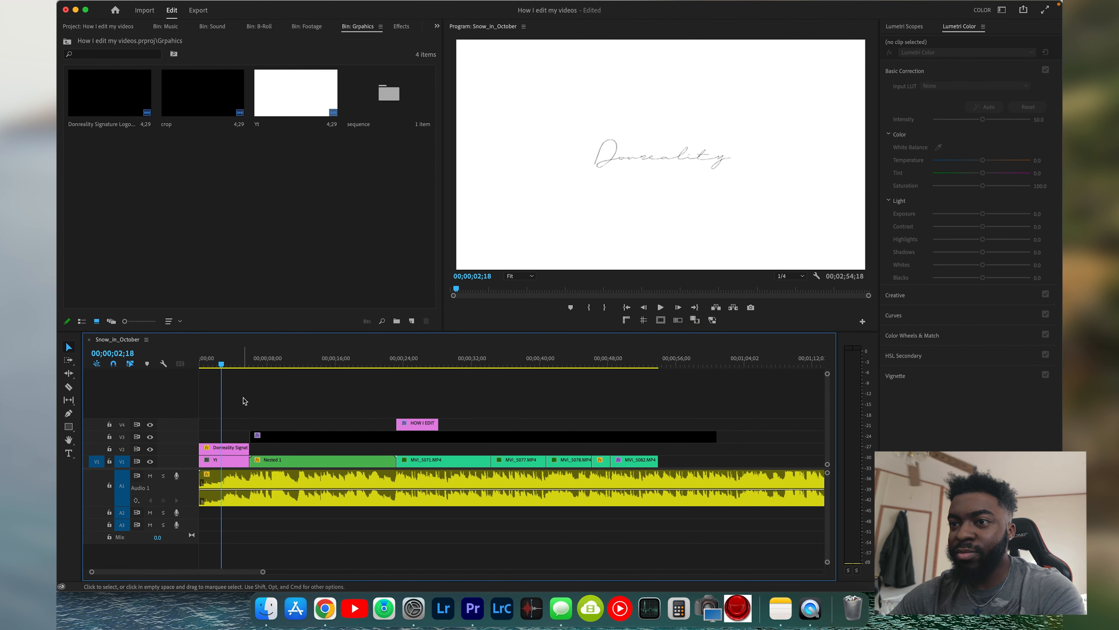
{"action": "left_click_drag", "start_coordinate": [219, 368], "coordinate": [200, 366]}
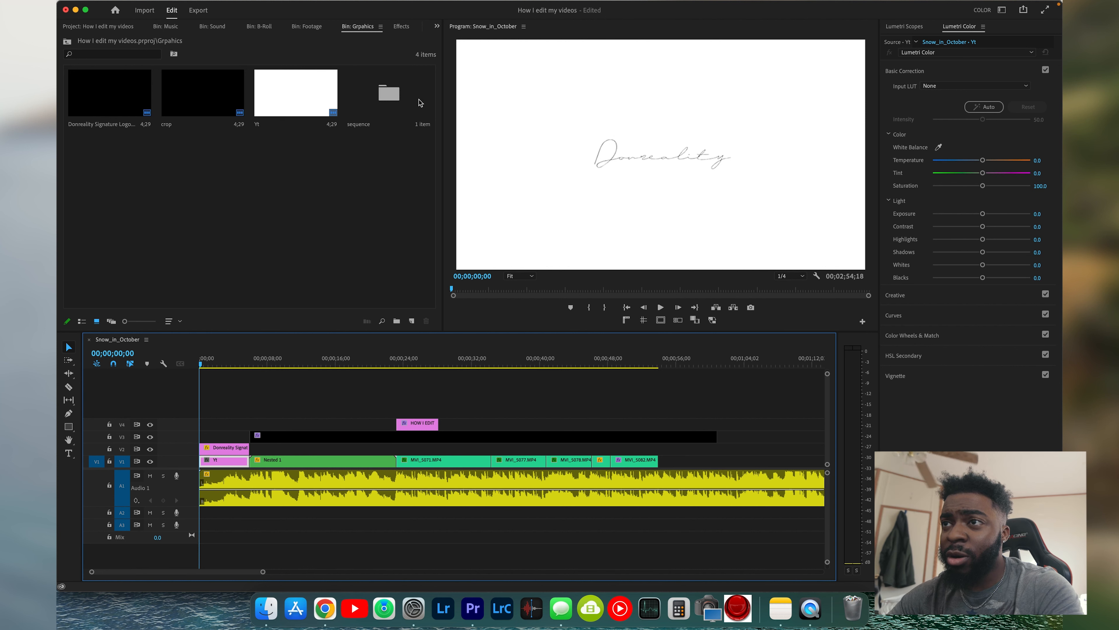
{"action": "left_click", "coordinate": [392, 92]}
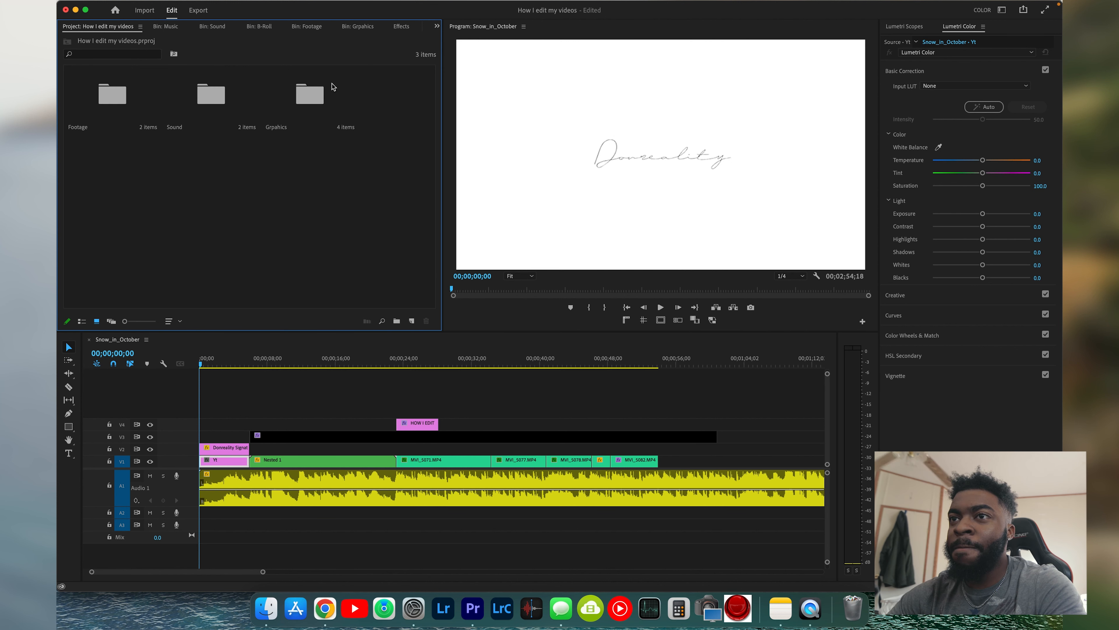
Open the Music bin inside the Sound bin and look over its contents
{"action": "double_click", "coordinate": [212, 97]}
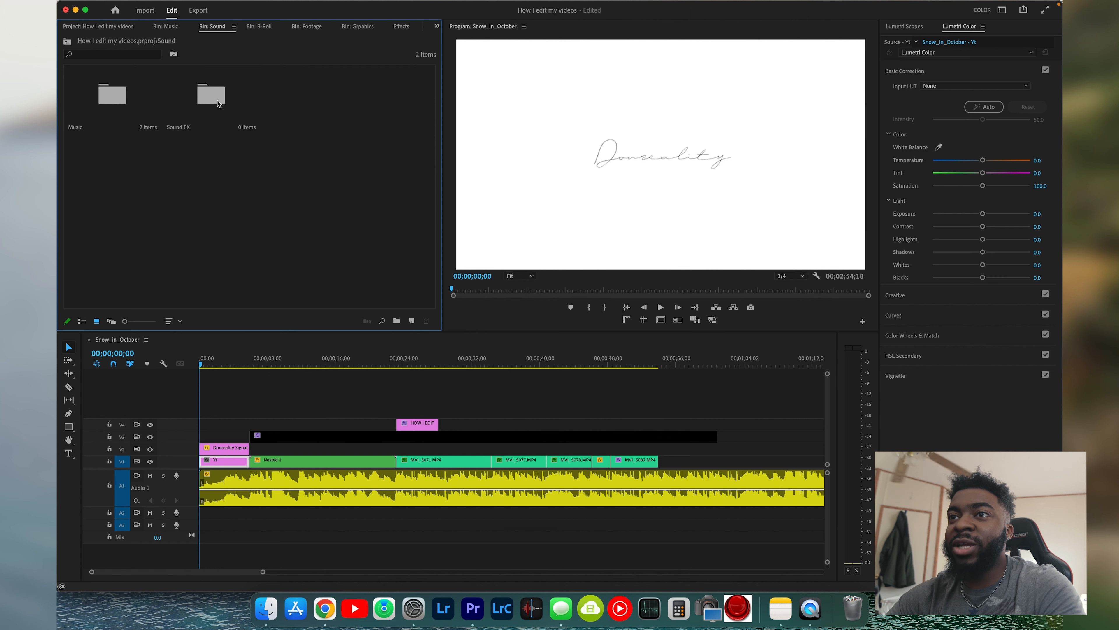
{"action": "double_click", "coordinate": [93, 100]}
{"action": "left_click_drag", "start_coordinate": [113, 97], "coordinate": [125, 184]}
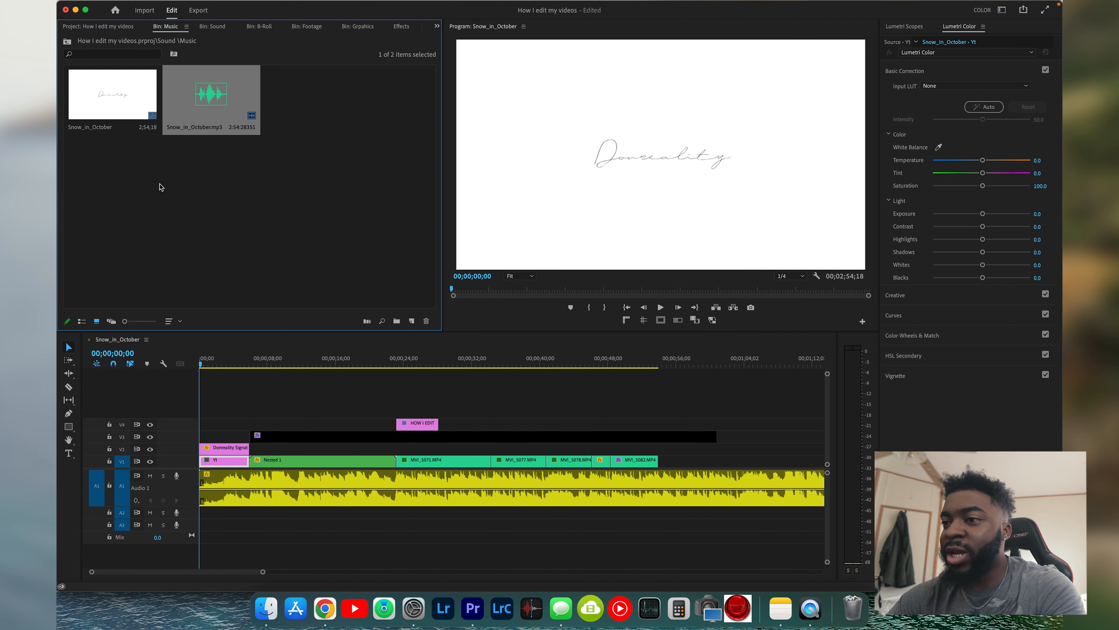
{"action": "left_click", "coordinate": [259, 215]}
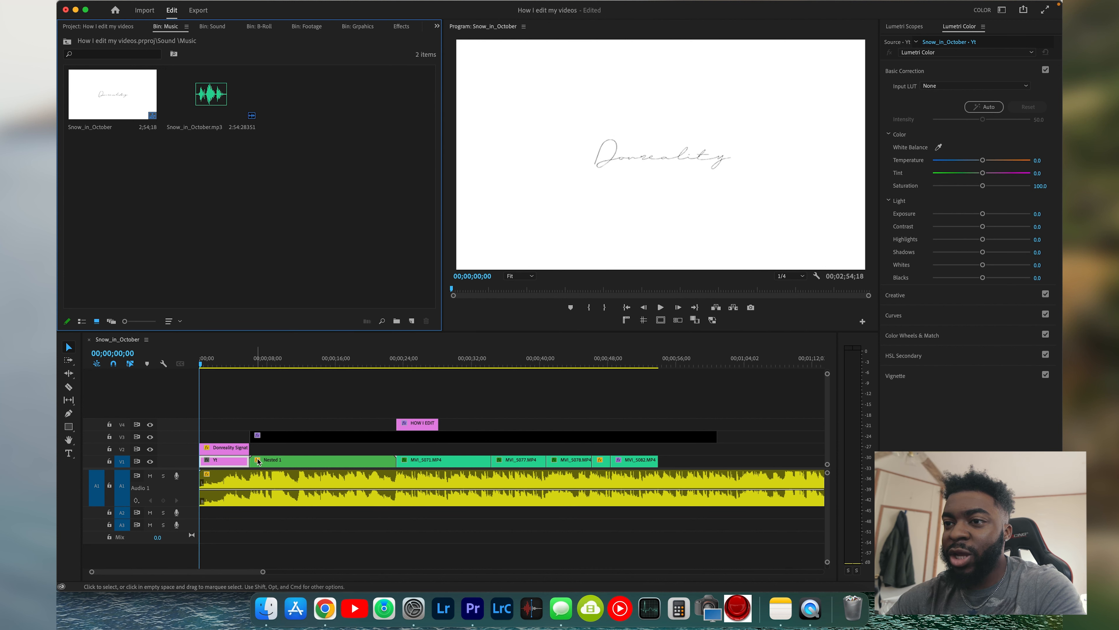
Recolor the label of the Snow_in_October music clip on track A1 to red
{"action": "right_click", "coordinate": [249, 477]}
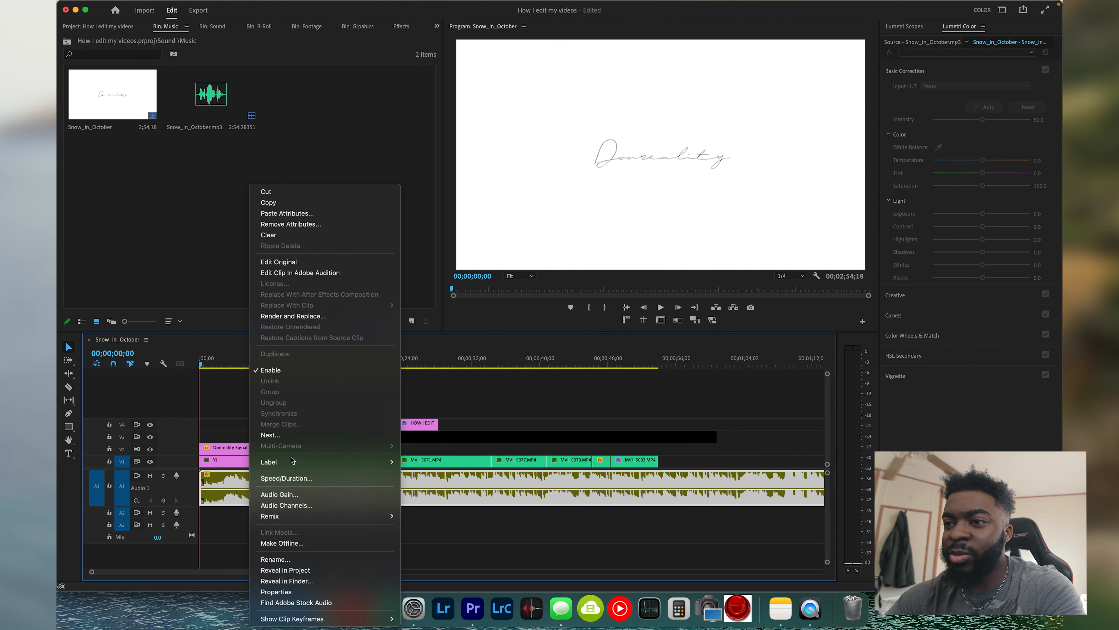
{"action": "mouse_move", "coordinate": [291, 464]}
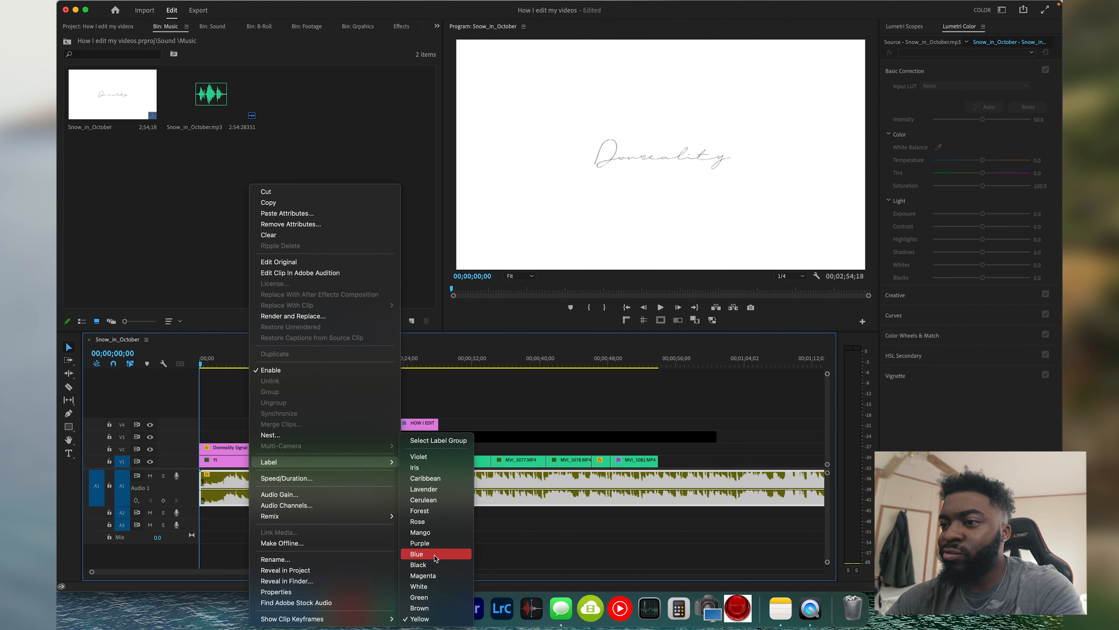
{"action": "left_click", "coordinate": [439, 535]}
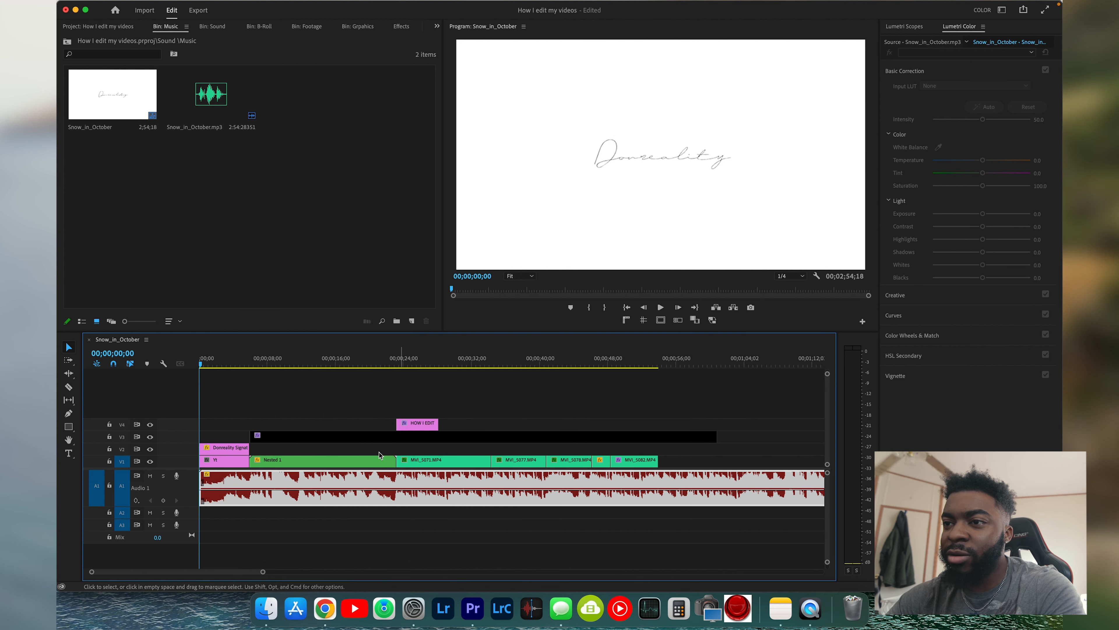
{"action": "left_click", "coordinate": [312, 395]}
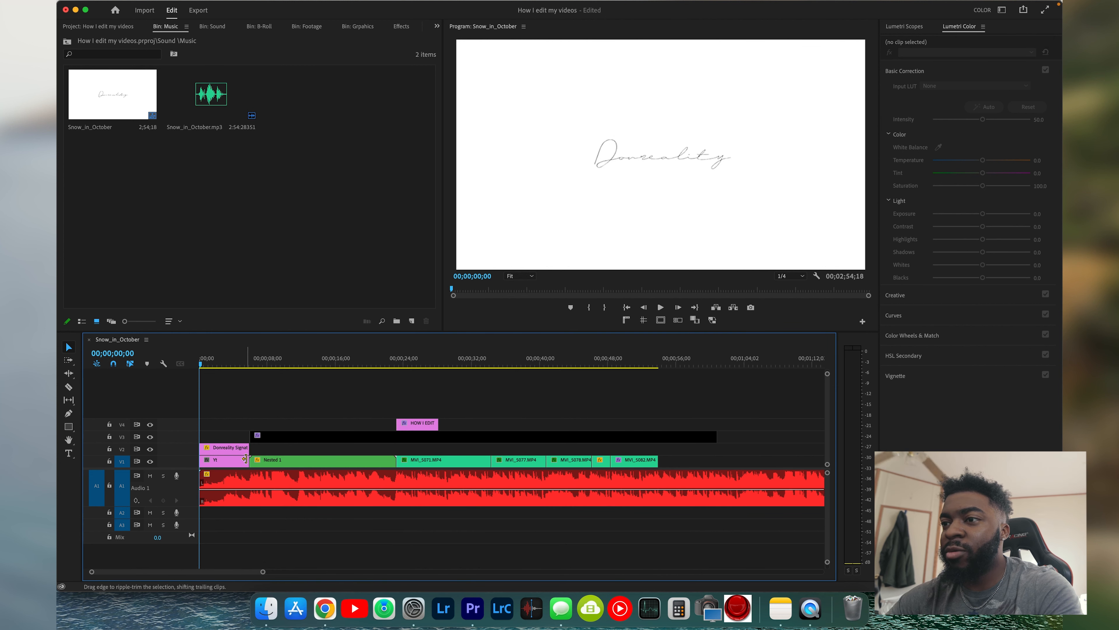
Play the sequence from 00;00;00;00 into the Nested 1 clip and replay the part around 14 seconds
{"action": "left_click", "coordinate": [198, 364]}
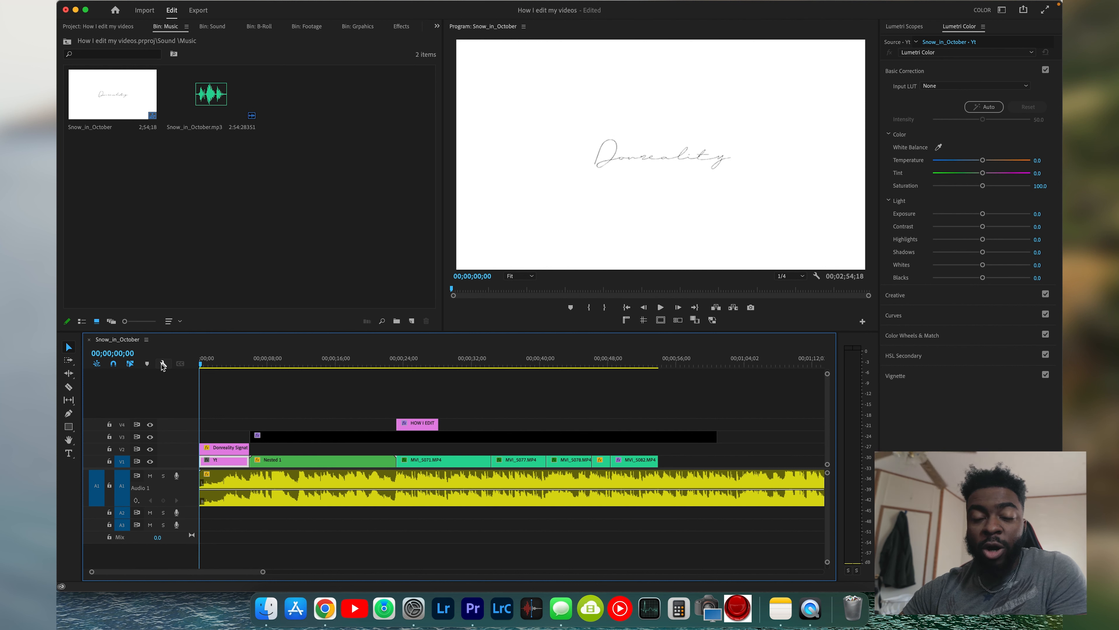
{"action": "key", "text": "space"}
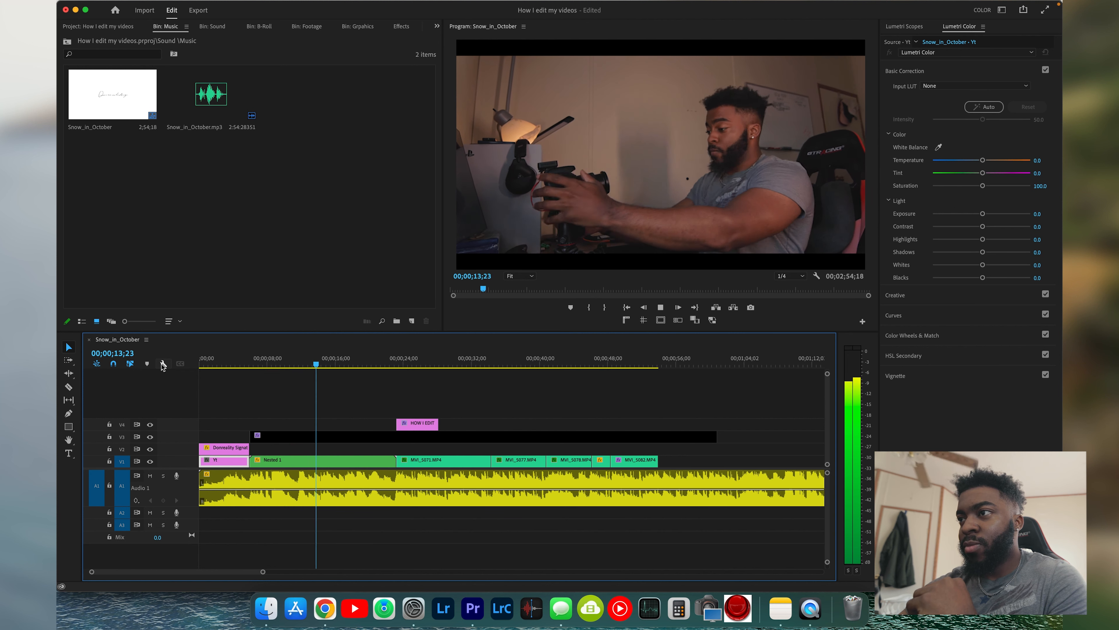
{"action": "key", "text": "space"}
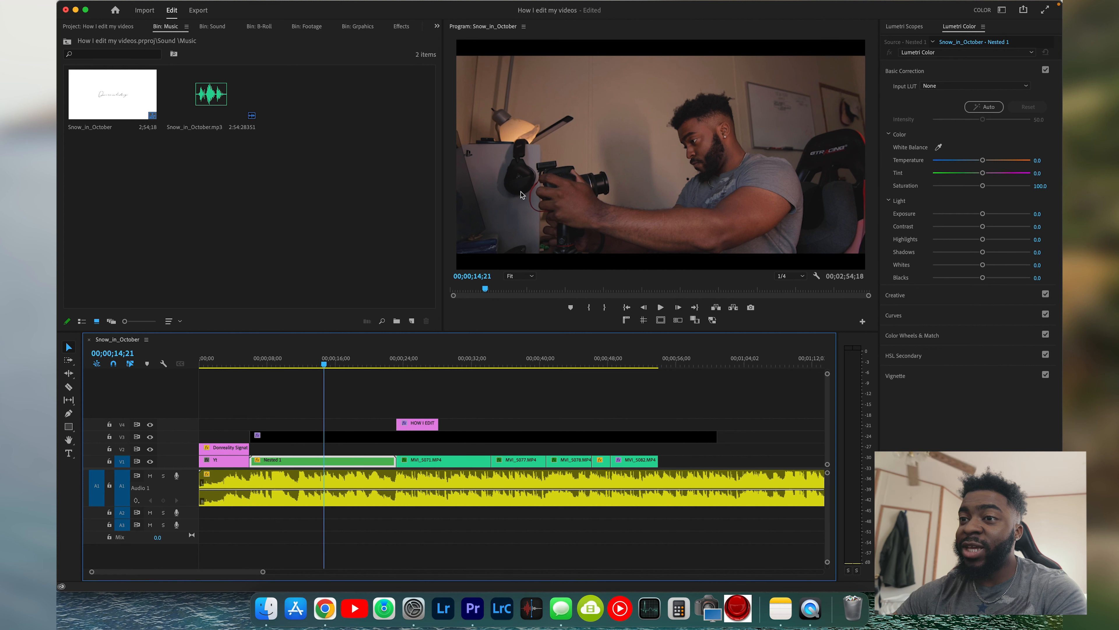
{"action": "mouse_move", "coordinate": [307, 358]}
{"action": "left_mouse_down"}
{"action": "mouse_move", "coordinate": [327, 360]}
{"action": "mouse_move", "coordinate": [295, 360]}
{"action": "mouse_move", "coordinate": [325, 369]}
{"action": "mouse_move", "coordinate": [313, 368]}
{"action": "left_mouse_up"}
{"action": "key", "text": "space"}
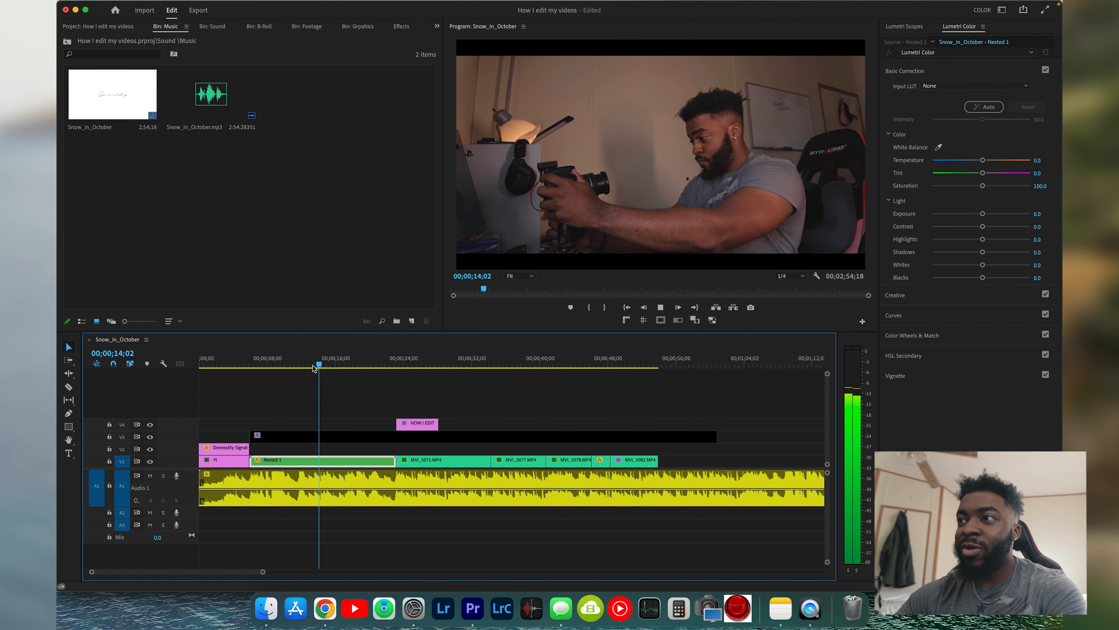
{"action": "key", "text": "space"}
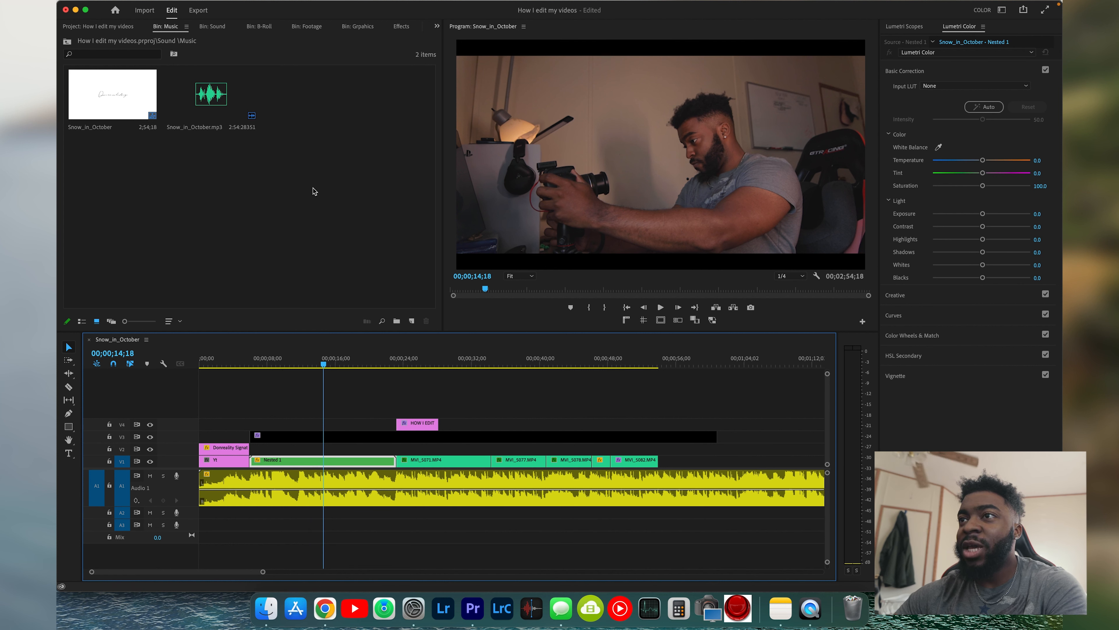
Show the Nested 1 clip's Effect Controls enlarged and in normal size, scrubbing from its start to its end to examine the Scale animation
{"action": "left_click", "coordinate": [402, 29]}
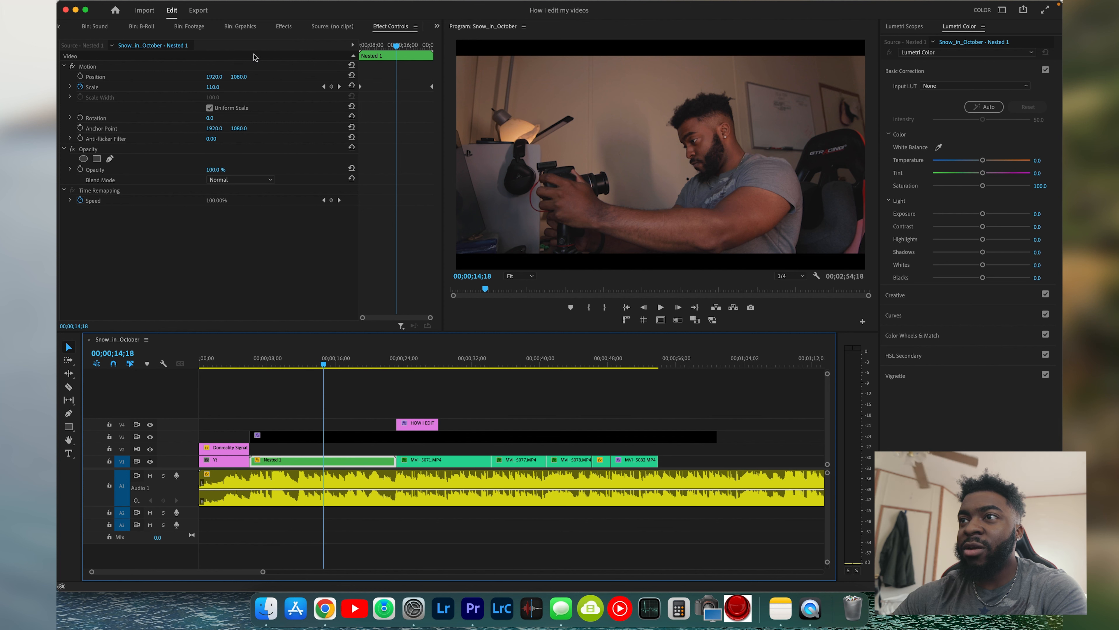
{"action": "double_click", "coordinate": [381, 28]}
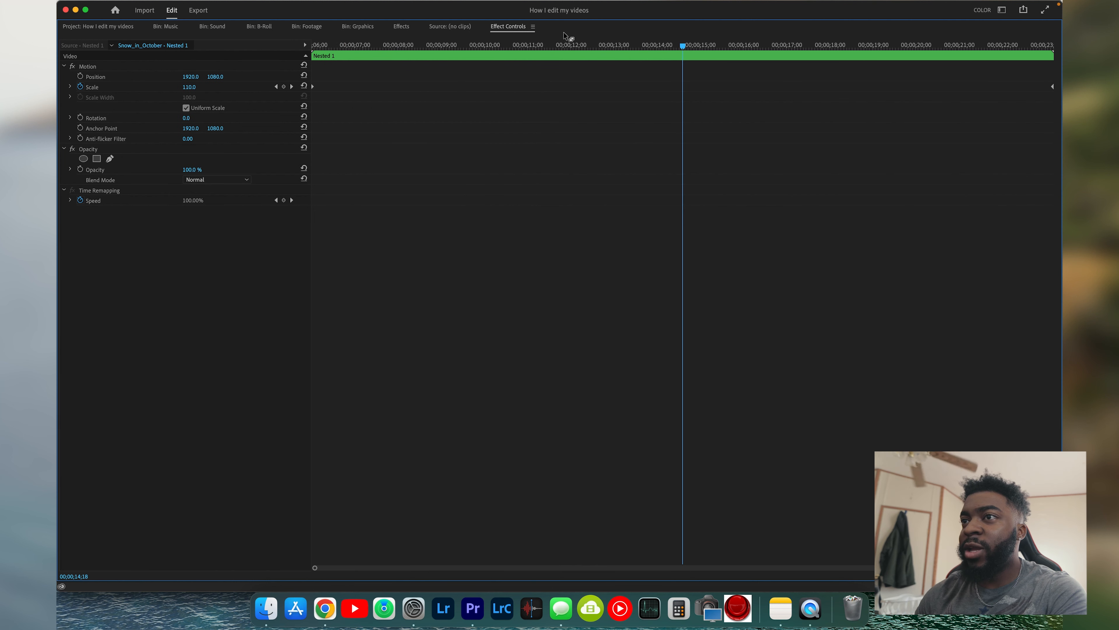
{"action": "left_click_drag", "start_coordinate": [545, 44], "coordinate": [622, 60]}
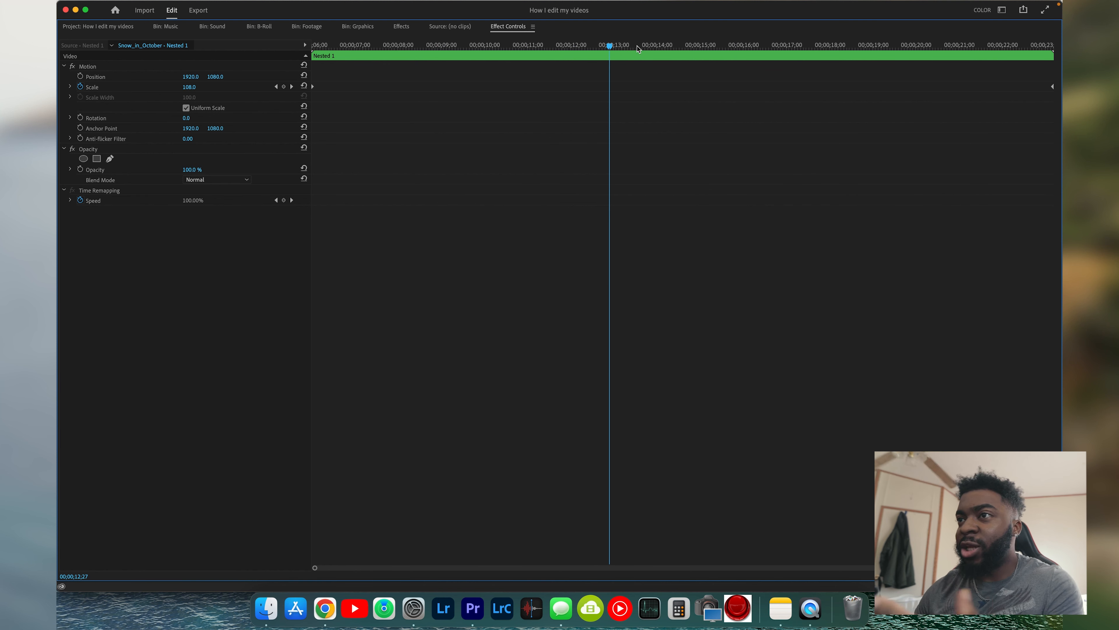
{"action": "left_click_drag", "start_coordinate": [511, 44], "coordinate": [419, 41]}
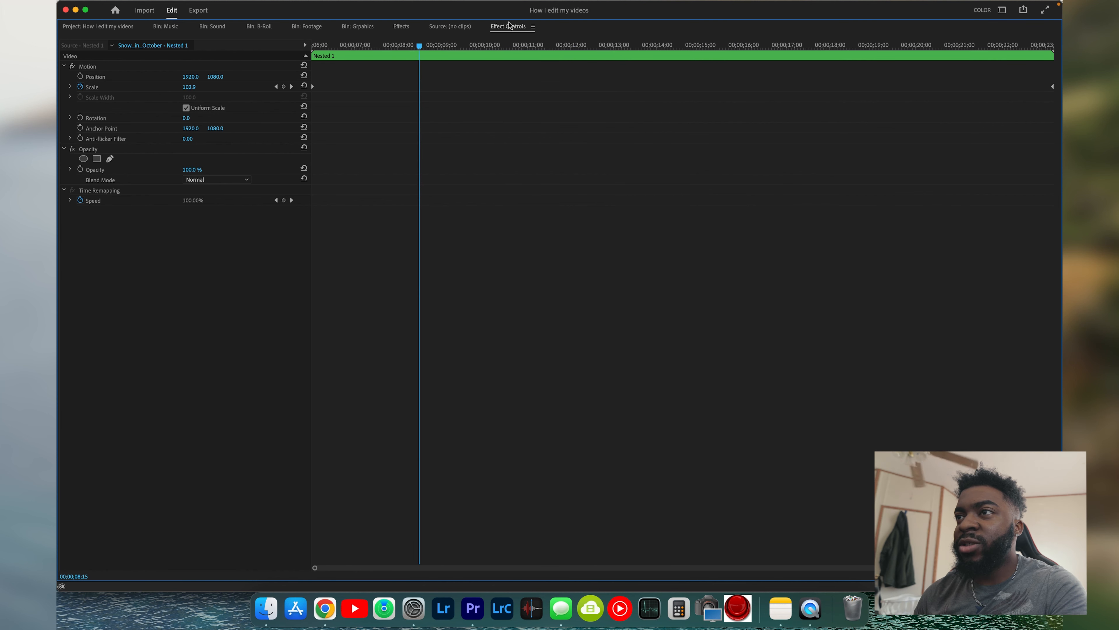
{"action": "double_click", "coordinate": [510, 25]}
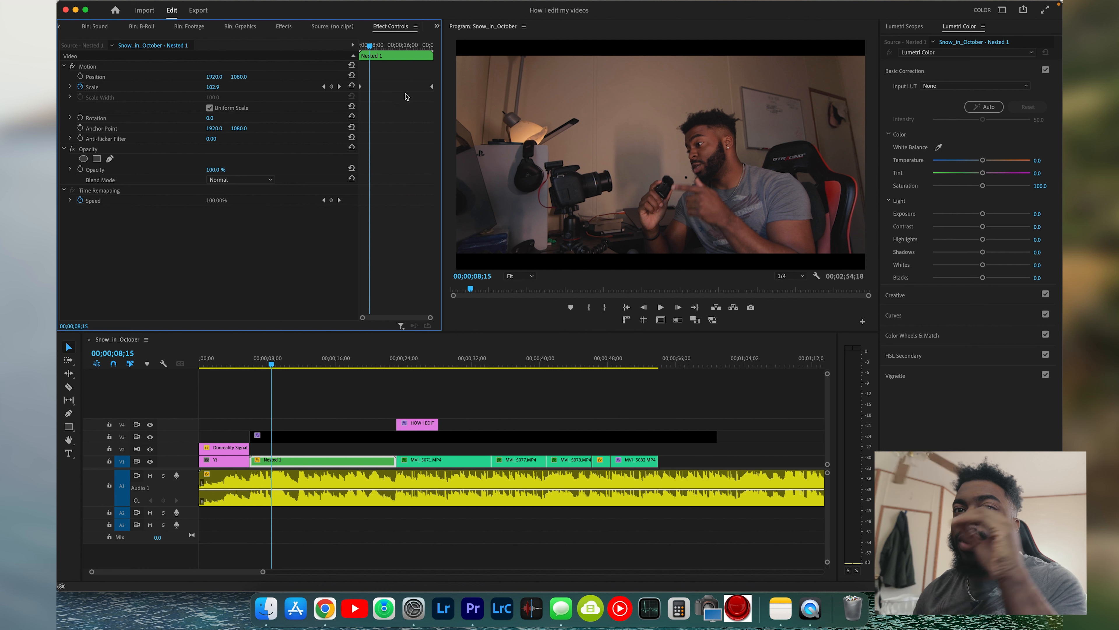
{"action": "key", "text": "Up"}
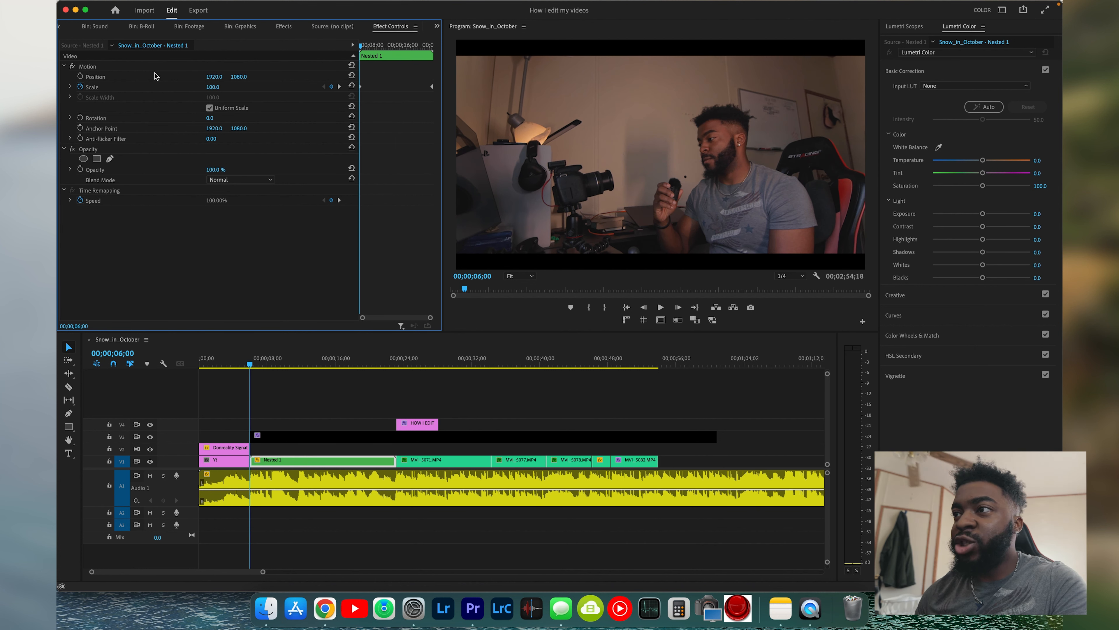
{"action": "left_click_drag", "start_coordinate": [399, 46], "coordinate": [434, 52]}
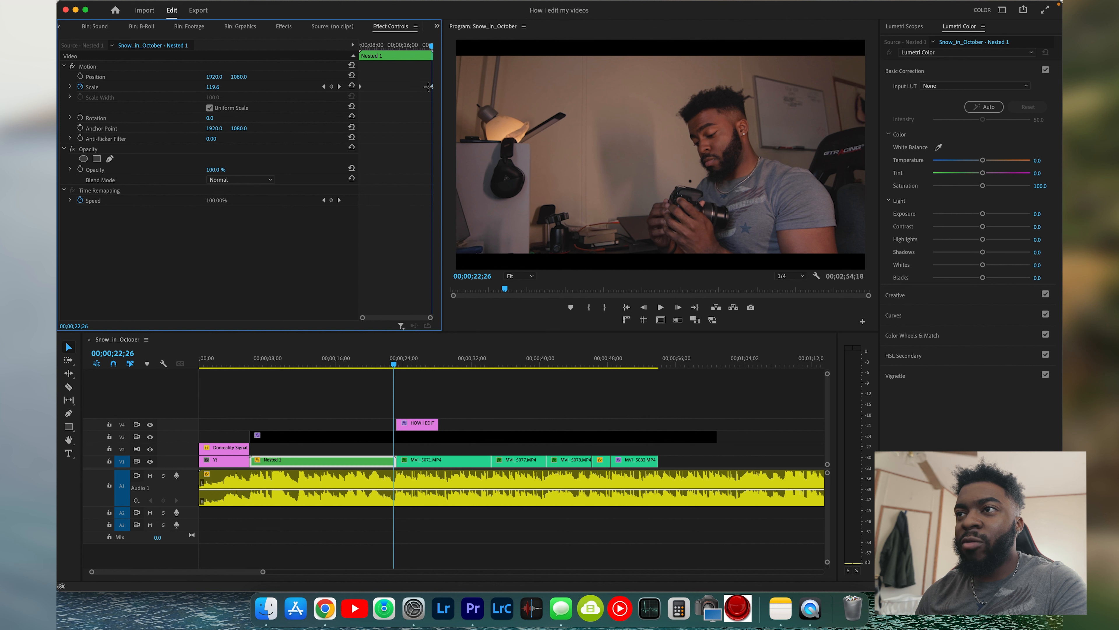
Move the Nested 1 clip's last Scale keyframe earlier to about 00;00;20;11 and play back the zoom
{"action": "left_click_drag", "start_coordinate": [432, 88], "coordinate": [421, 87]}
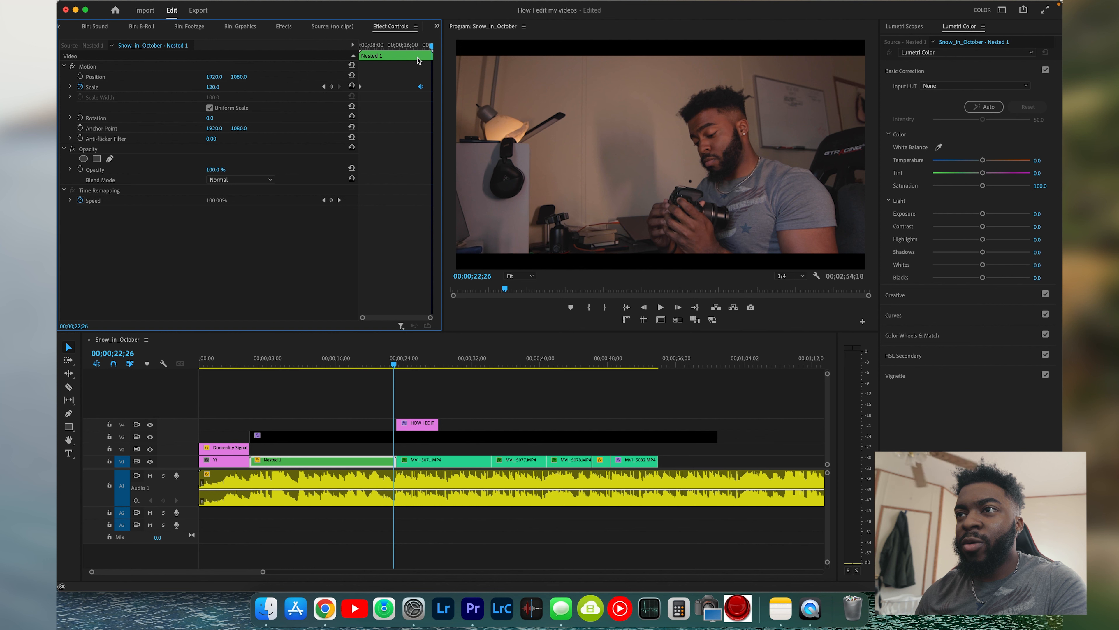
{"action": "left_click", "coordinate": [324, 87]}
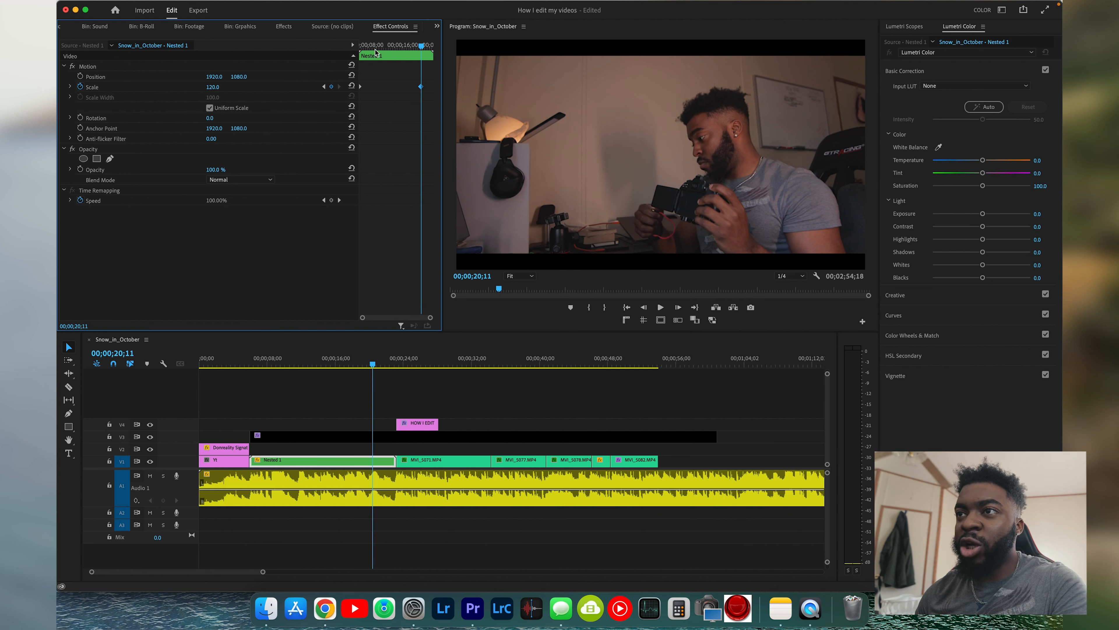
{"action": "left_click", "coordinate": [363, 46]}
{"action": "key", "text": "space"}
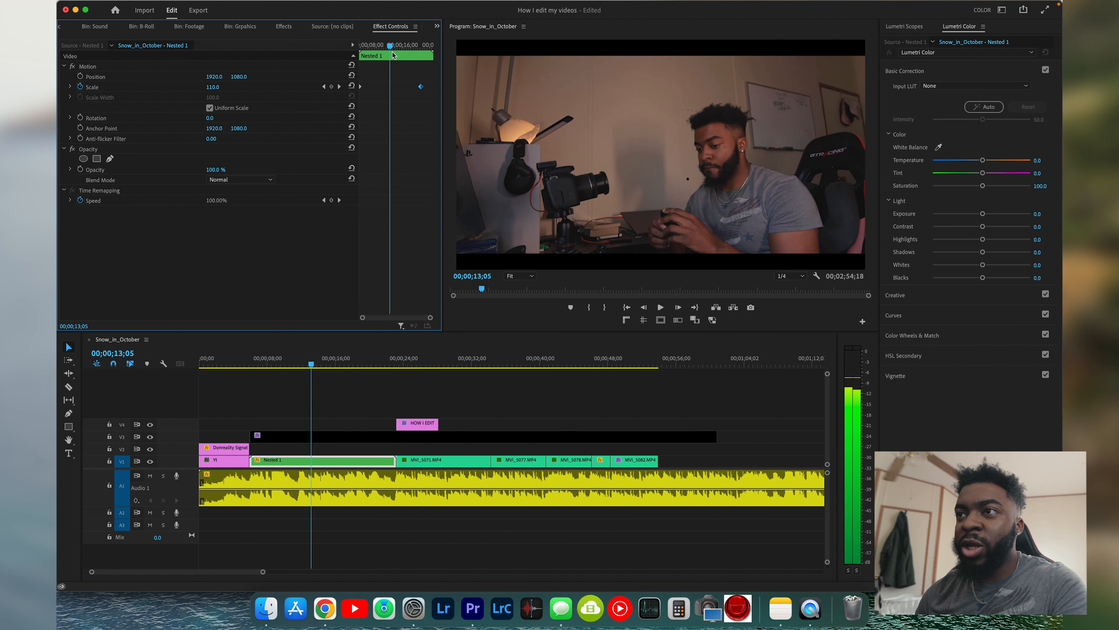
{"action": "key", "text": "space"}
Move the last Scale keyframe of Nested 1 further forward to about 13 seconds and play the faster zoom
{"action": "left_click_drag", "start_coordinate": [420, 87], "coordinate": [388, 87]}
{"action": "left_click", "coordinate": [362, 45]}
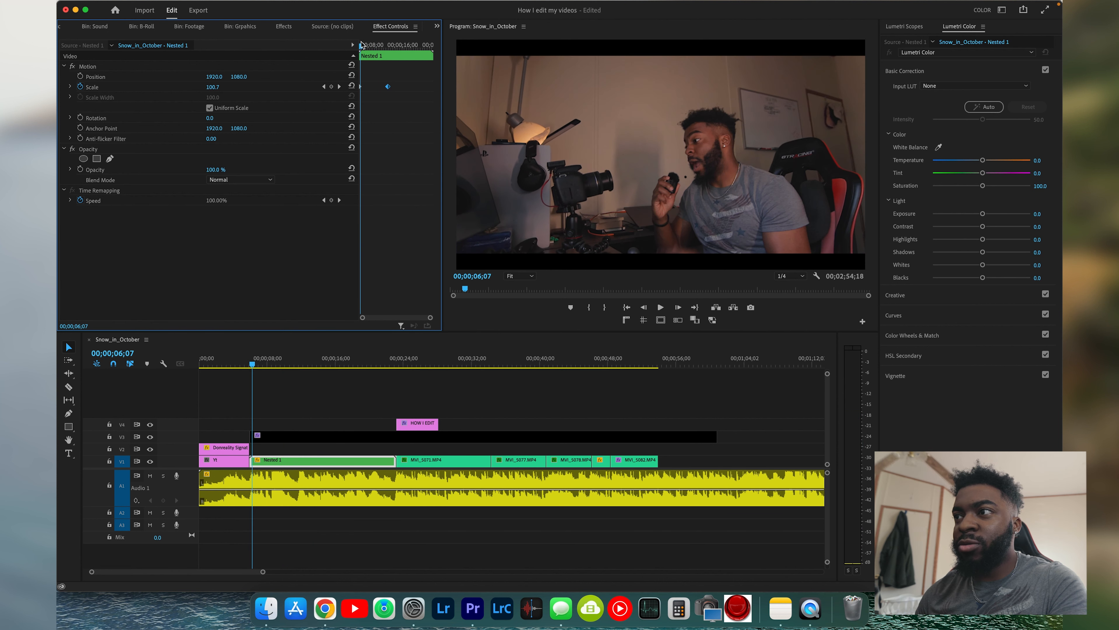
{"action": "key", "text": "space"}
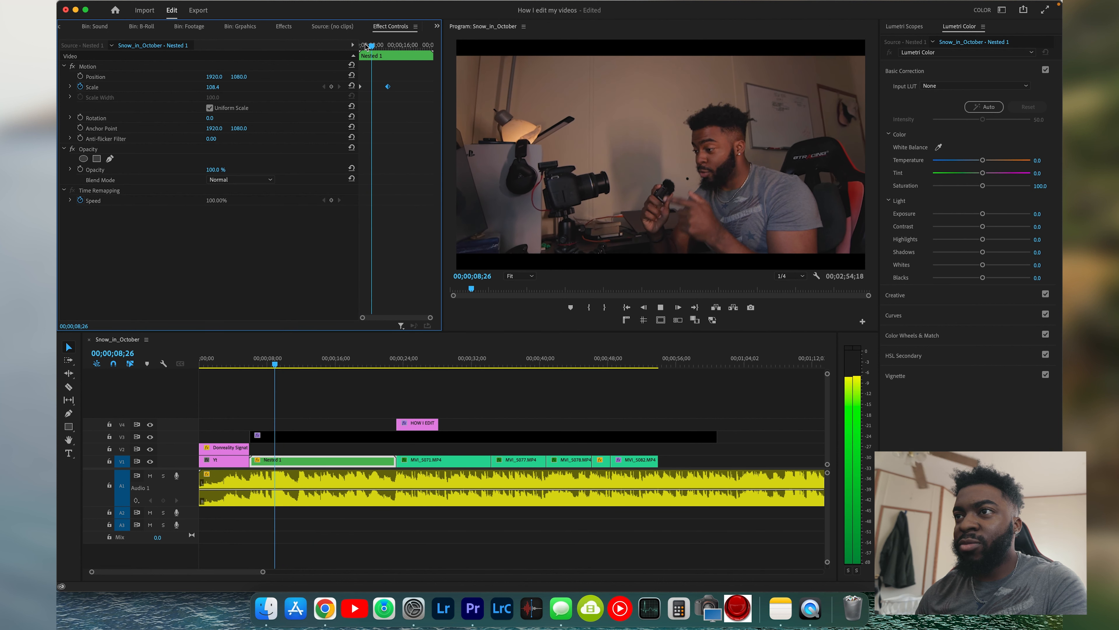
{"action": "key", "text": "space"}
Return the last Scale keyframe to the end of the Nested 1 clip and play the slow zoom
{"action": "left_click_drag", "start_coordinate": [434, 90], "coordinate": [436, 90]}
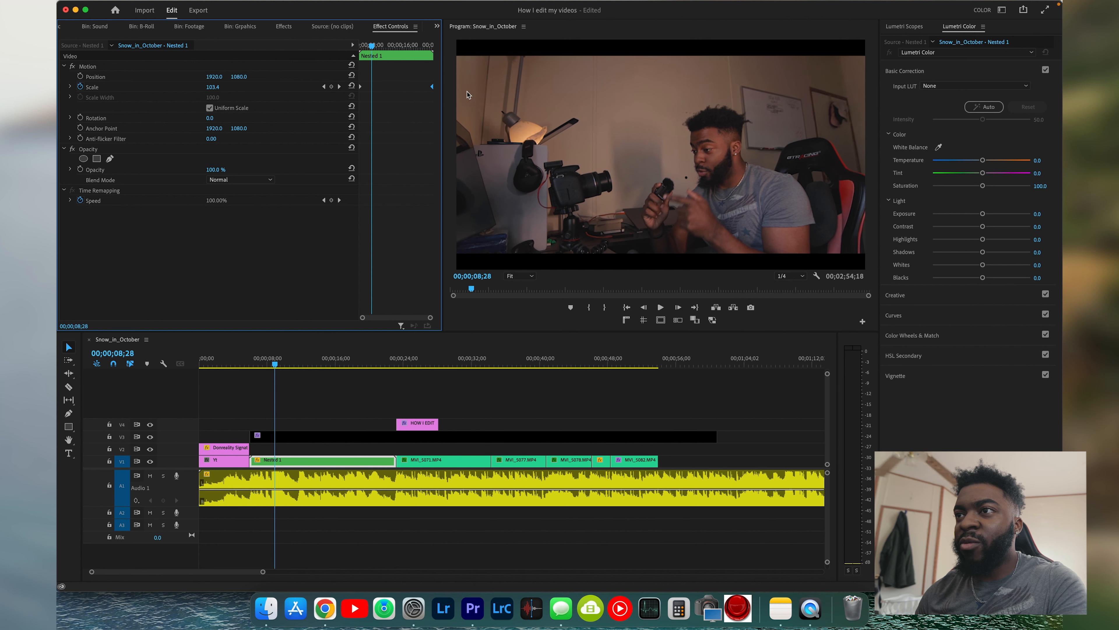
{"action": "key", "text": "space"}
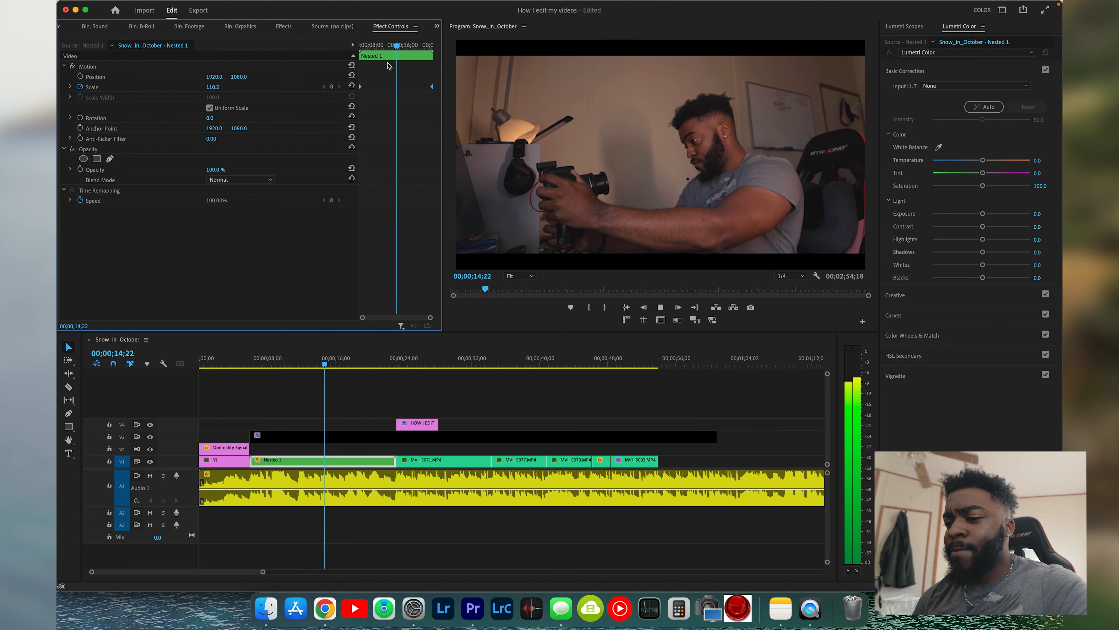
{"action": "key", "text": "space"}
Open the Nested 1 sequence from the timeline and scrub through the clips it contains
{"action": "left_click", "coordinate": [297, 419]}
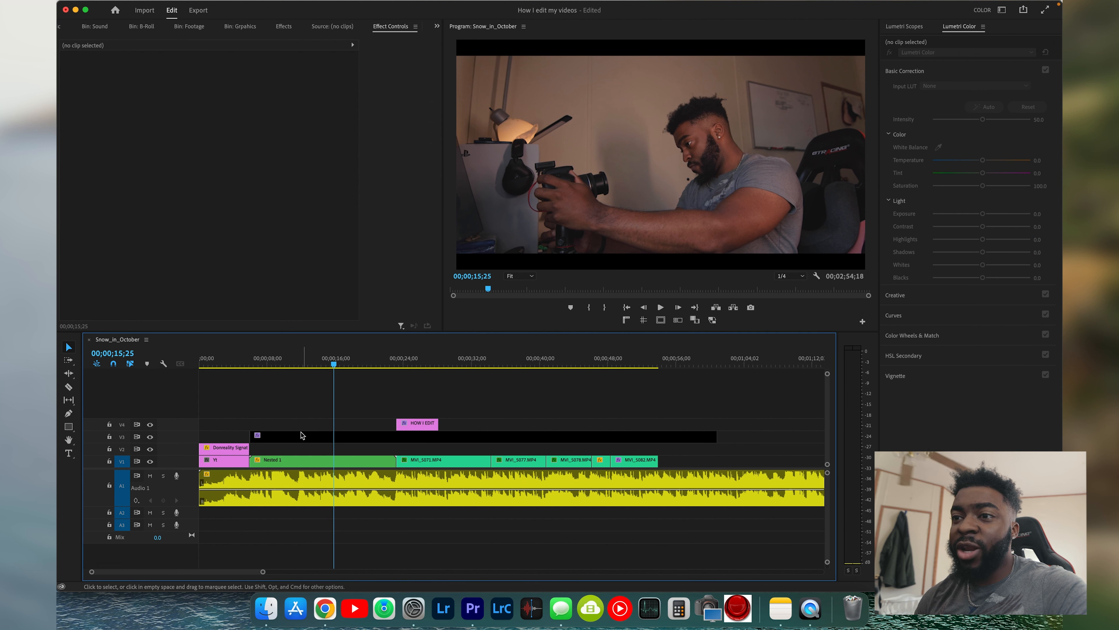
{"action": "left_click", "coordinate": [306, 460]}
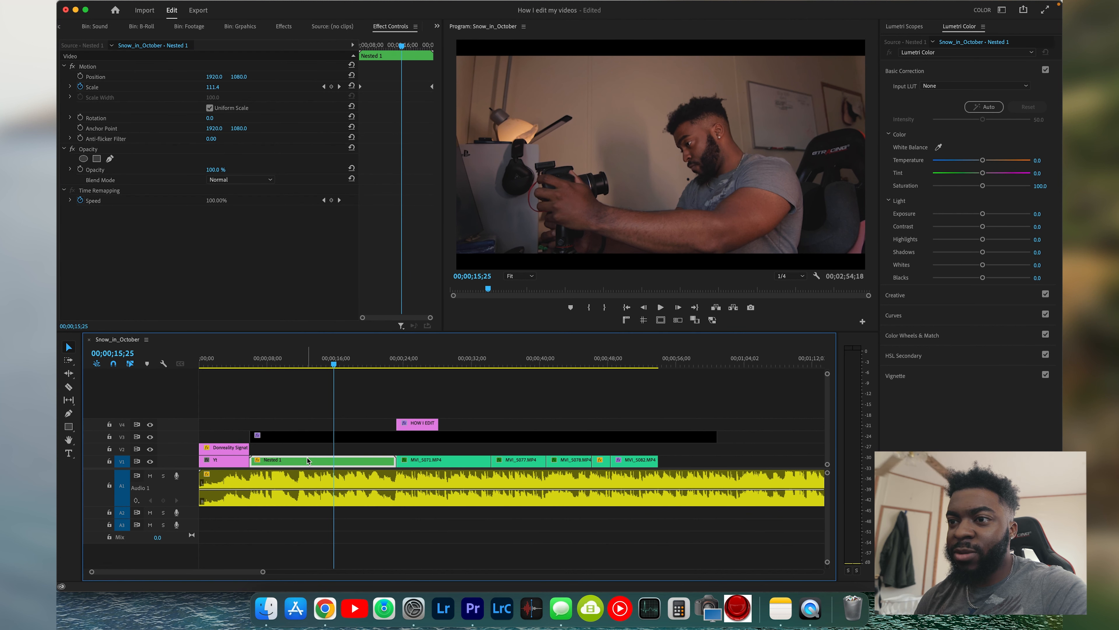
{"action": "double_click", "coordinate": [306, 461]}
{"action": "left_click_drag", "start_coordinate": [269, 364], "coordinate": [333, 364]}
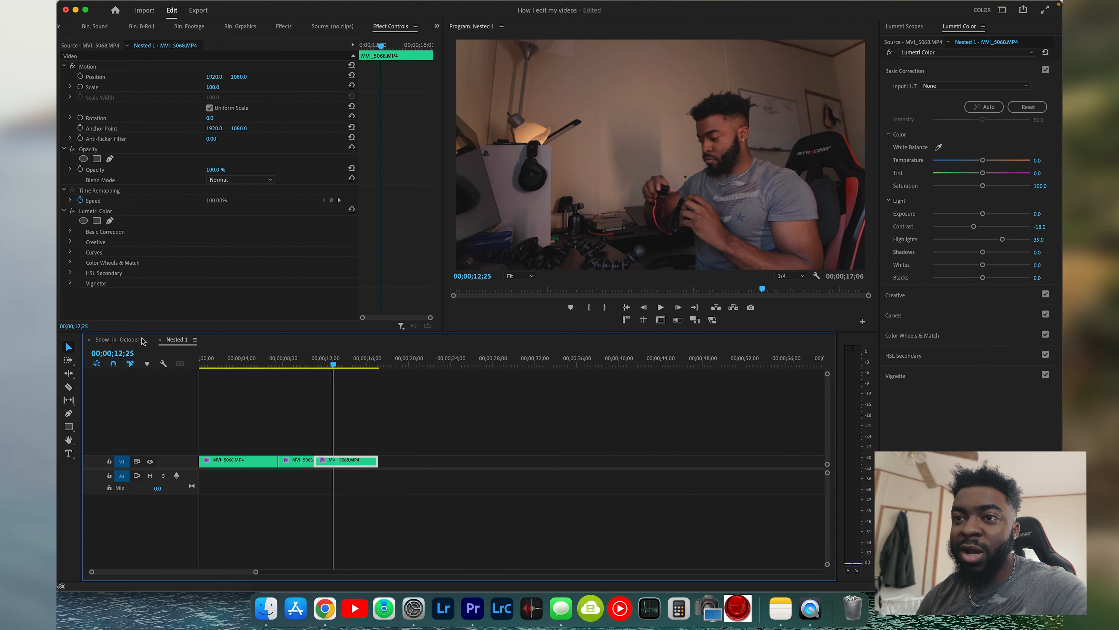
Compare the Snow_in_October and Nested 1 sequences, ending in Nested 1 with the playhead at 00;00;10;04
{"action": "left_click", "coordinate": [116, 339]}
{"action": "left_click", "coordinate": [187, 342]}
{"action": "left_click", "coordinate": [134, 342]}
{"action": "left_click", "coordinate": [180, 342]}
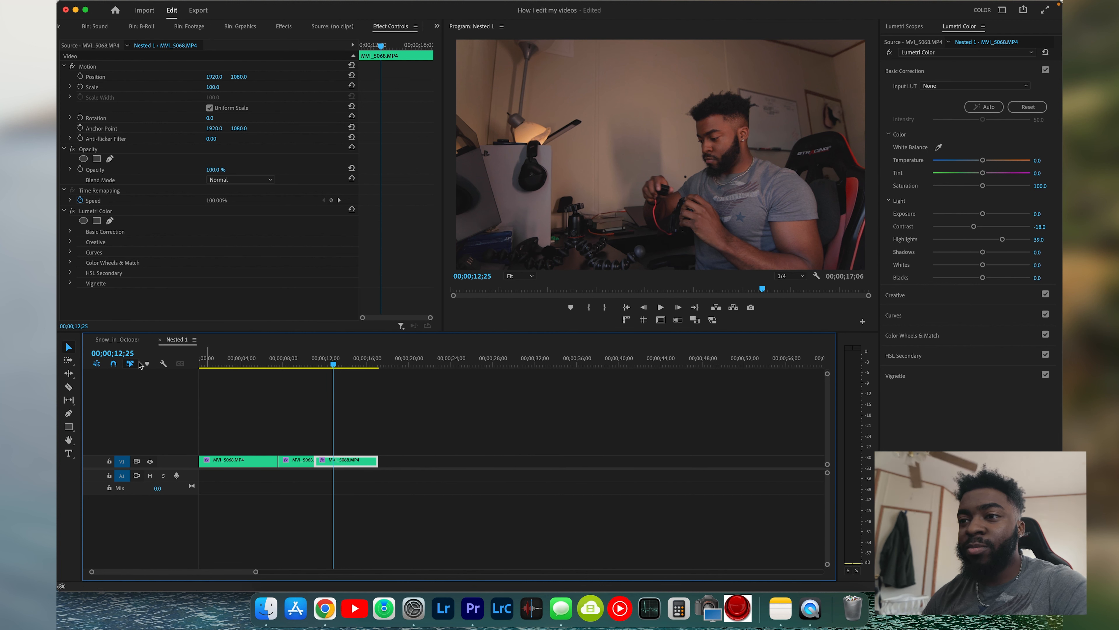
{"action": "left_click_drag", "start_coordinate": [277, 366], "coordinate": [306, 365]}
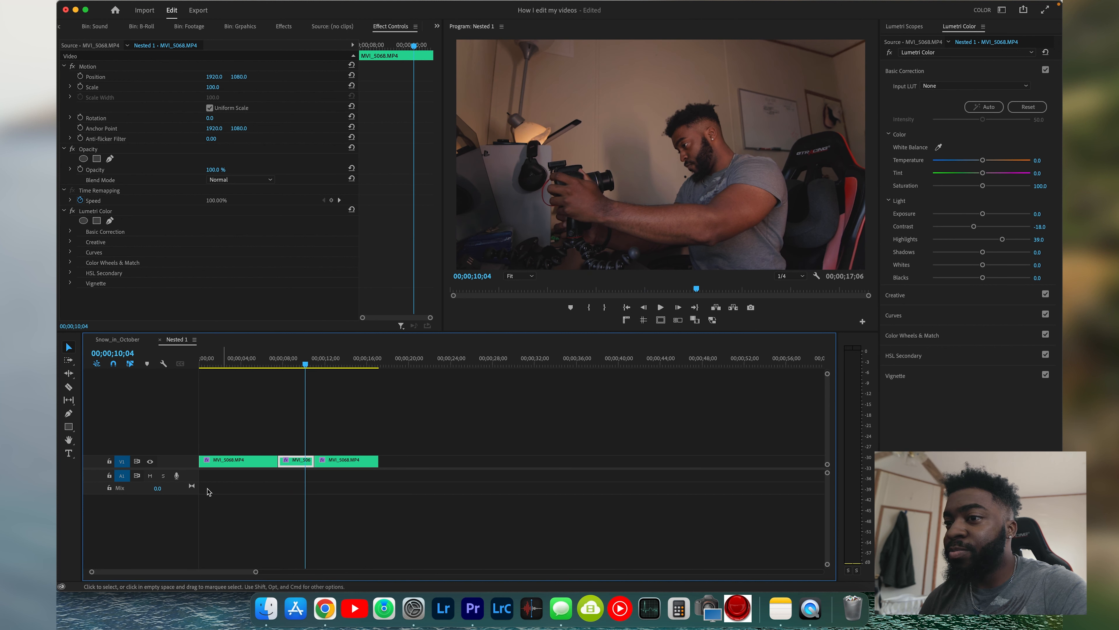
Show the Lumetri Creative settings of the first MVI_5068.MP4 clip in Nested 1 and browse the available looks
{"action": "left_click", "coordinate": [257, 461]}
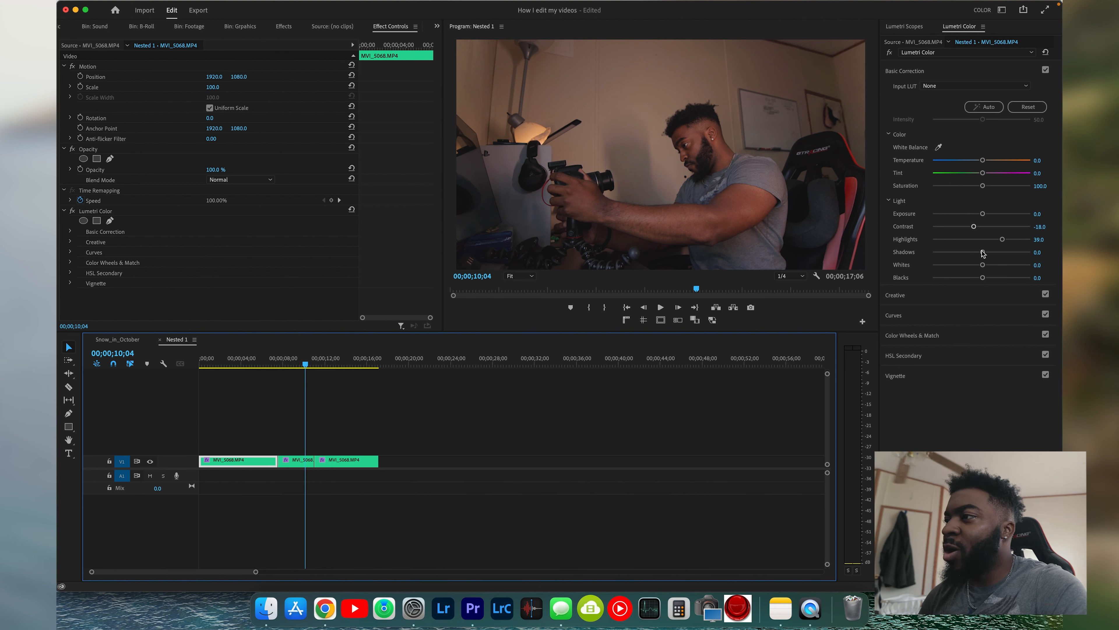
{"action": "left_click", "coordinate": [908, 295]}
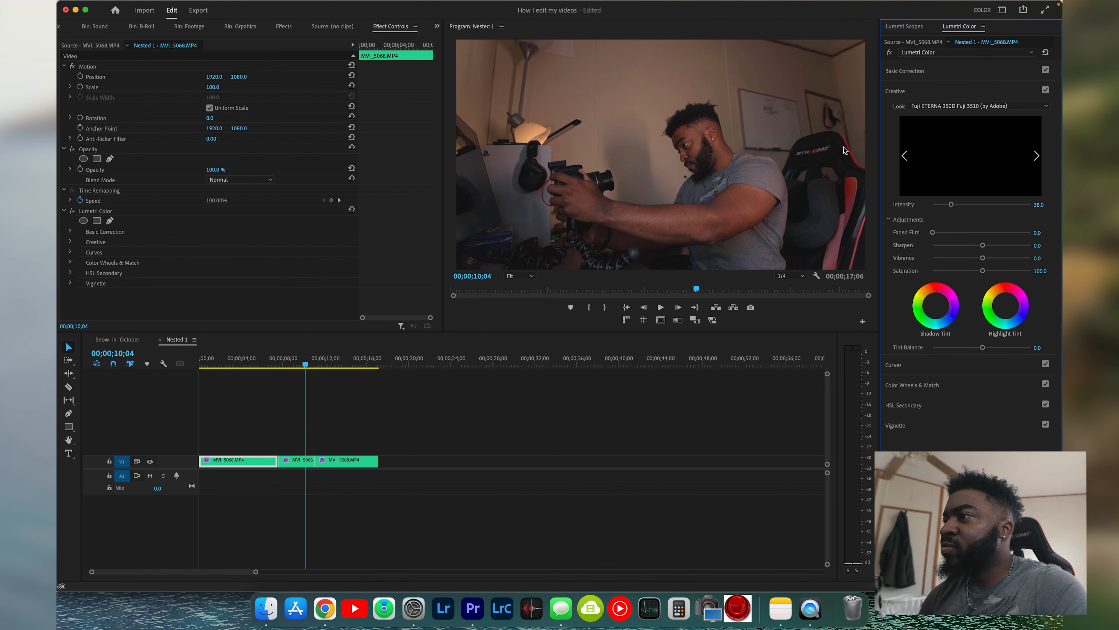
{"action": "left_click", "coordinate": [930, 109]}
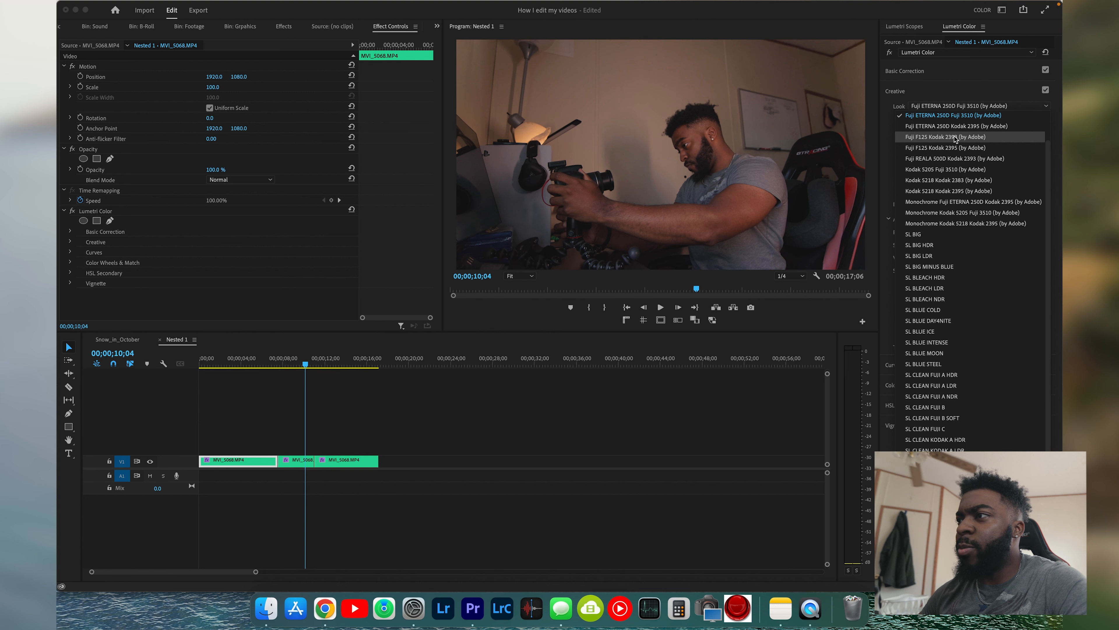
{"action": "scroll", "coordinate": [958, 155], "scroll_direction": "up", "scroll_amount": 2}
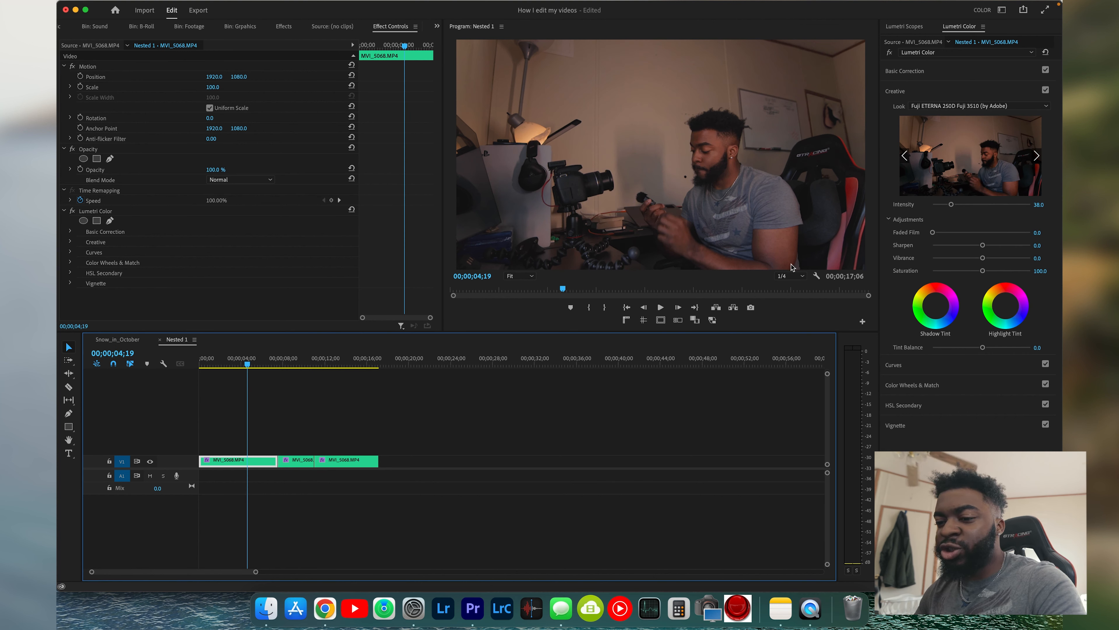
Compare the first Nested 1 clip without and with the Fuji ETERNA 250D Fuji 3510 look by undoing and redoing it
{"action": "key", "text": "super+z"}
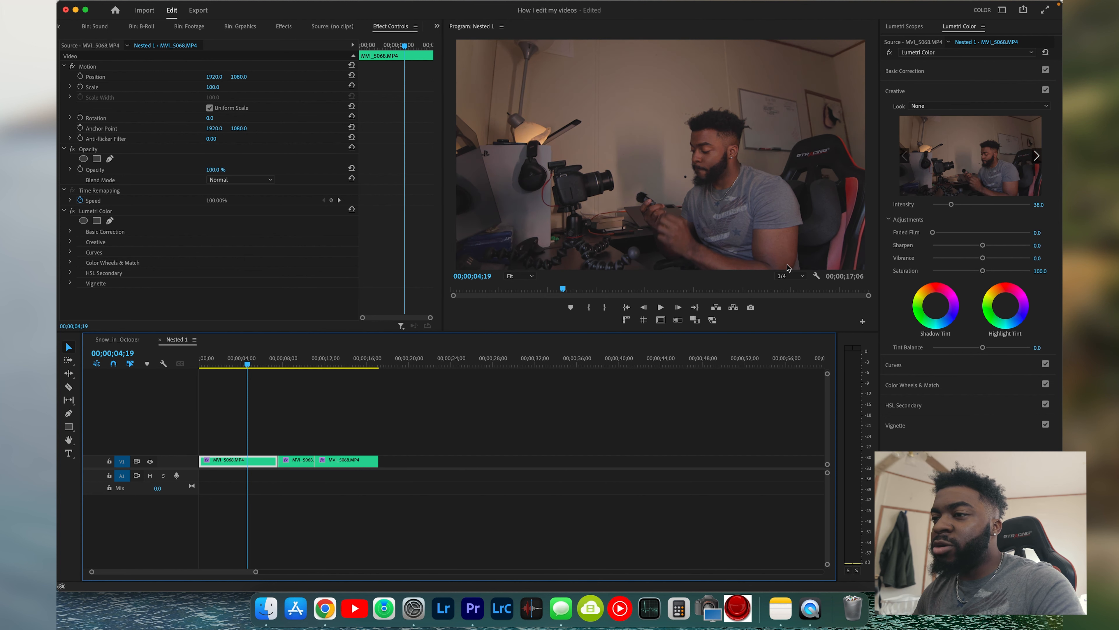
{"action": "key", "text": "super+shift+z"}
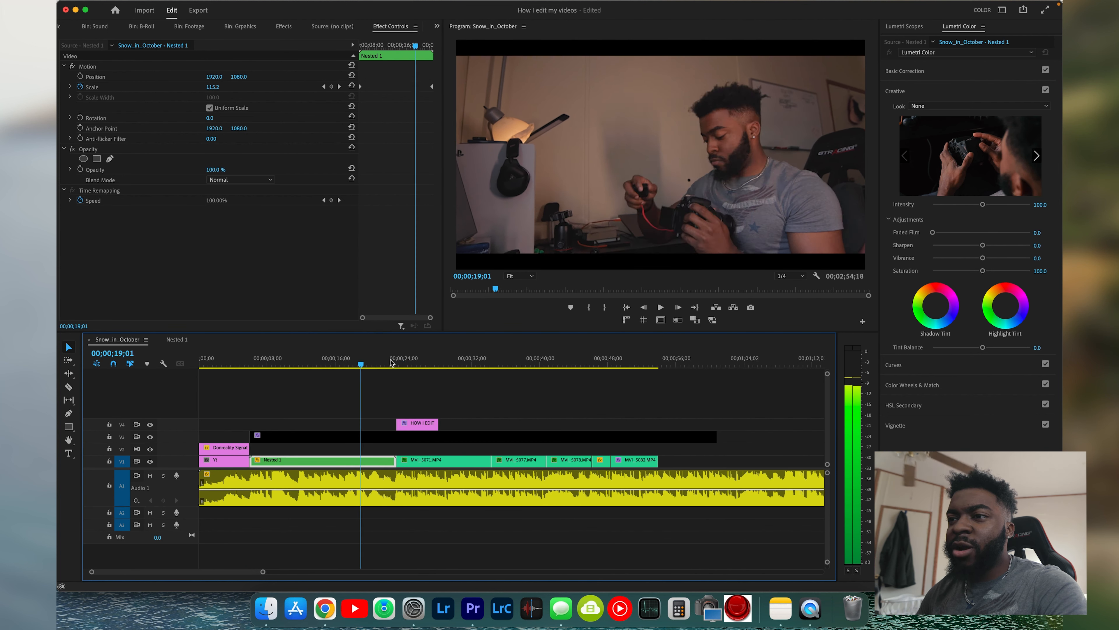
Play the Snow_in_October sequence from the HOW I EDIT title at 00;00;23;14 through to the start of the MVI_5077.MP4 clip
{"action": "left_click_drag", "start_coordinate": [391, 362], "coordinate": [398, 362]}
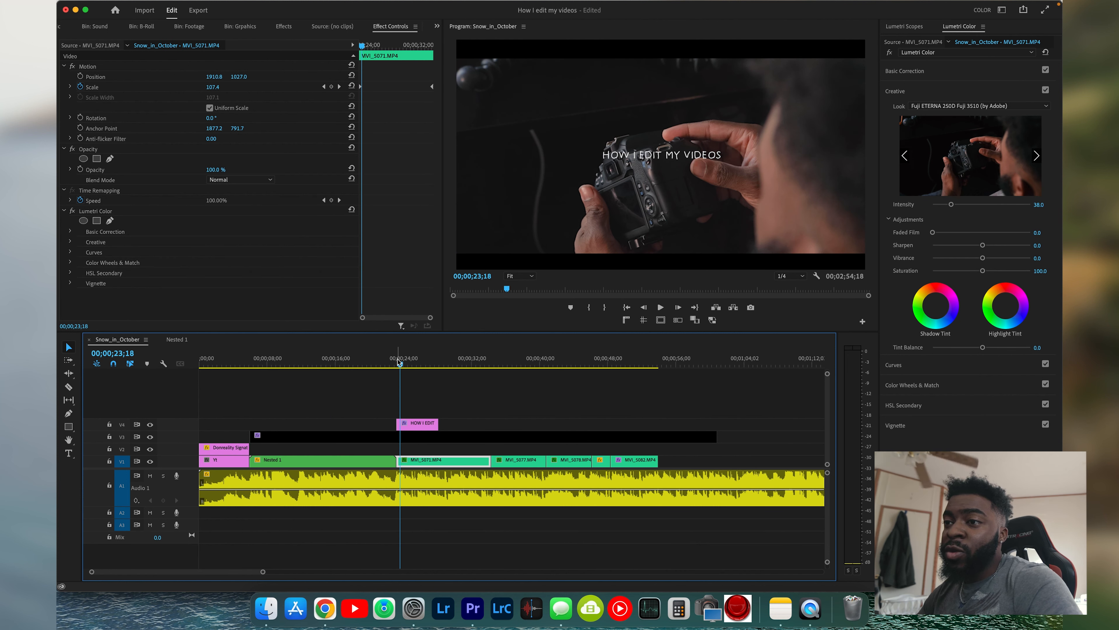
{"action": "left_click_drag", "start_coordinate": [398, 361], "coordinate": [399, 360]}
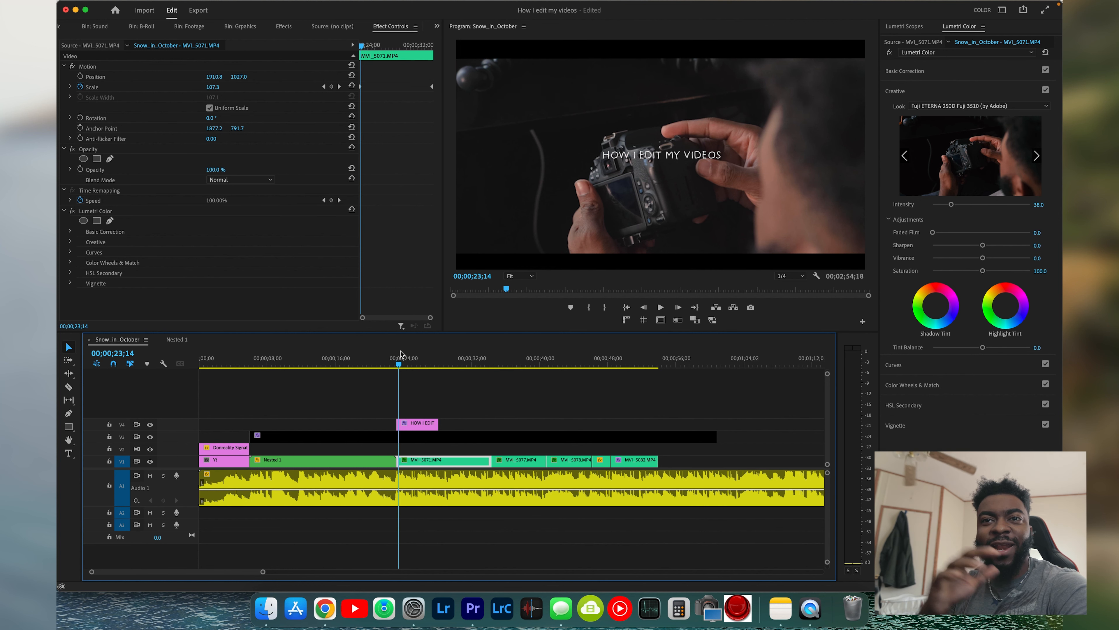
{"action": "key", "text": "space"}
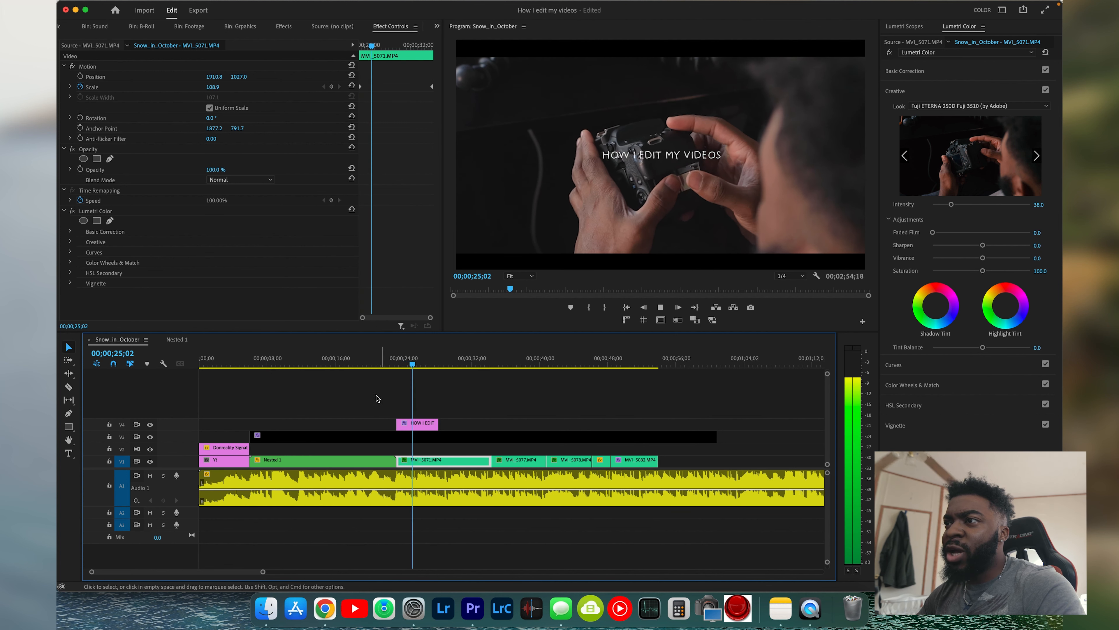
{"action": "key", "text": "space"}
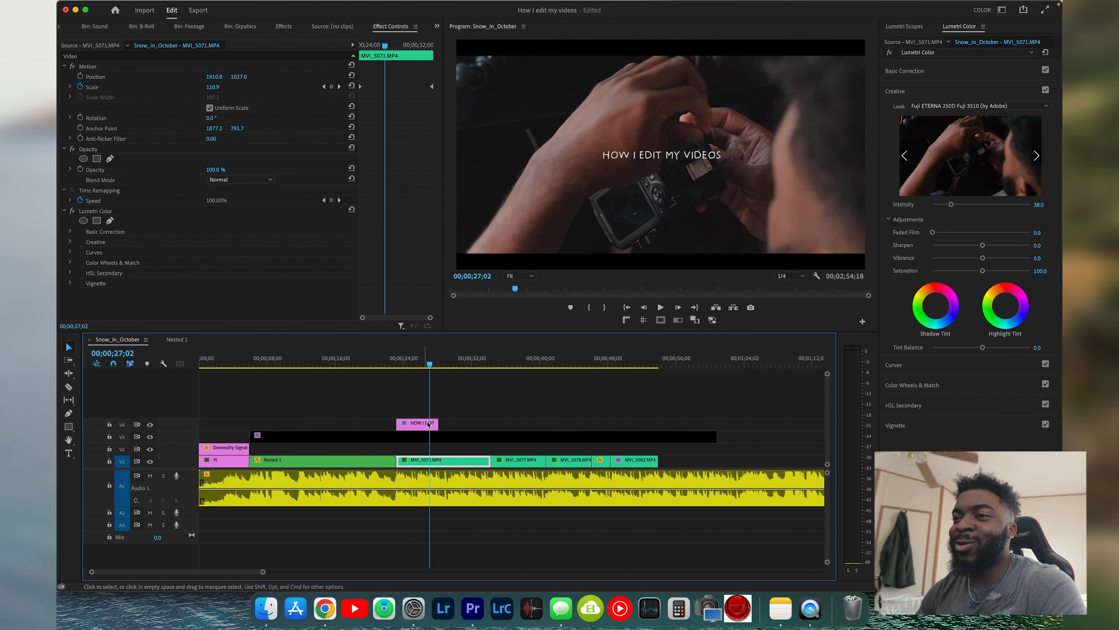
{"action": "left_click", "coordinate": [418, 359]}
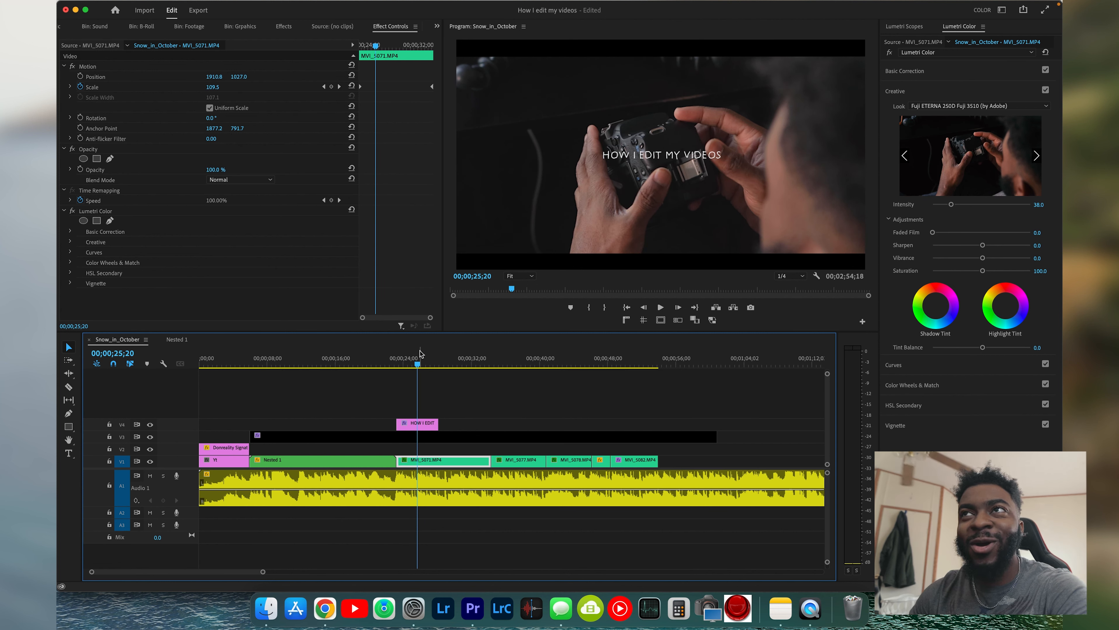
{"action": "key", "text": "space"}
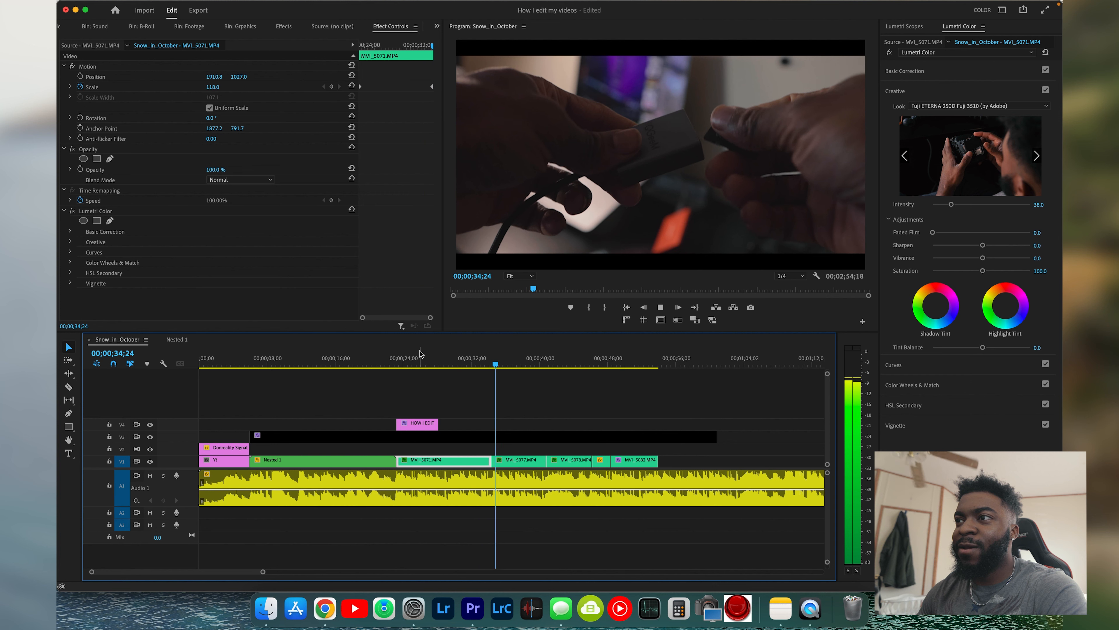
{"action": "key", "text": "space"}
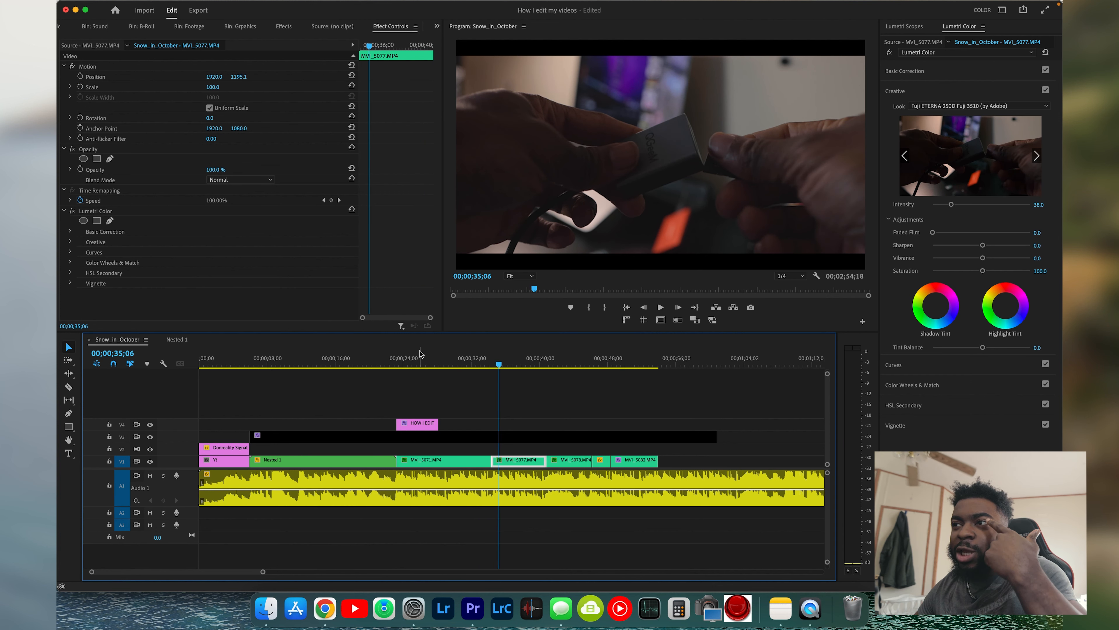
Move the playhead to 00;00;28;24 and show the label colors available for the crop adjustment layer on track V3
{"action": "left_click", "coordinate": [504, 358]}
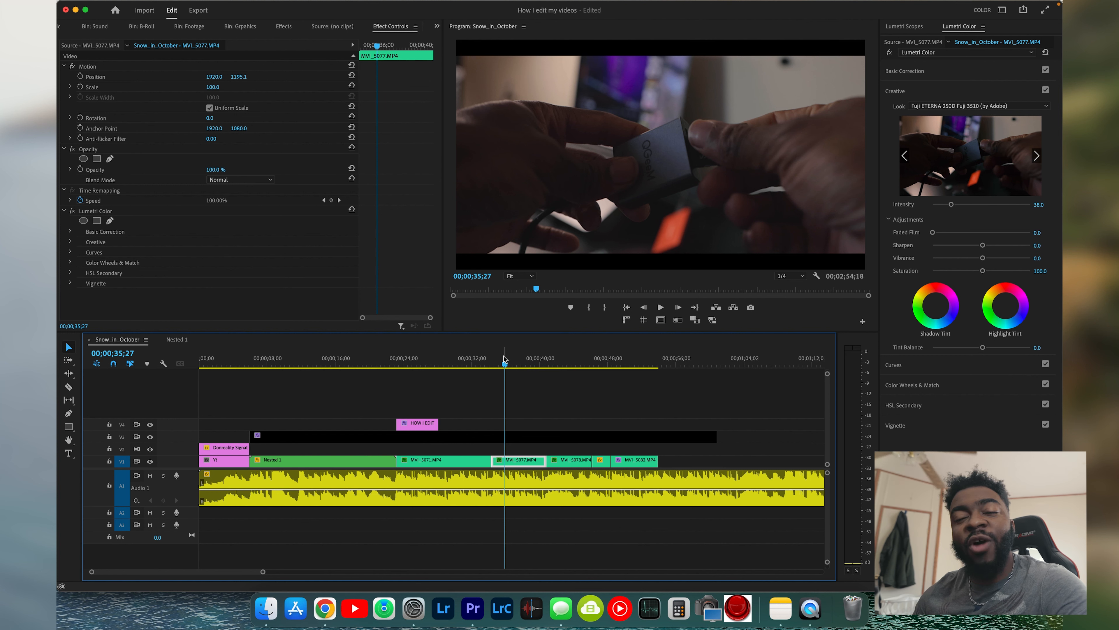
{"action": "left_click_drag", "start_coordinate": [504, 360], "coordinate": [445, 361]}
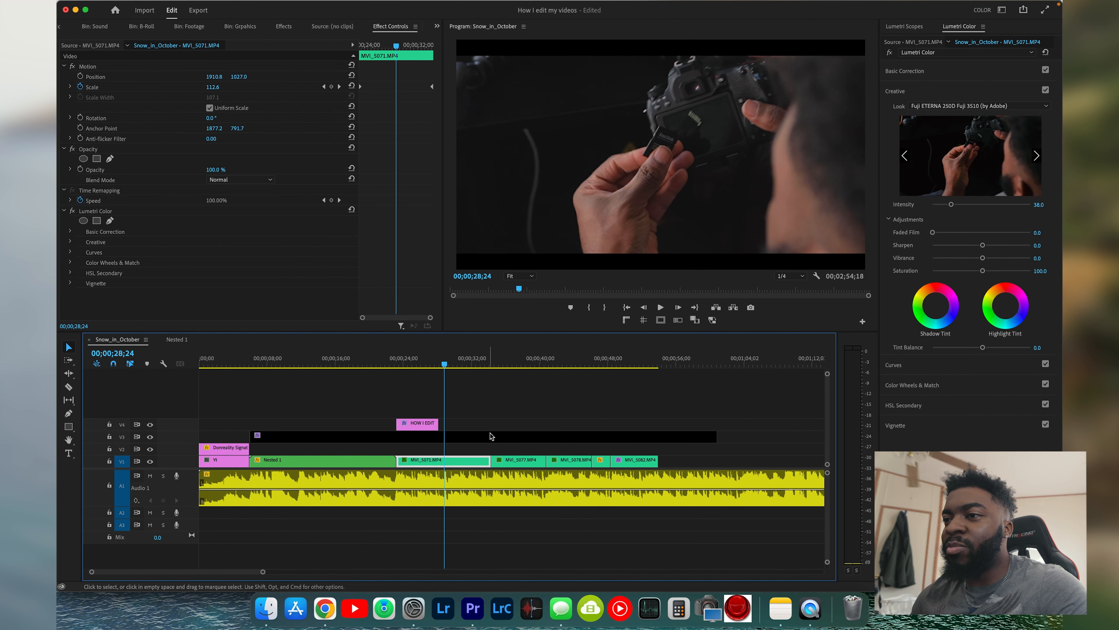
{"action": "left_click", "coordinate": [492, 435]}
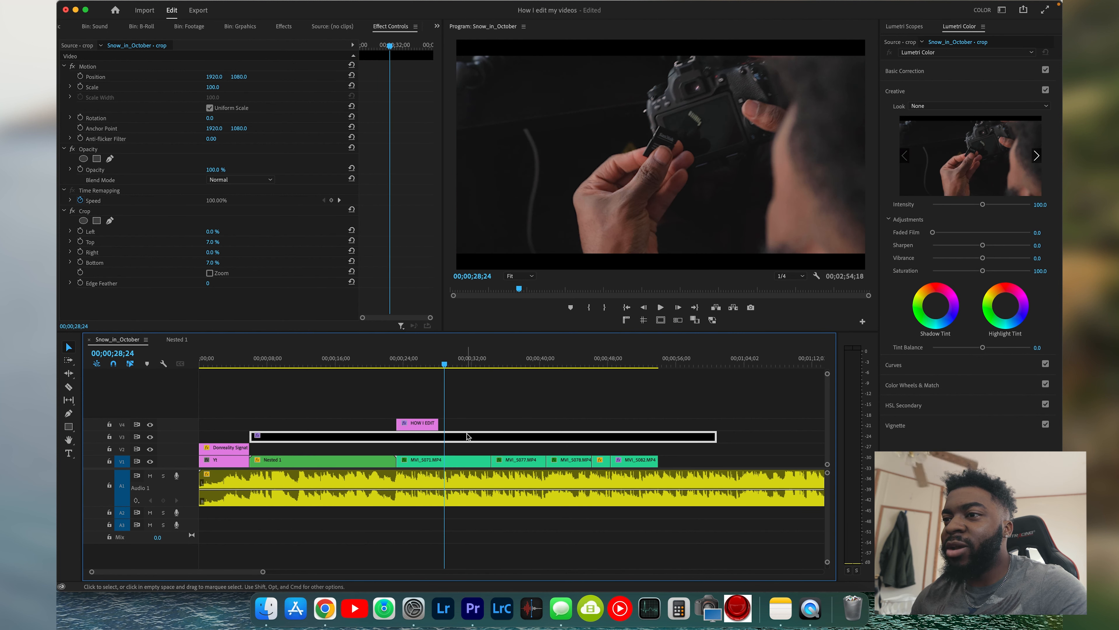
{"action": "right_click", "coordinate": [453, 436]}
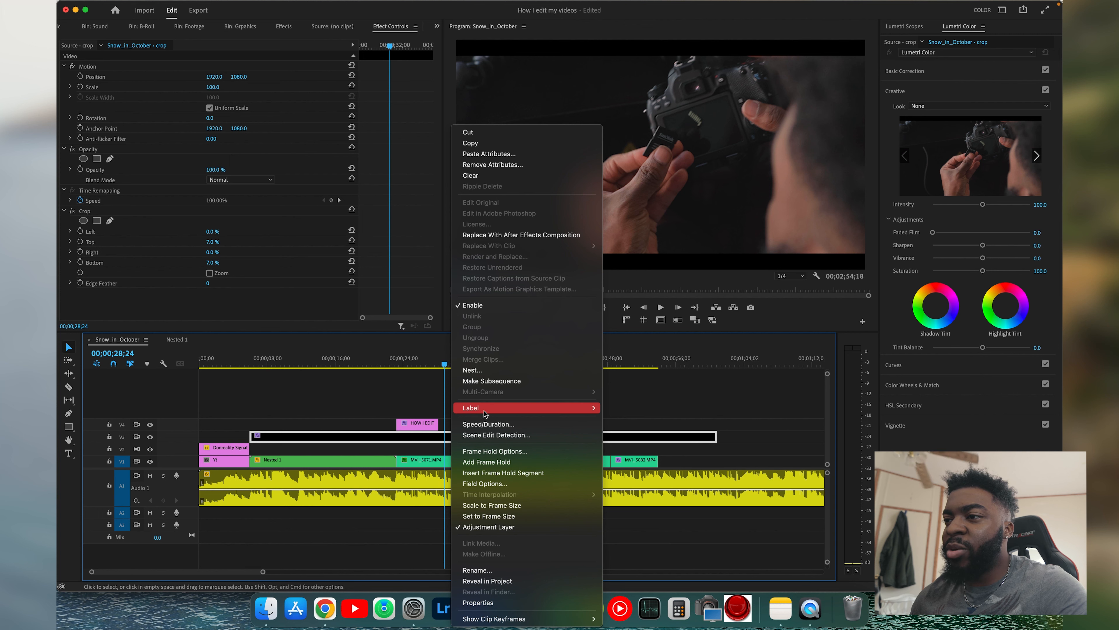
{"action": "mouse_move", "coordinate": [484, 413]}
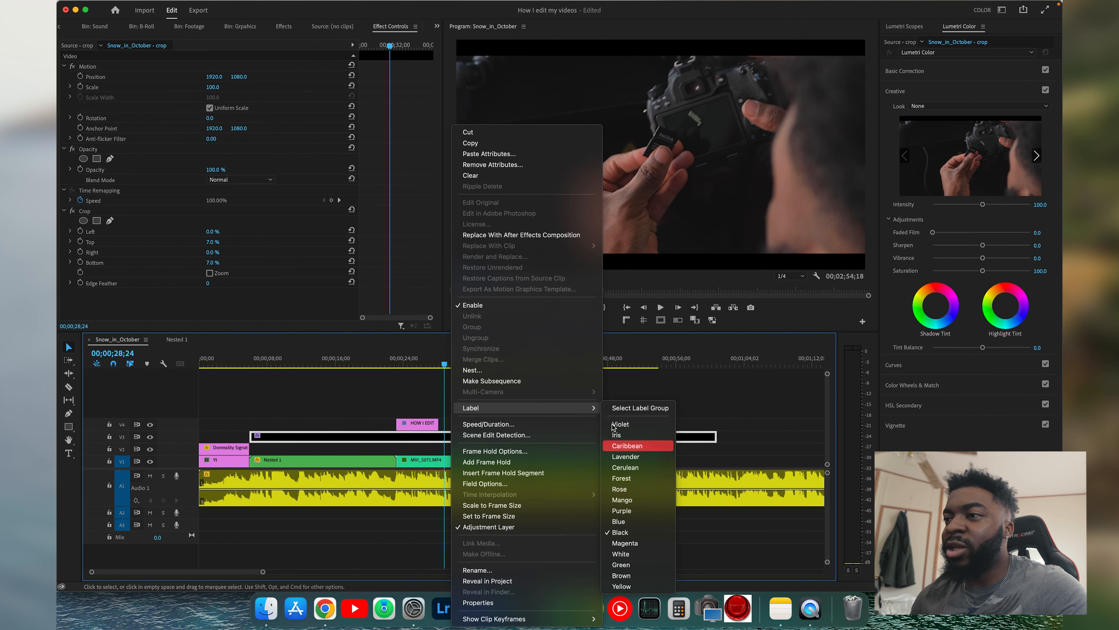
{"action": "left_click", "coordinate": [617, 380]}
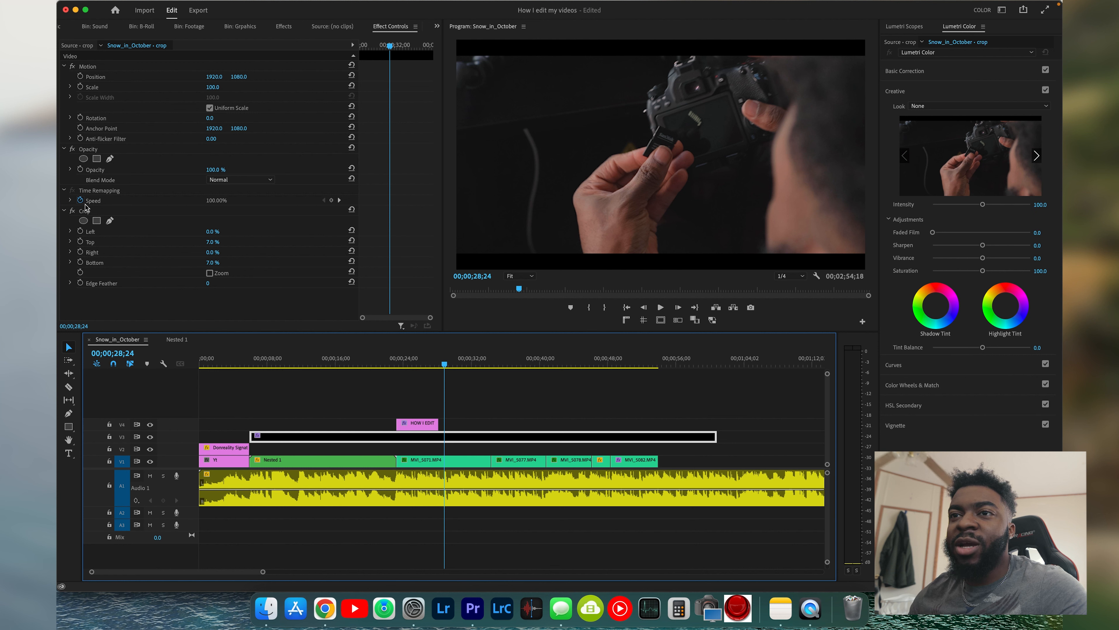
Delete the Crop effect from the V3 adjustment layer and open the effects search
{"action": "left_click", "coordinate": [90, 211]}
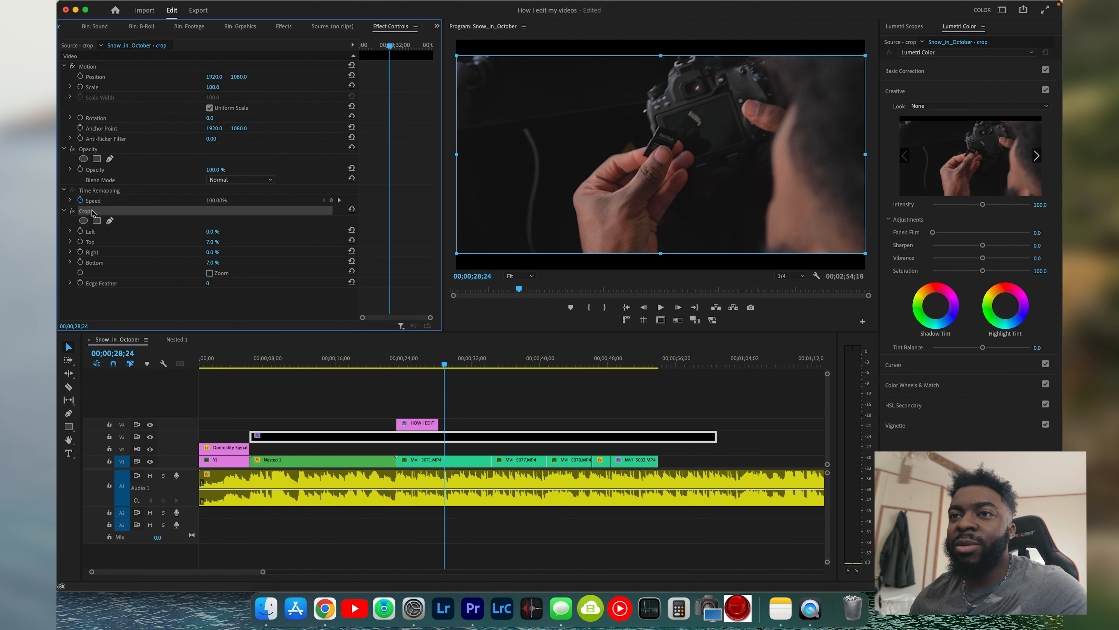
{"action": "left_click", "coordinate": [100, 223]}
{"action": "left_click", "coordinate": [286, 28]}
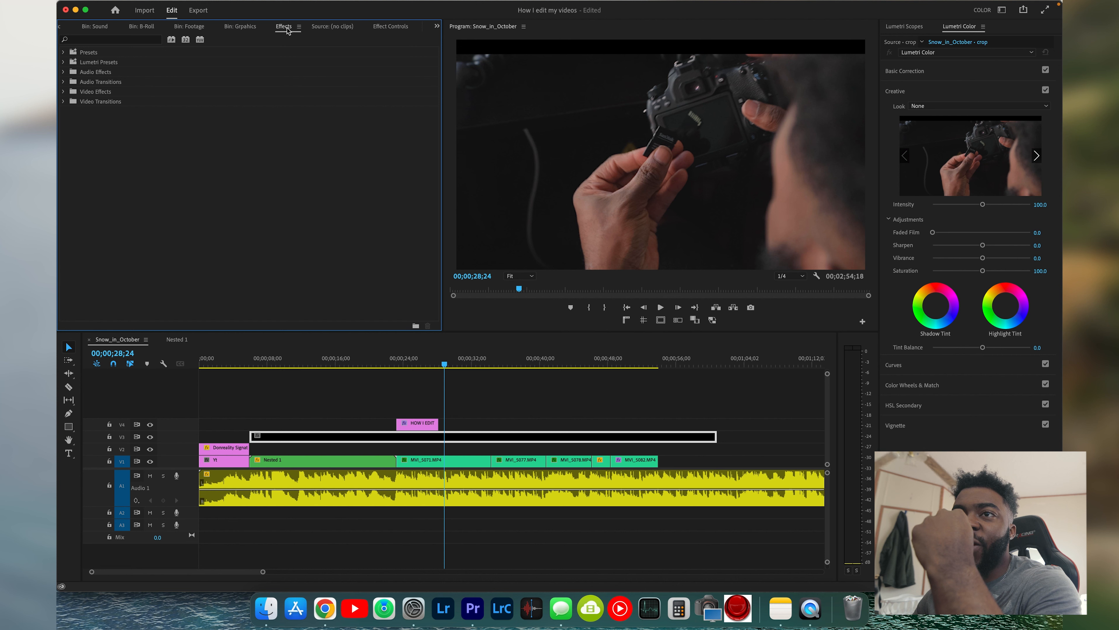
{"action": "left_click", "coordinate": [100, 40]}
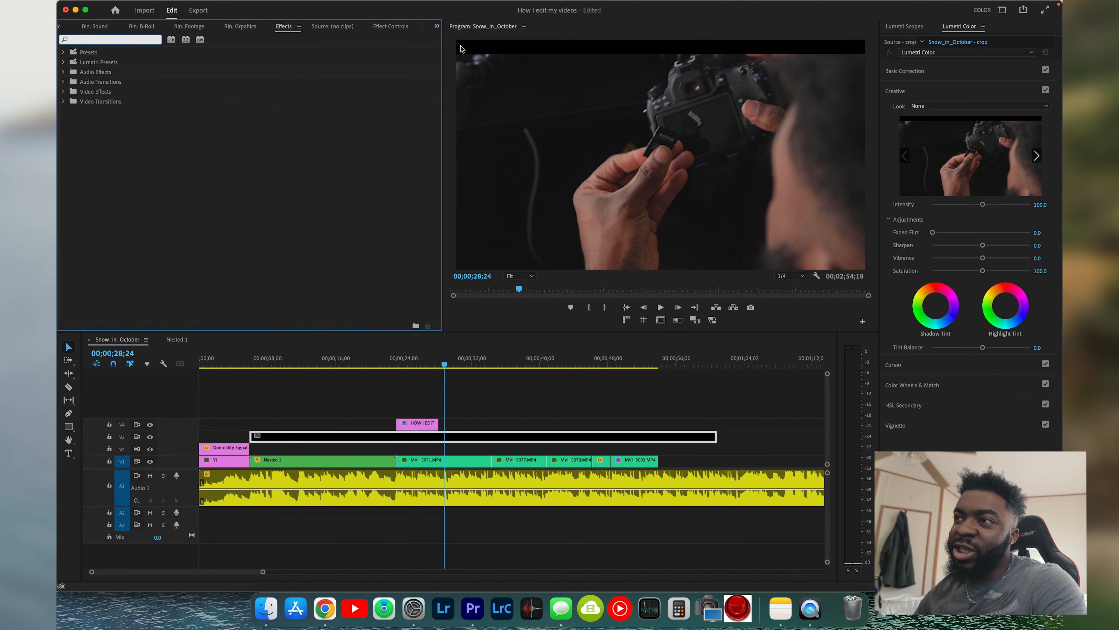
Lock track V3, reposition the MVI_5071.MP4 picture slightly in the frame, and unlock the track again
{"action": "left_click", "coordinate": [110, 436]}
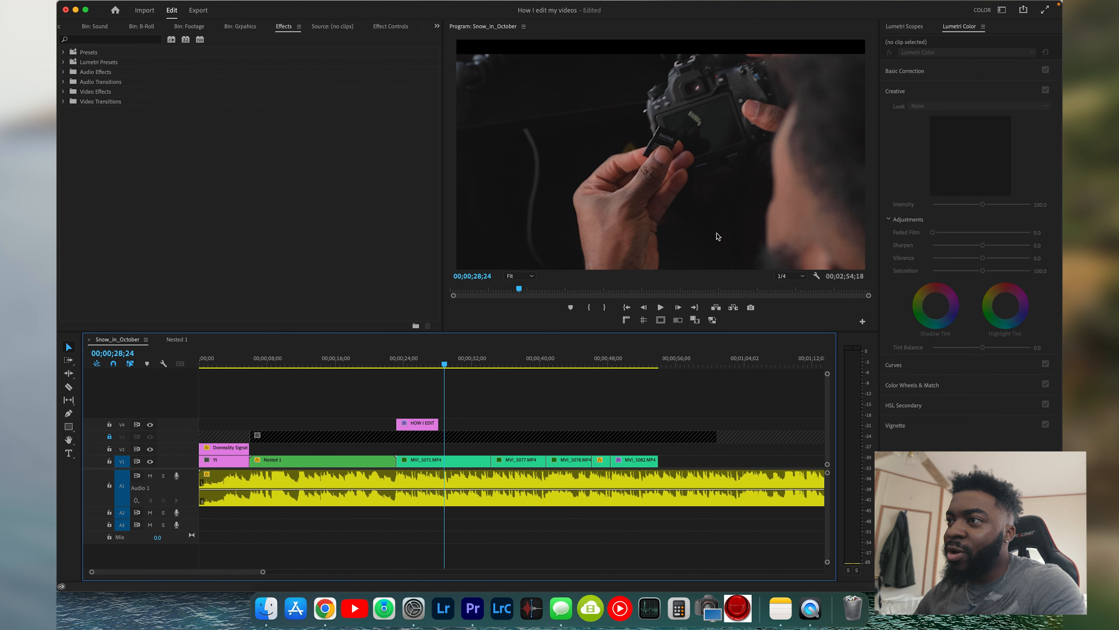
{"action": "left_click", "coordinate": [713, 139]}
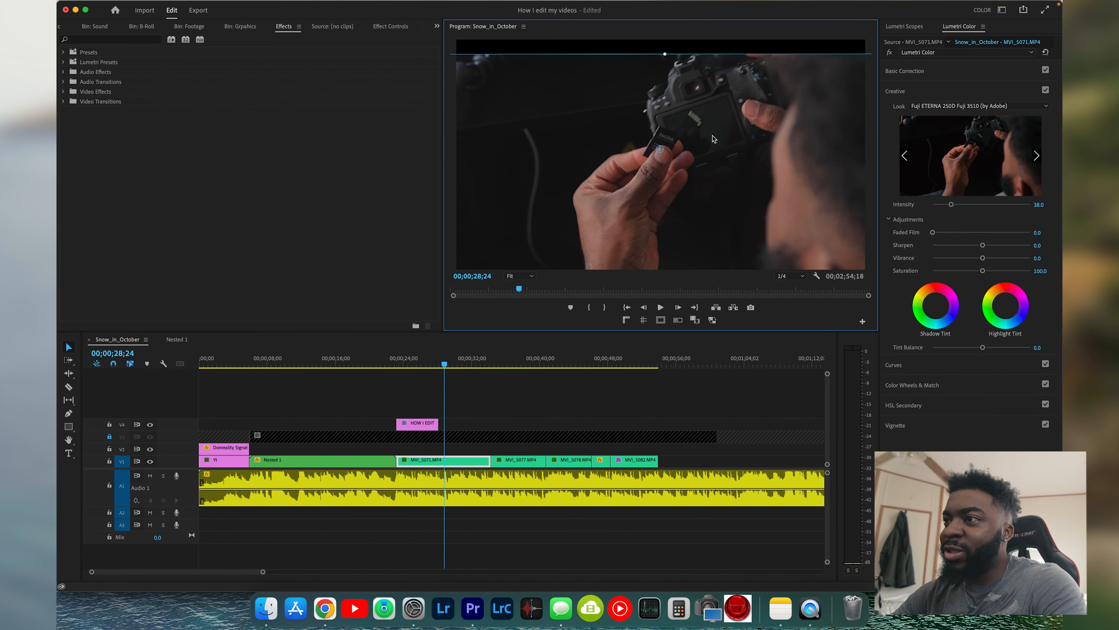
{"action": "mouse_move", "coordinate": [711, 144]}
{"action": "left_mouse_down"}
{"action": "mouse_move", "coordinate": [710, 190]}
{"action": "mouse_move", "coordinate": [710, 129]}
{"action": "mouse_move", "coordinate": [708, 144]}
{"action": "left_mouse_up"}
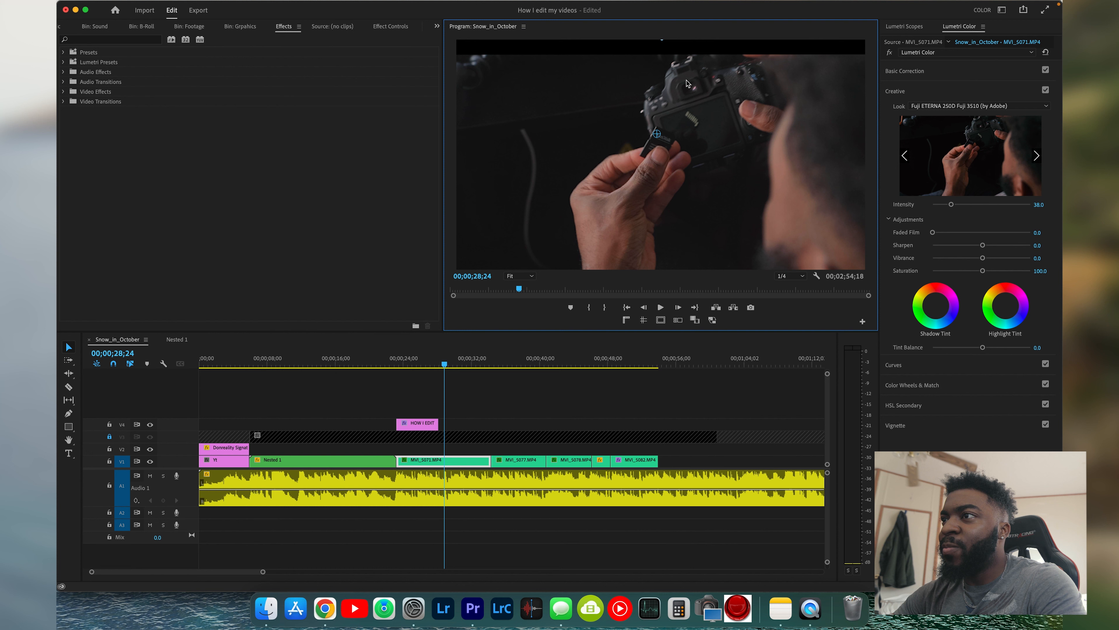
{"action": "left_click", "coordinate": [179, 431]}
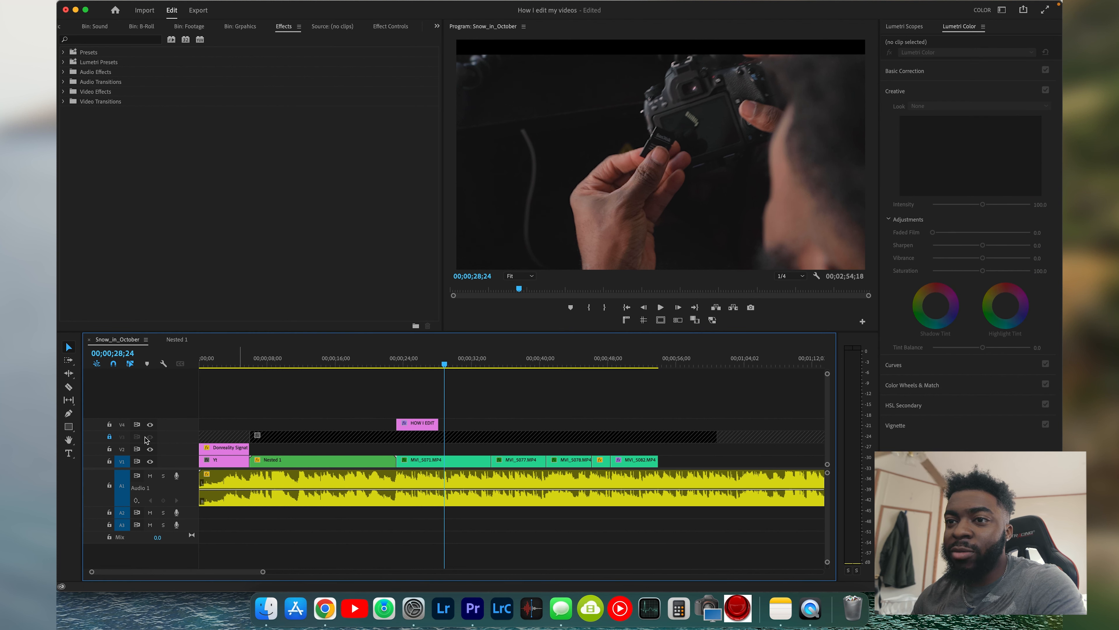
{"action": "left_click", "coordinate": [109, 436]}
Search the effects for "crop" and apply the Crop effect to the adjustment layer on track V3
{"action": "left_click", "coordinate": [312, 437]}
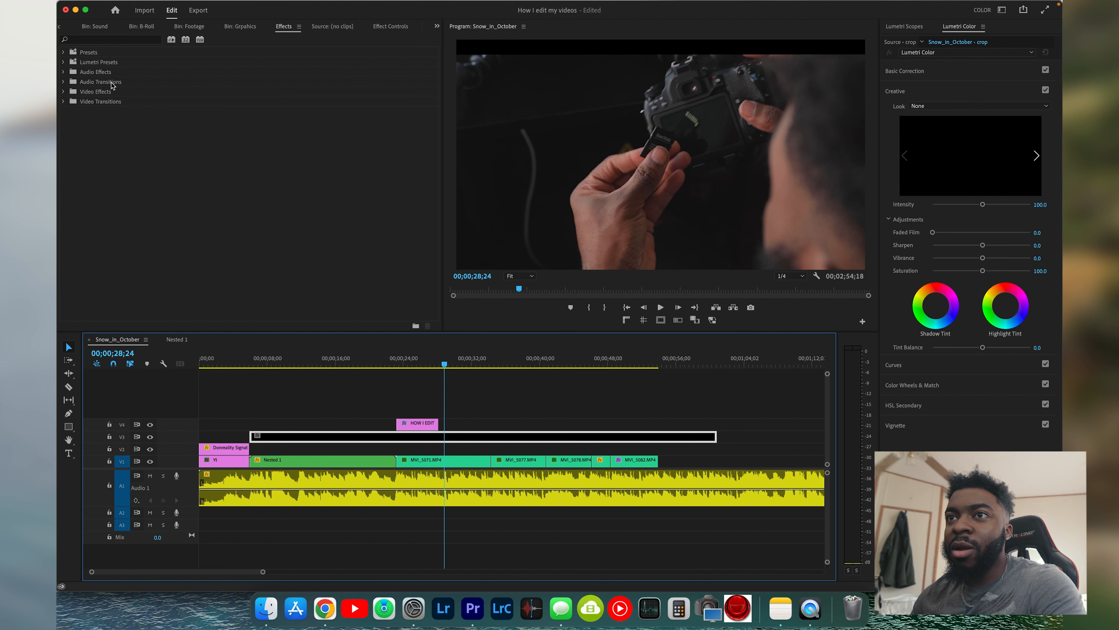
{"action": "left_click", "coordinate": [100, 39]}
{"action": "type", "text": "crop"}
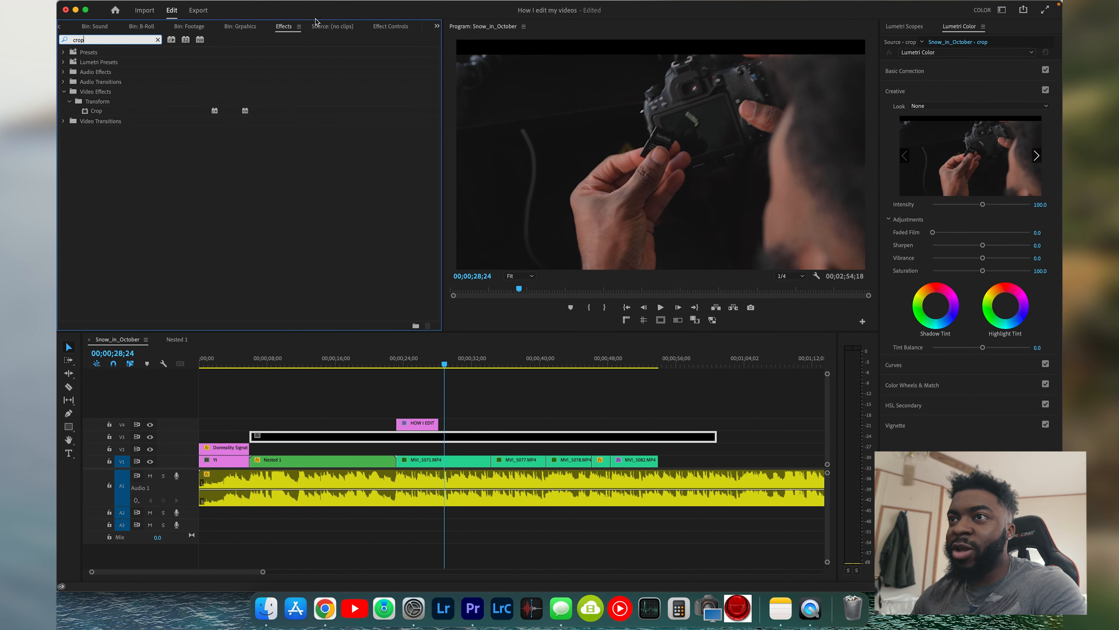
{"action": "left_click_drag", "start_coordinate": [99, 113], "coordinate": [452, 436]}
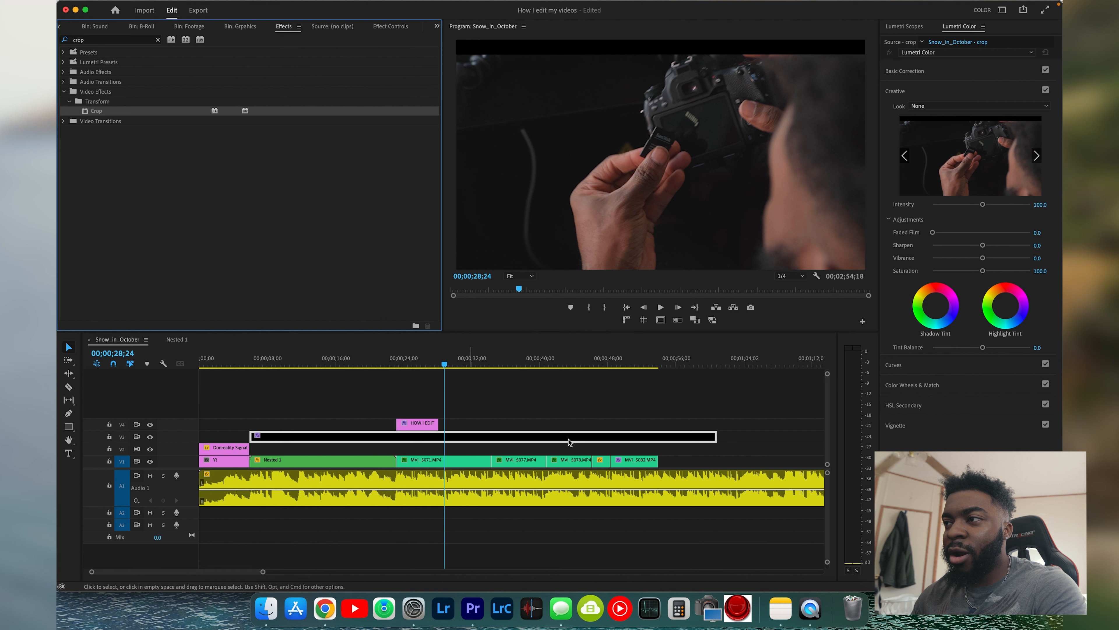
Set the adjustment layer's Crop effect to 7% Top and 7% Bottom, then deselect the layer
{"action": "left_click", "coordinate": [390, 27]}
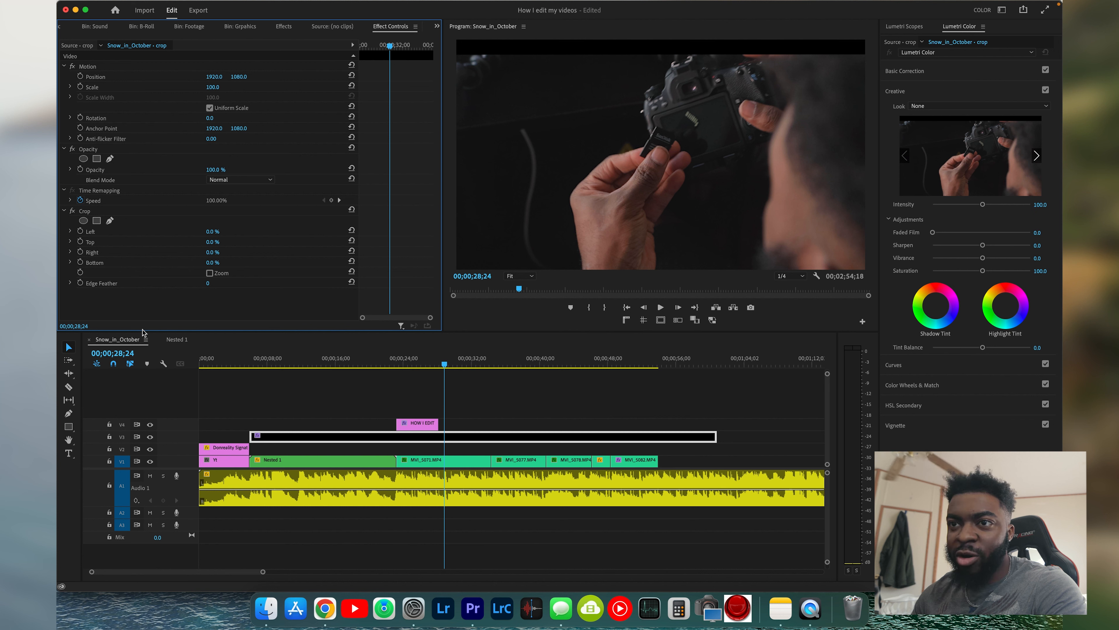
{"action": "left_click", "coordinate": [216, 242]}
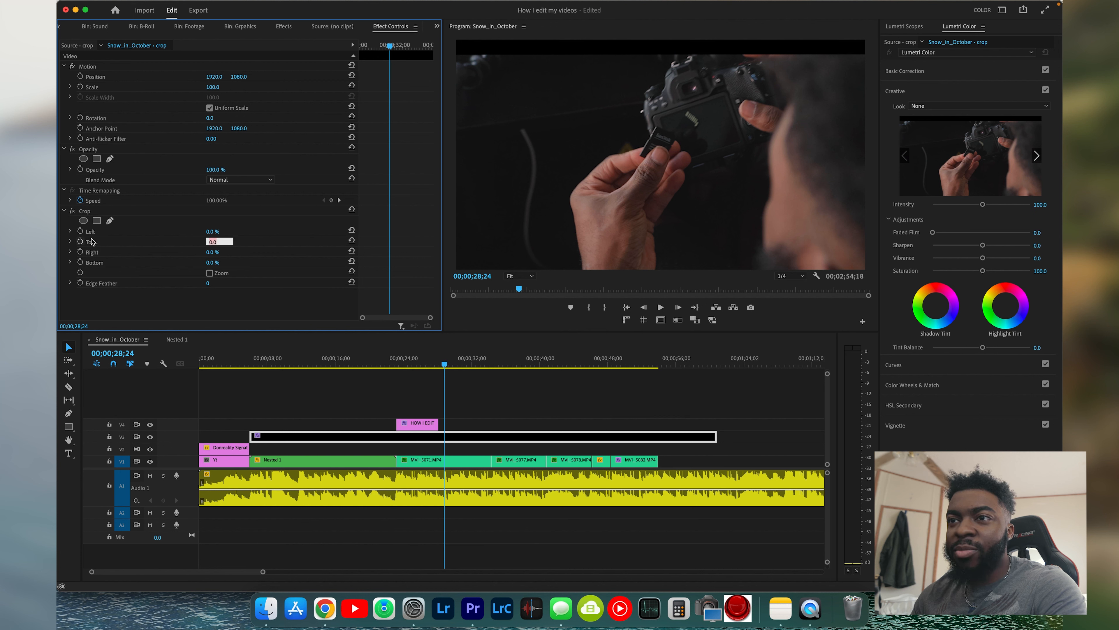
{"action": "type", "text": "7"}
{"action": "key", "text": "Return"}
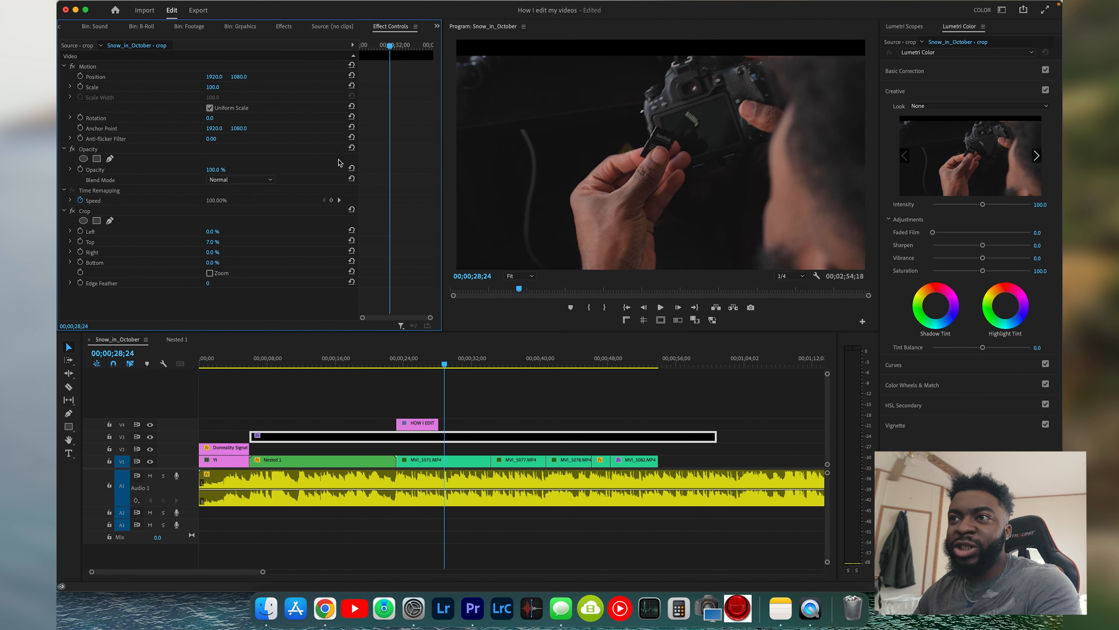
{"action": "left_click", "coordinate": [211, 272]}
{"action": "left_click", "coordinate": [211, 273]}
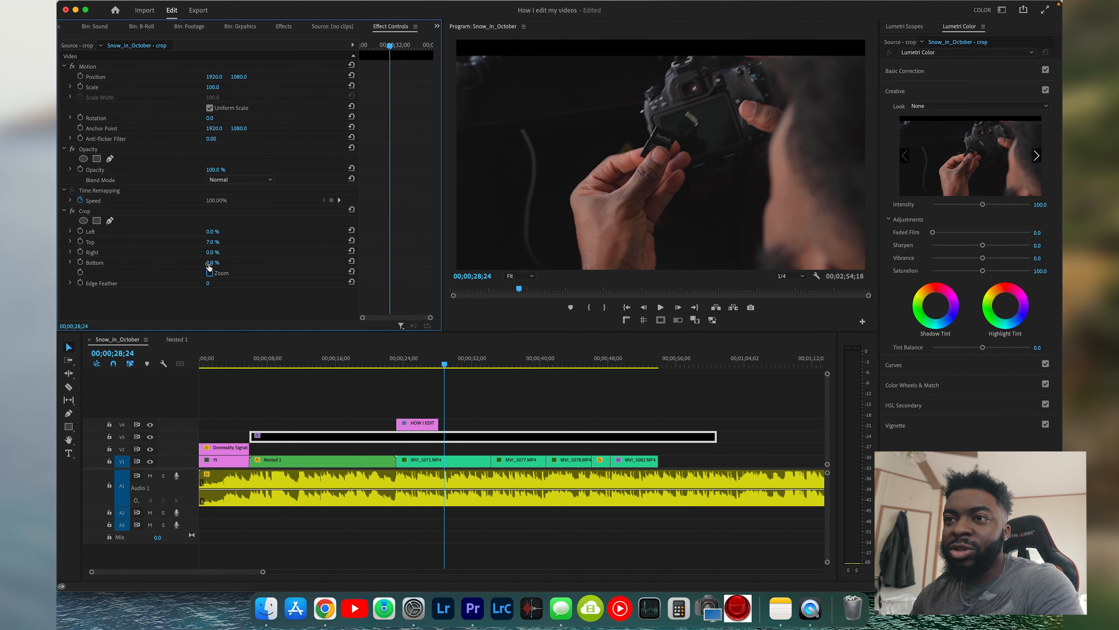
{"action": "left_click", "coordinate": [219, 262]}
{"action": "type", "text": "7"}
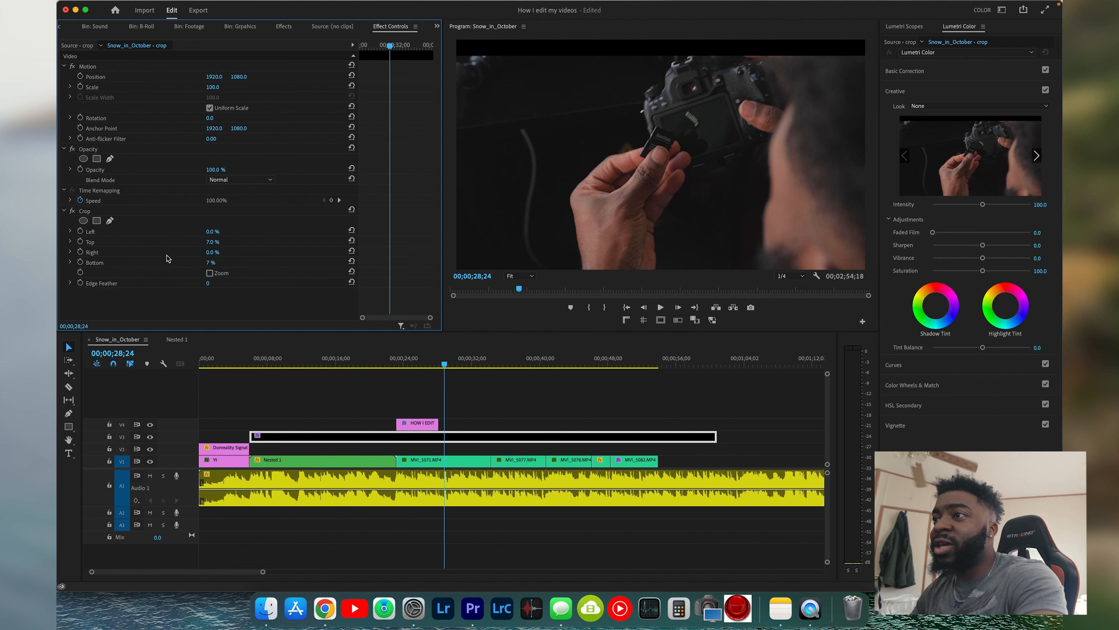
{"action": "key", "text": "Return"}
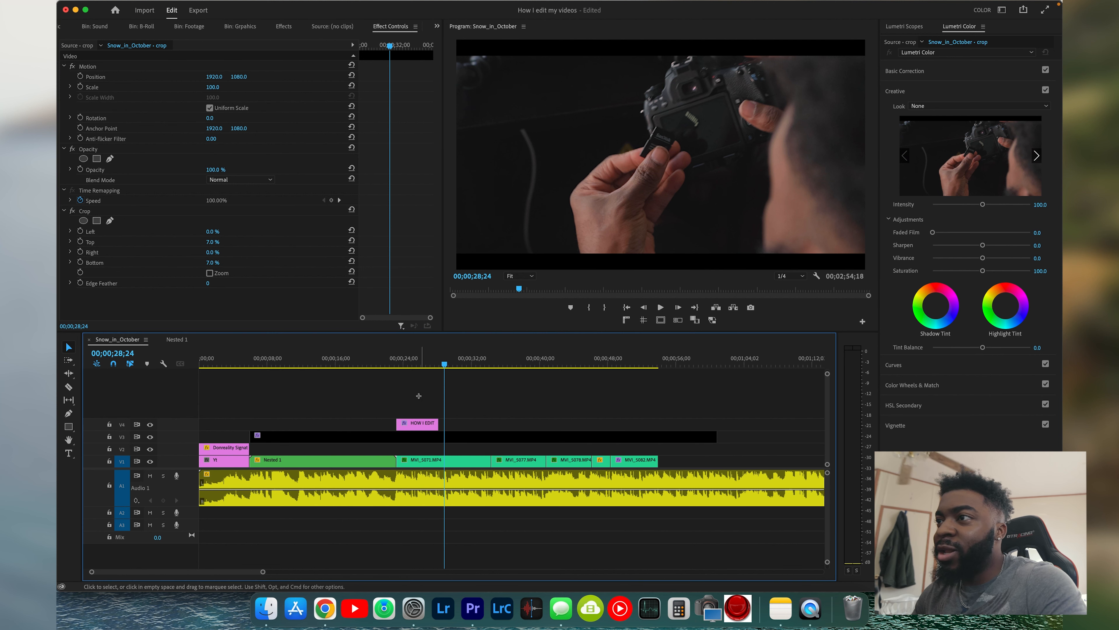
{"action": "left_click", "coordinate": [416, 399]}
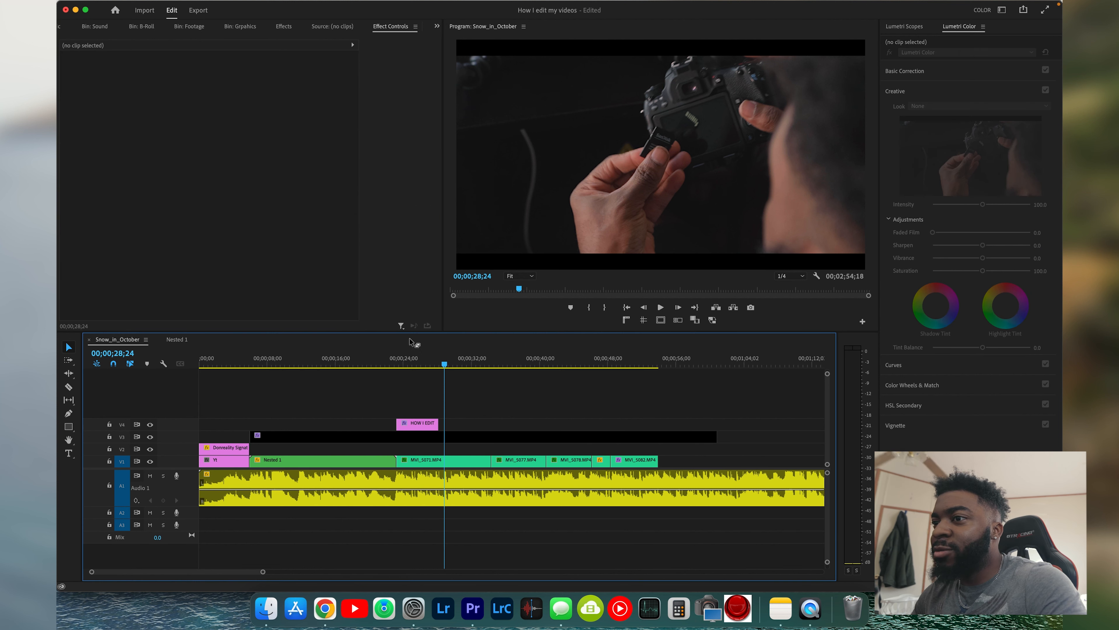
Toggle track V3's visibility repeatedly to compare the picture with and without the letterbox bars
{"action": "left_click", "coordinate": [150, 436]}
{"action": "left_click", "coordinate": [149, 436]}
{"action": "left_click", "coordinate": [150, 437]}
{"action": "left_click", "coordinate": [150, 436]}
{"action": "left_click", "coordinate": [150, 436]}
{"action": "left_click", "coordinate": [150, 436]}
{"action": "left_click", "coordinate": [149, 436]}
{"action": "left_click", "coordinate": [150, 436]}
{"action": "left_click", "coordinate": [150, 436]}
{"action": "left_click", "coordinate": [150, 436]}
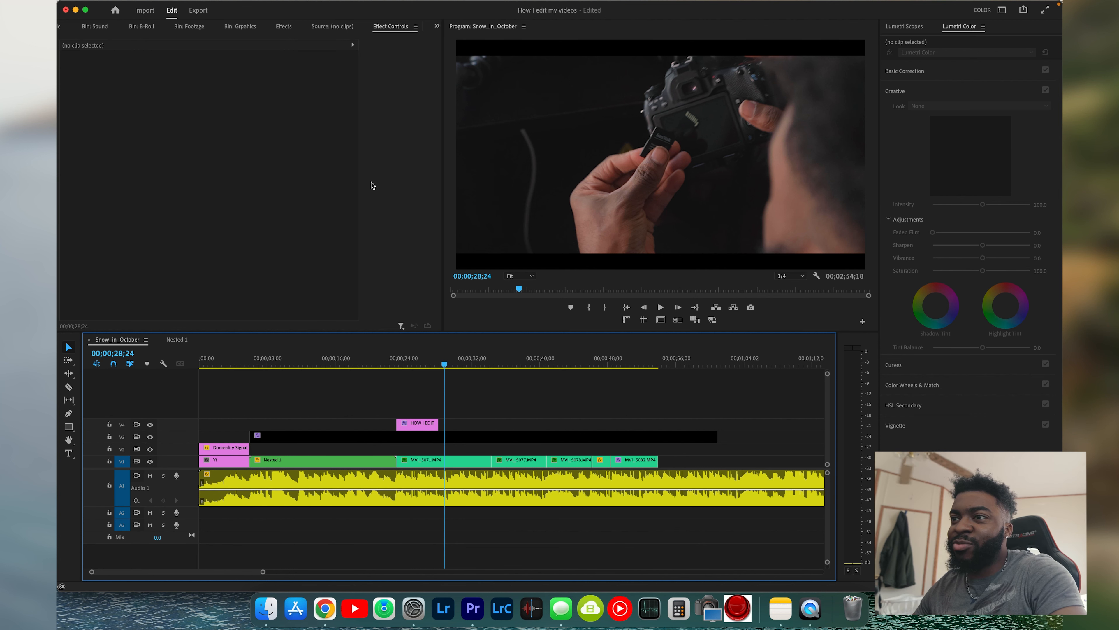
Save the project and play the sequence from 00;00;28;24
{"action": "key", "text": "super+s"}
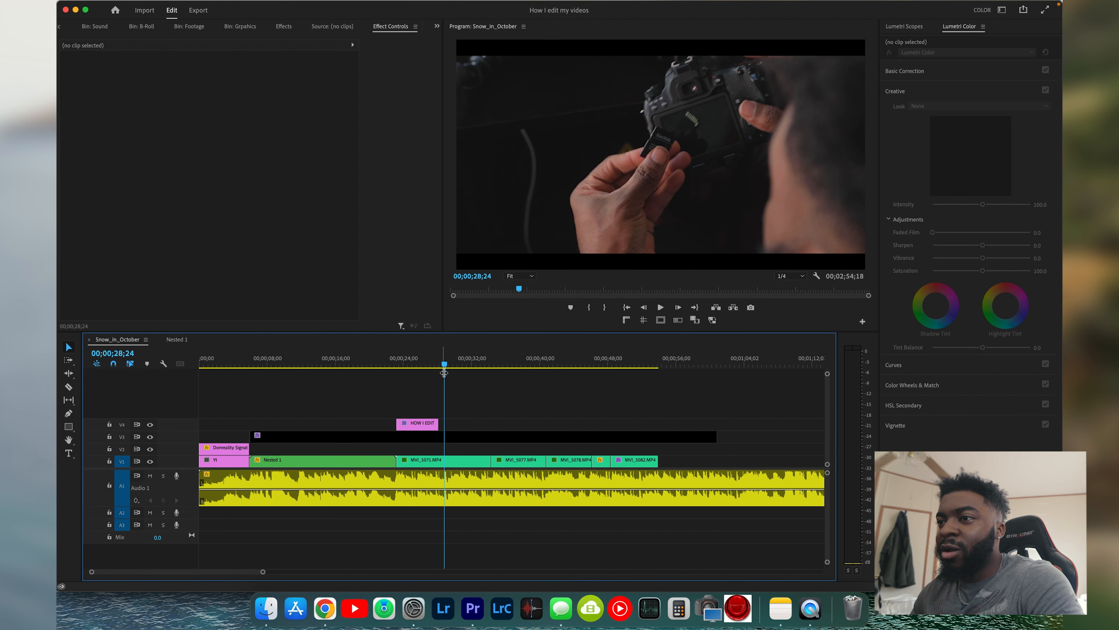
{"action": "key", "text": "space"}
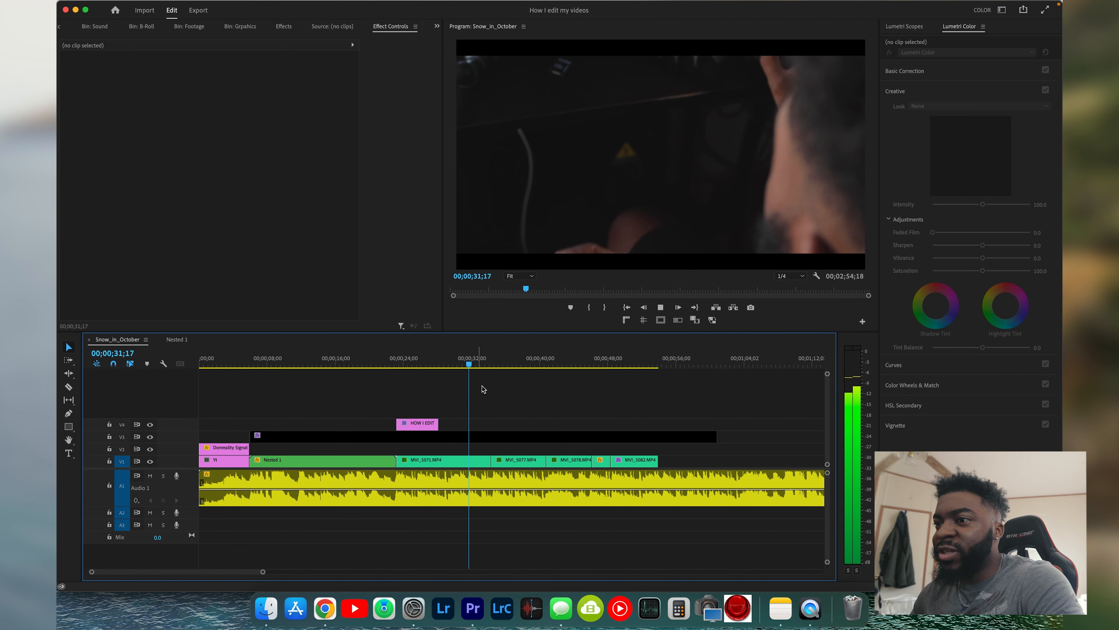
Mark the range of the MVI_5071.MP4 clip on V1, render its preview and stop playback
{"action": "key", "text": "space"}
{"action": "key", "text": "x"}
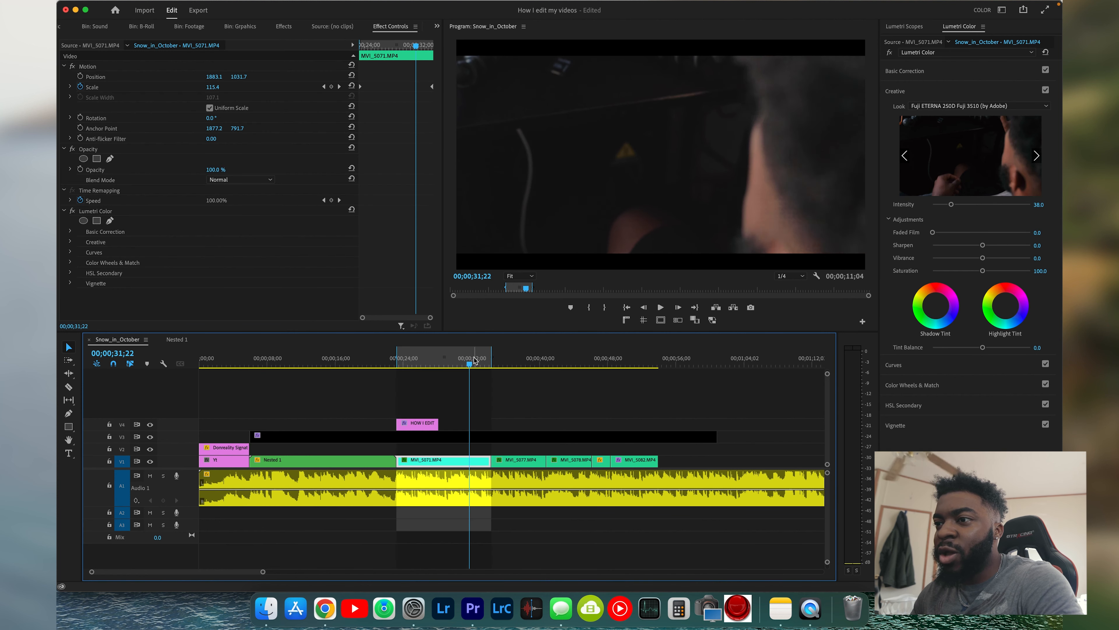
{"action": "left_click_drag", "start_coordinate": [475, 361], "coordinate": [457, 359]}
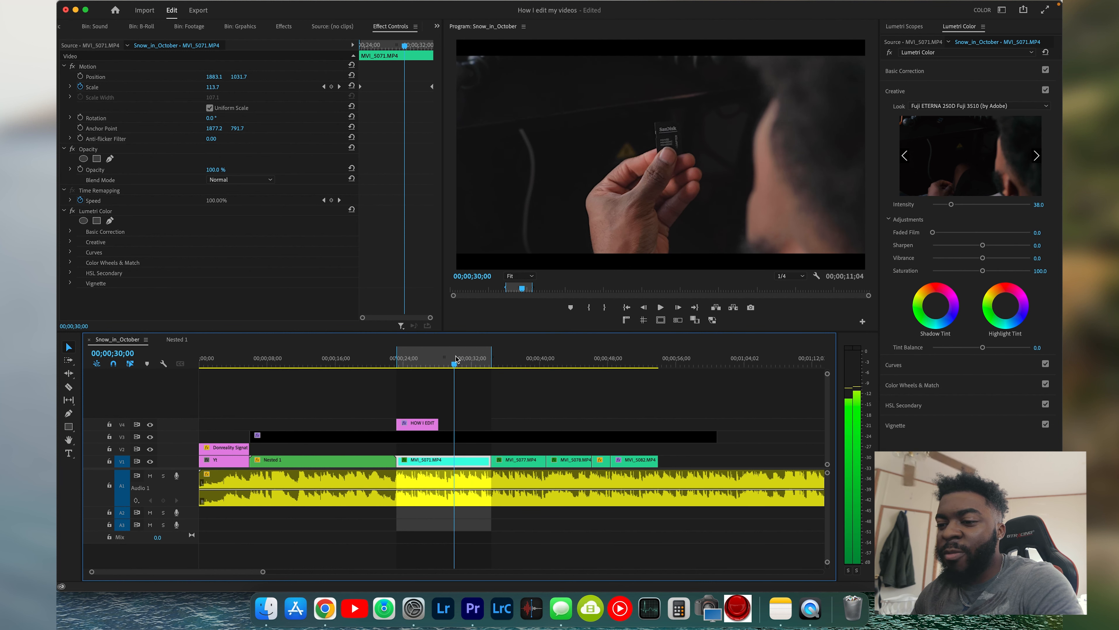
{"action": "key", "text": "Return"}
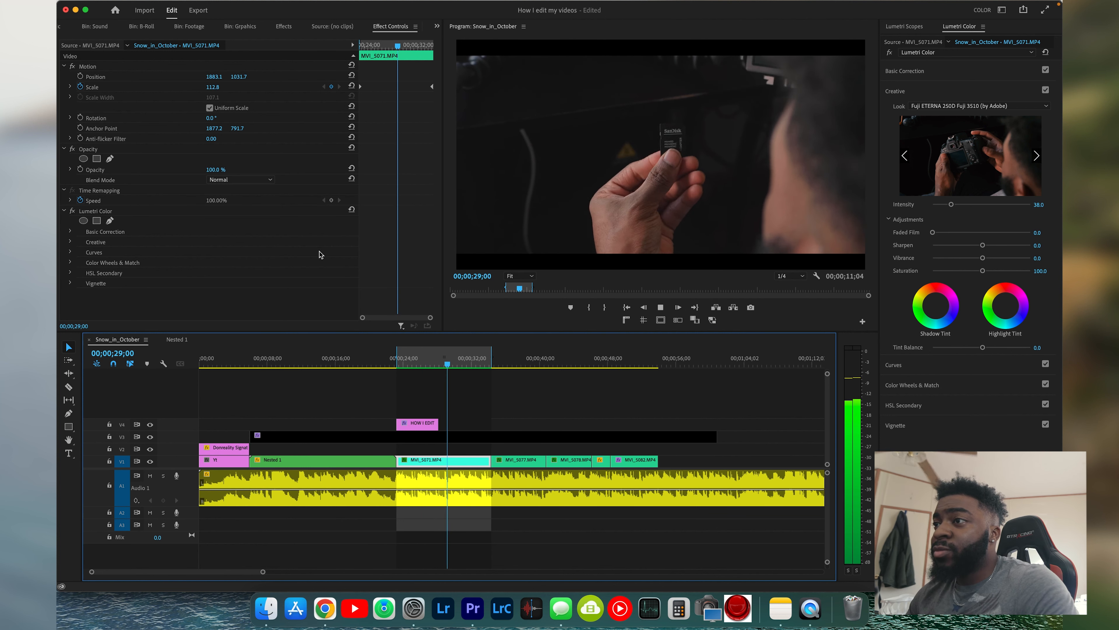
{"action": "key", "text": "space"}
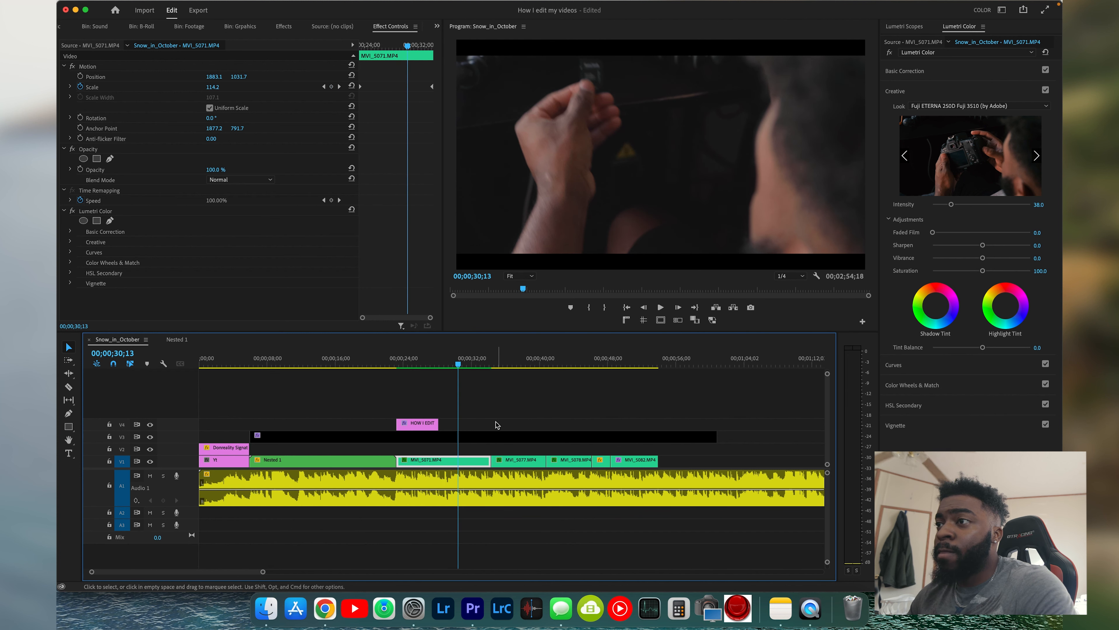
Play through MVI_5071.MP4, MVI_5077.MP4 and MVI_5078.MP4 to review the shots, pausing between the clips
{"action": "key", "text": "space"}
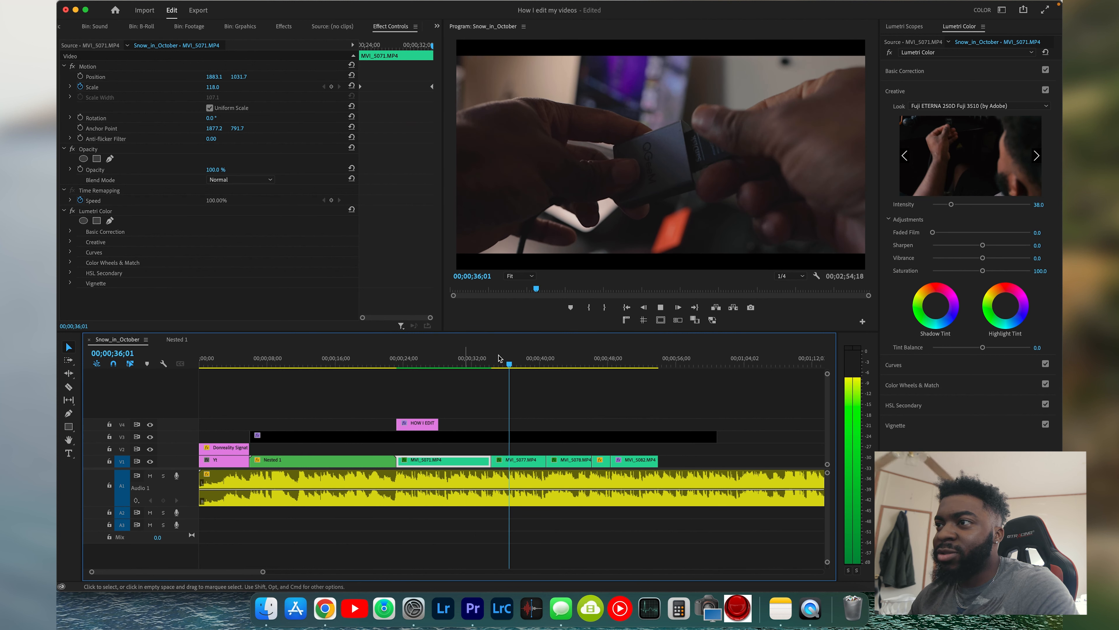
{"action": "key", "text": "space"}
{"action": "left_click_drag", "start_coordinate": [513, 364], "coordinate": [515, 364]}
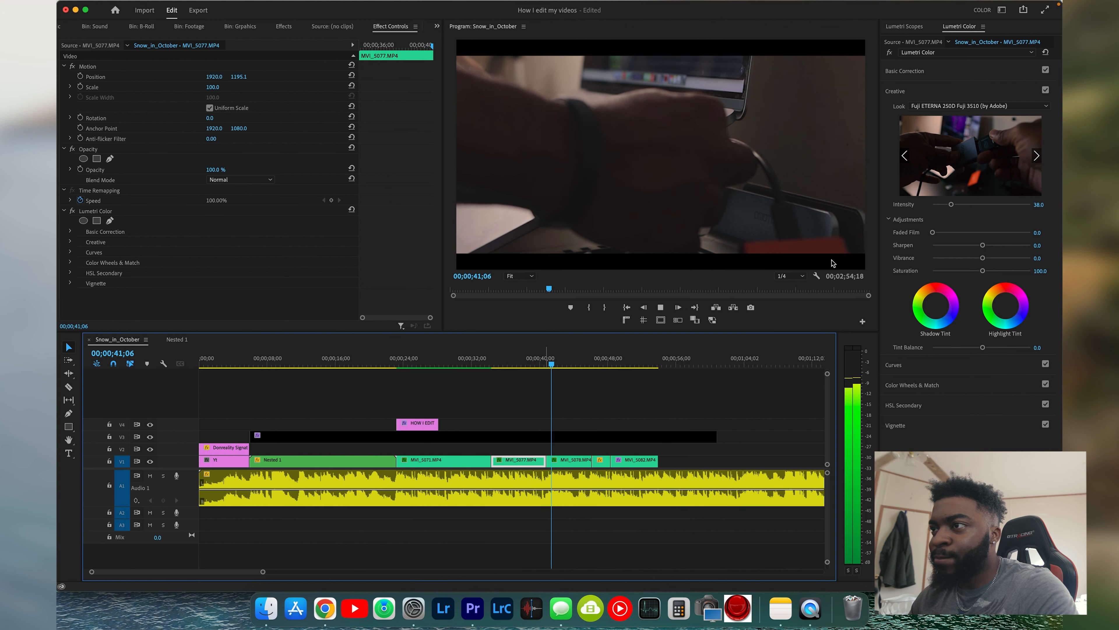
{"action": "key", "text": "space"}
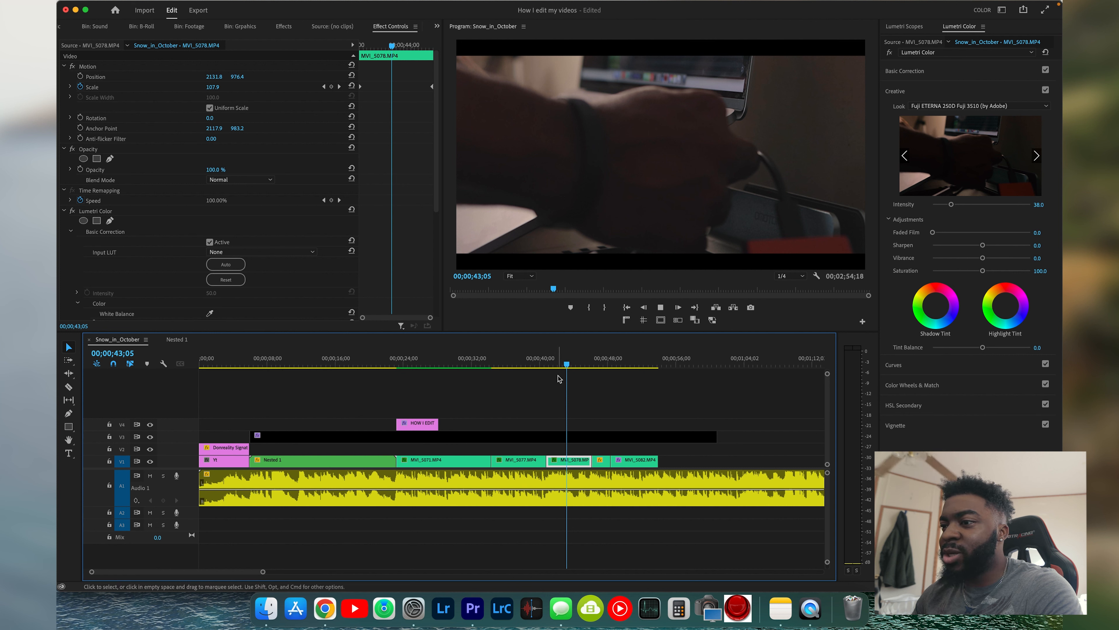
{"action": "key", "text": "space"}
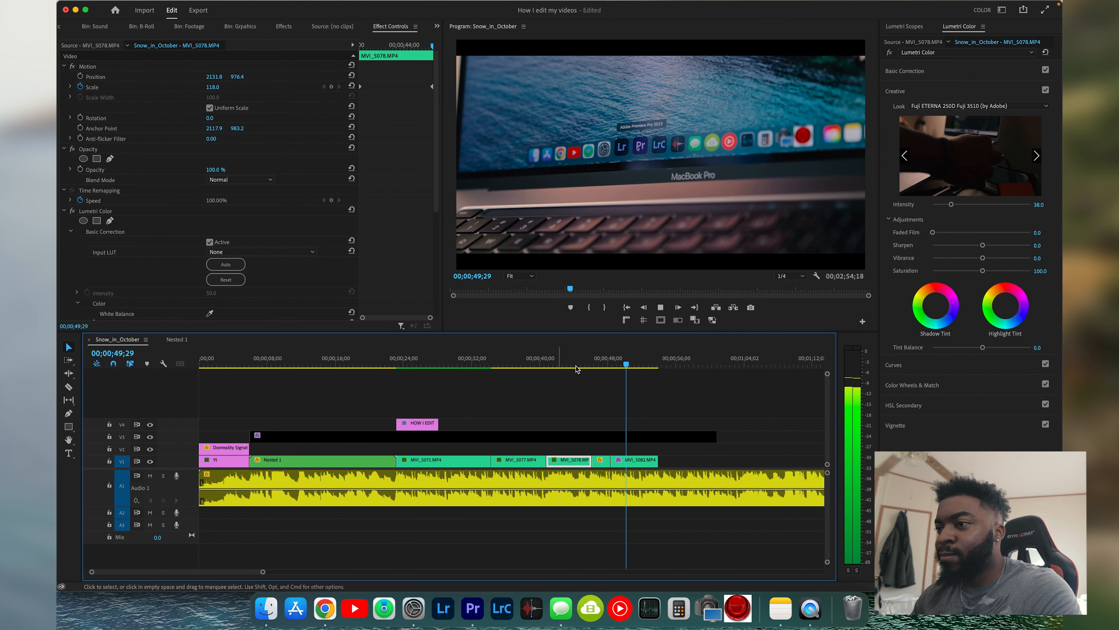
Mark the range of the MVI_5082.MP4 clip on V1, render its preview and stop playback
{"action": "key", "text": "space"}
{"action": "key", "text": "x"}
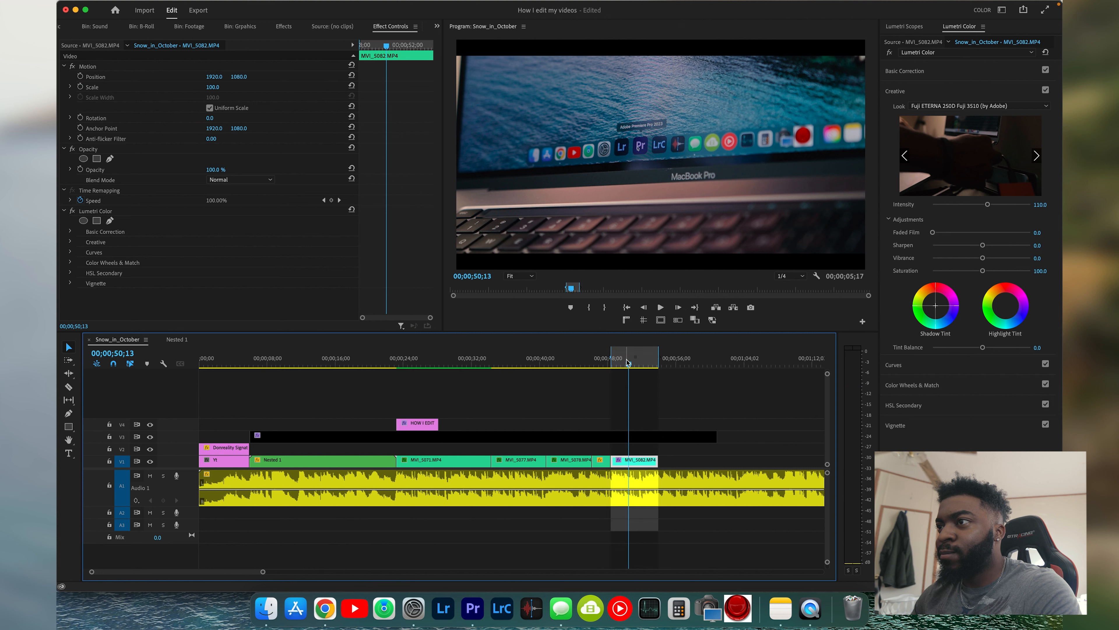
{"action": "key", "text": "Return"}
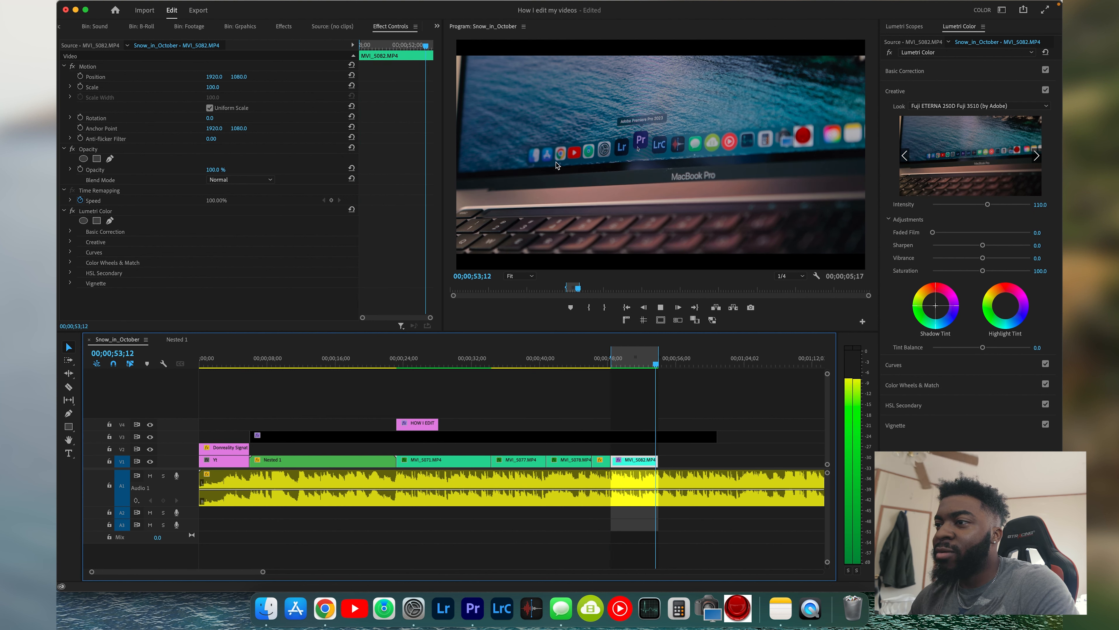
{"action": "key", "text": "space"}
Open the B-Roll bin inside the Footage bin and load MVI_5083.MP4 for source viewing
{"action": "left_click", "coordinate": [189, 26]}
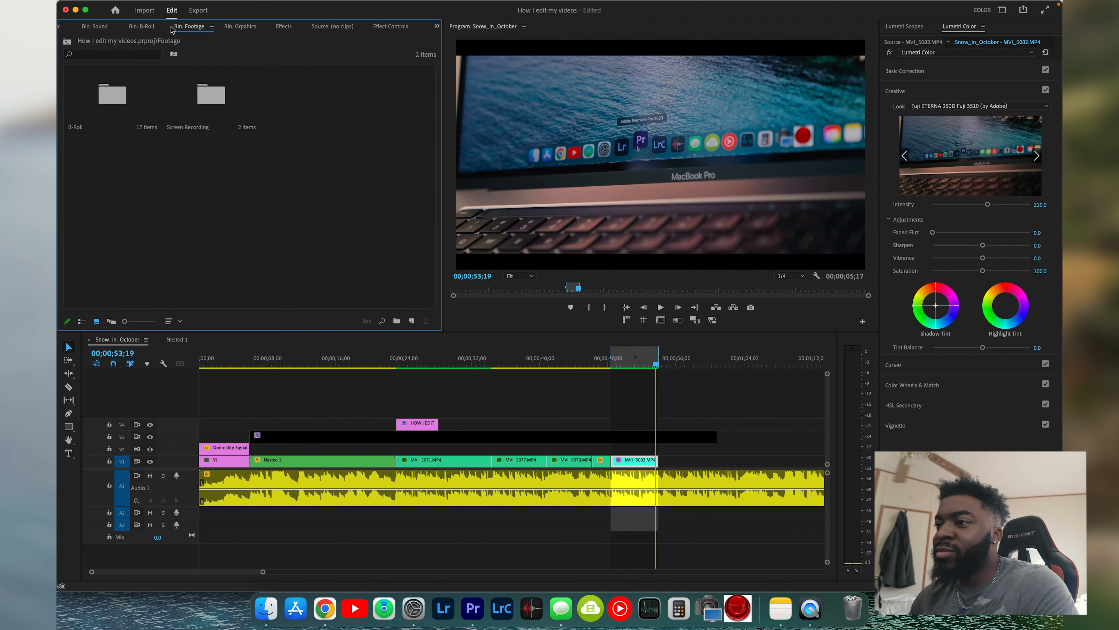
{"action": "left_click", "coordinate": [96, 94]}
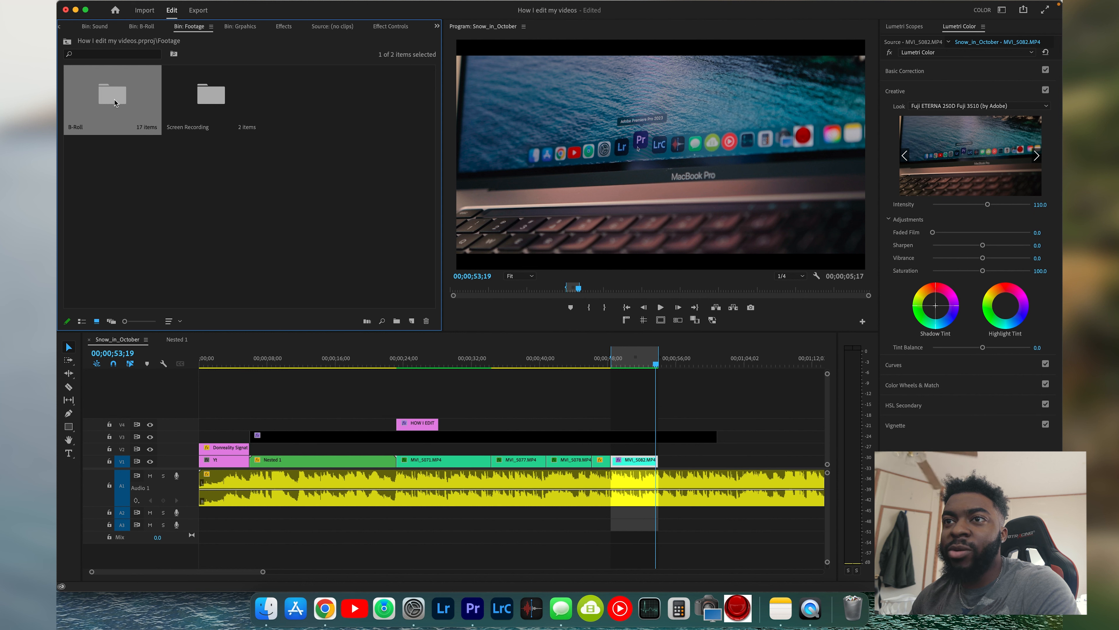
{"action": "left_click", "coordinate": [187, 188]}
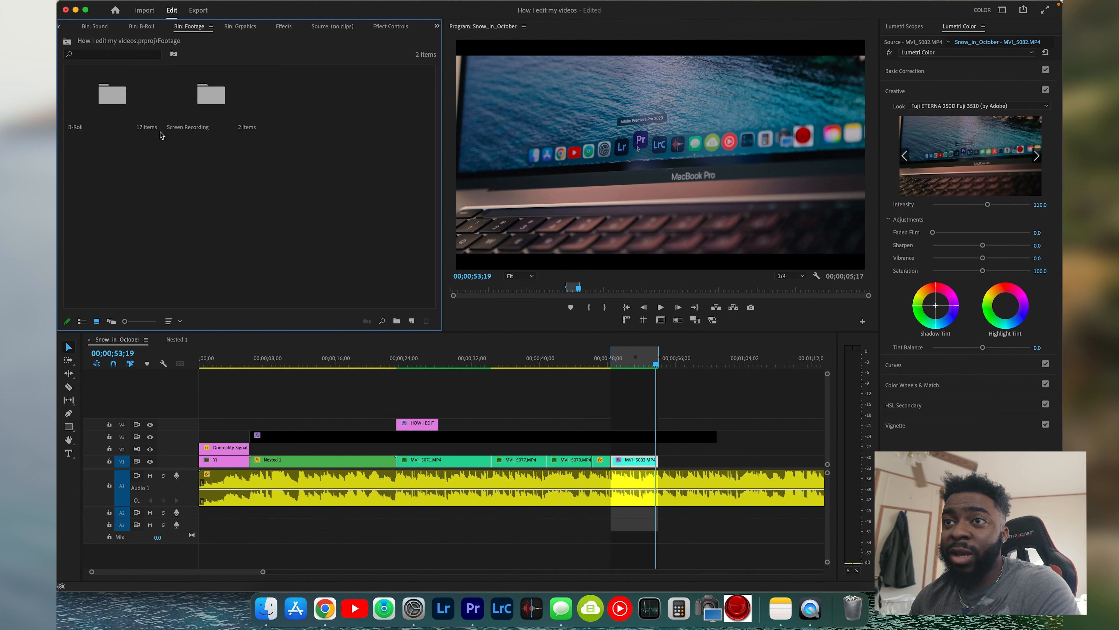
{"action": "double_click", "coordinate": [113, 94]}
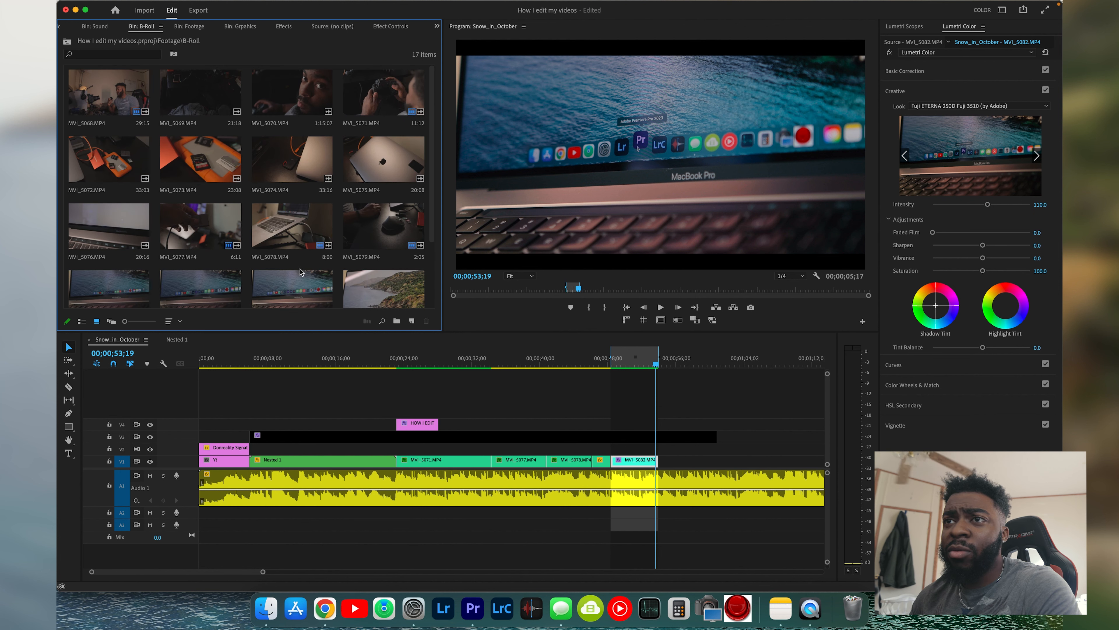
{"action": "scroll", "coordinate": [301, 271], "scroll_direction": "down", "scroll_amount": 1}
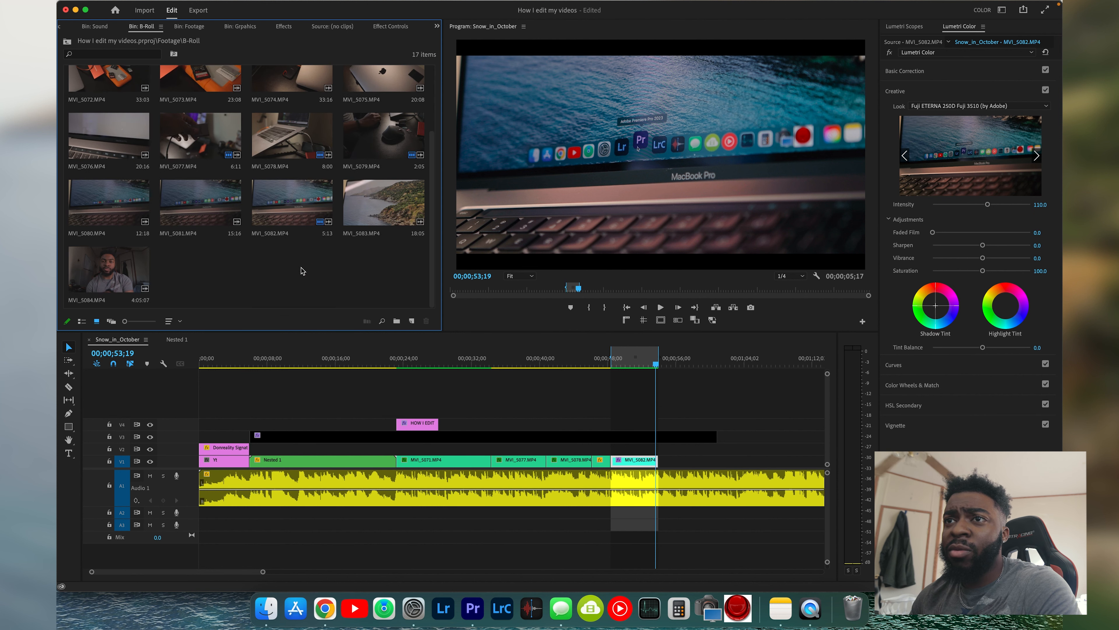
{"action": "double_click", "coordinate": [382, 205]}
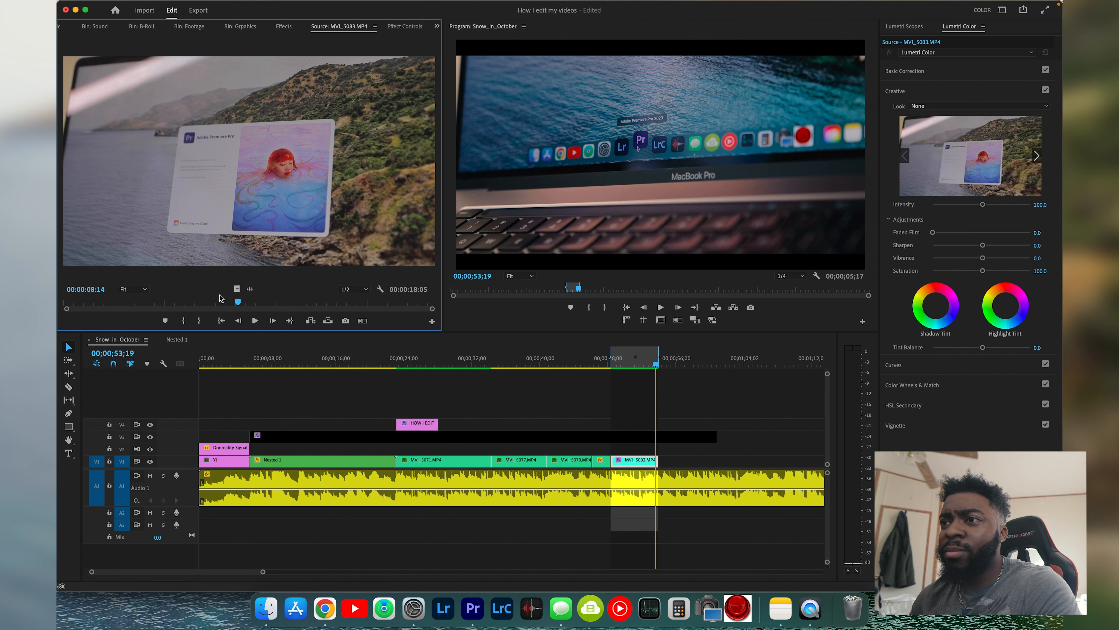
Mark In and Out points around the Premiere Pro splash screen in MVI_5083.MP4 and place its video on V1 after MVI_5082.MP4
{"action": "left_click", "coordinate": [158, 303]}
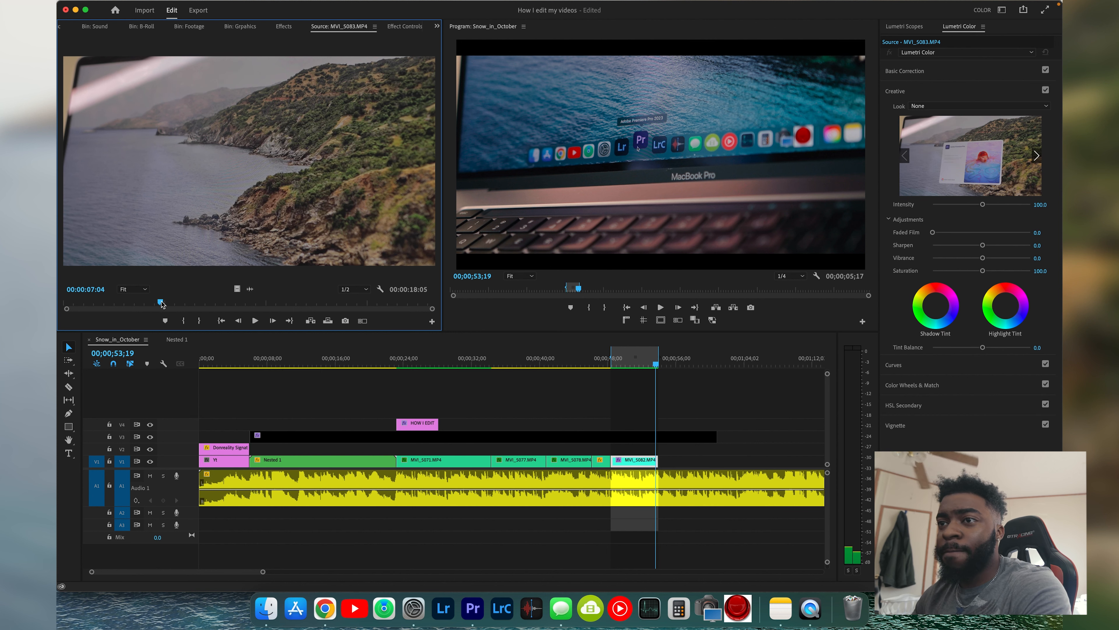
{"action": "key", "text": "i"}
{"action": "left_click_drag", "start_coordinate": [159, 303], "coordinate": [335, 301]}
{"action": "key", "text": "o"}
{"action": "key", "text": "o"}
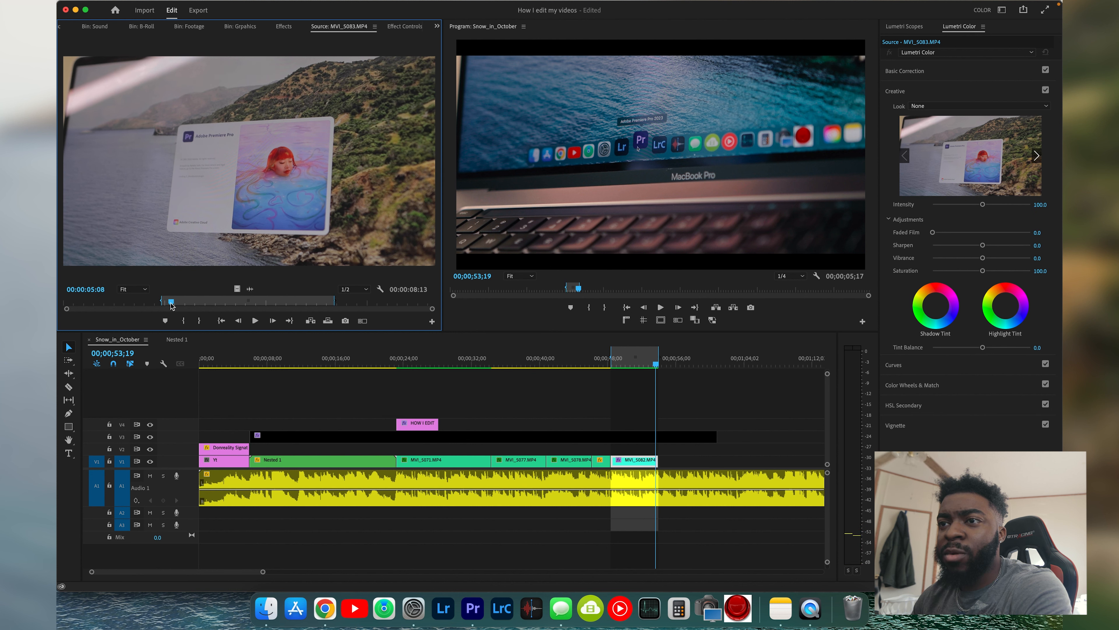
{"action": "left_click", "coordinate": [303, 300]}
{"action": "left_click_drag", "start_coordinate": [304, 300], "coordinate": [659, 462]}
{"action": "key", "text": "i"}
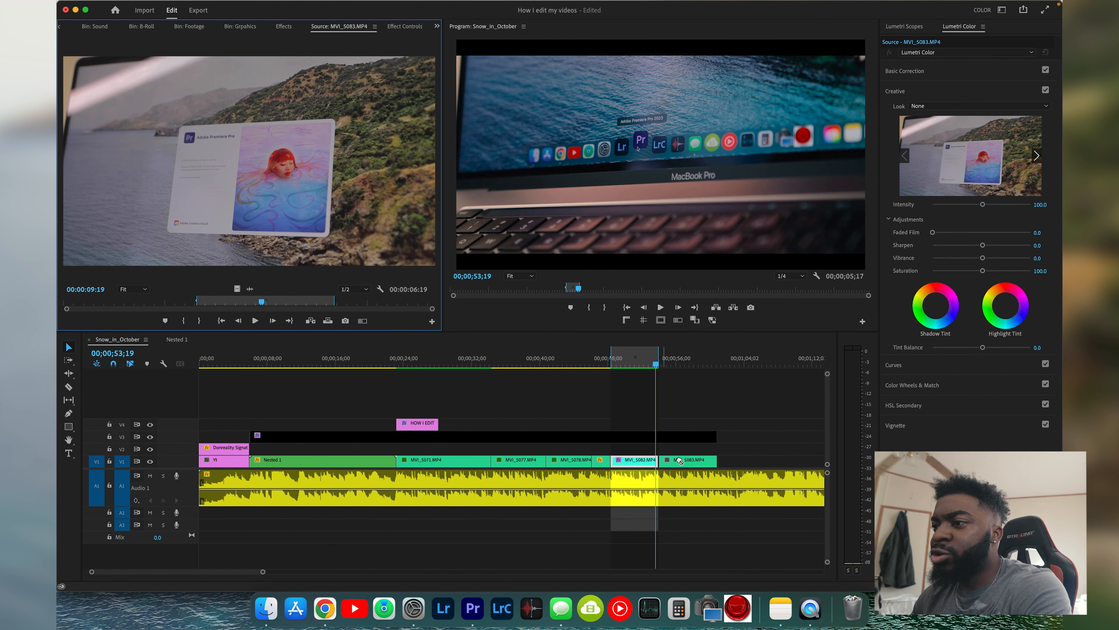
Close the gap on V1 by moving MVI_5083.MP4 against the end of MVI_5082.MP4
{"action": "left_click", "coordinate": [679, 406]}
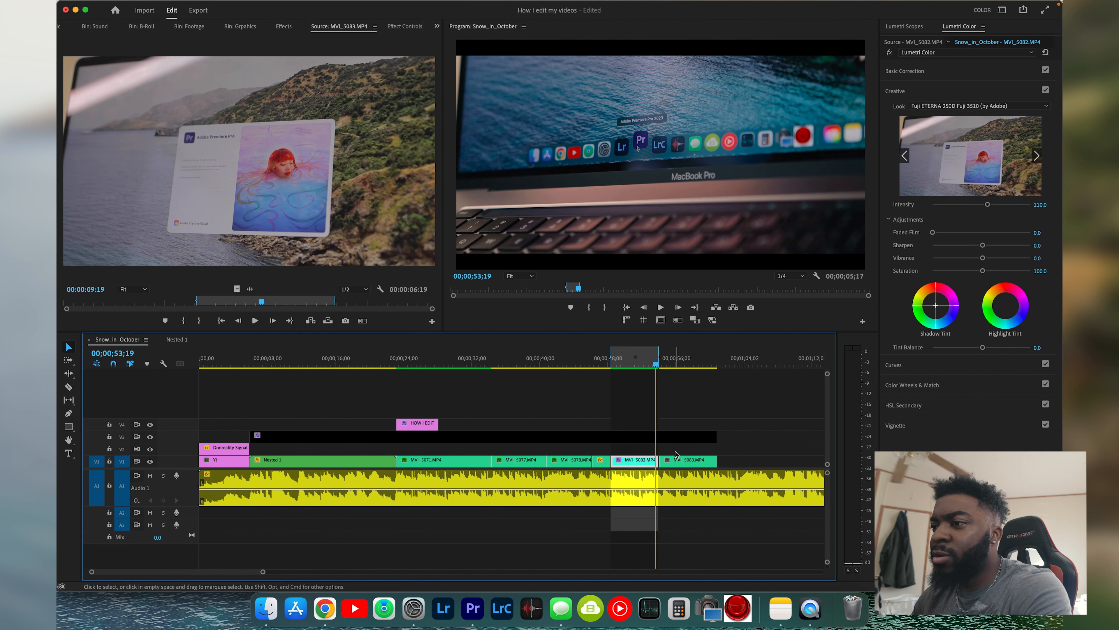
{"action": "scroll", "coordinate": [639, 463], "scroll_direction": "up", "scroll_amount": 10}
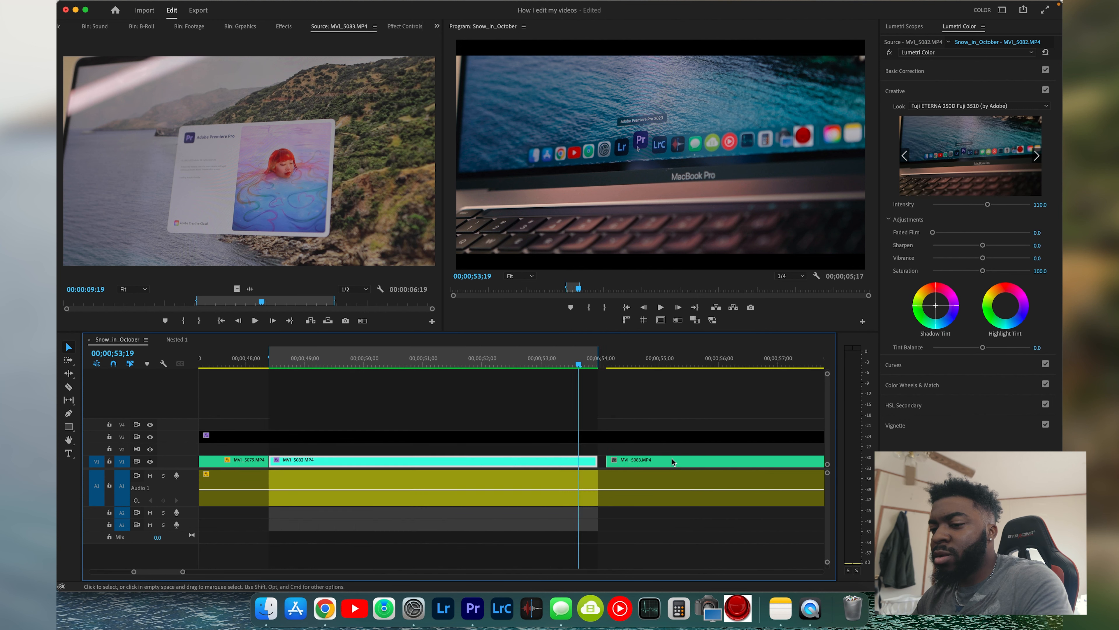
{"action": "scroll", "coordinate": [330, 454], "scroll_direction": "down", "scroll_amount": 3}
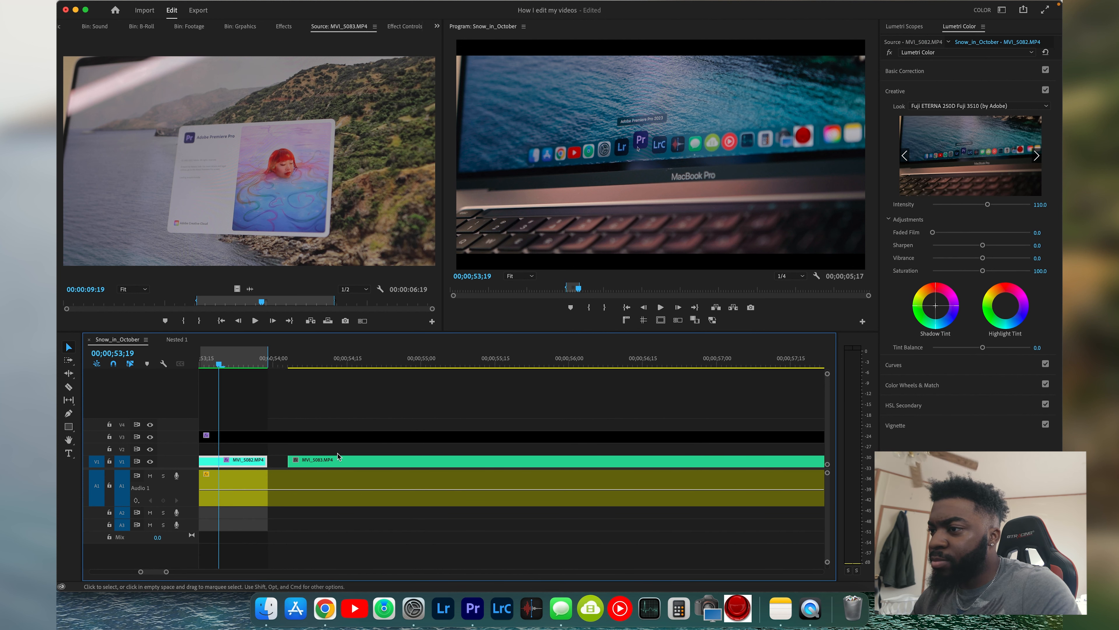
{"action": "scroll", "coordinate": [338, 456], "scroll_direction": "up", "scroll_amount": 3}
{"action": "left_click_drag", "start_coordinate": [512, 467], "coordinate": [490, 467]}
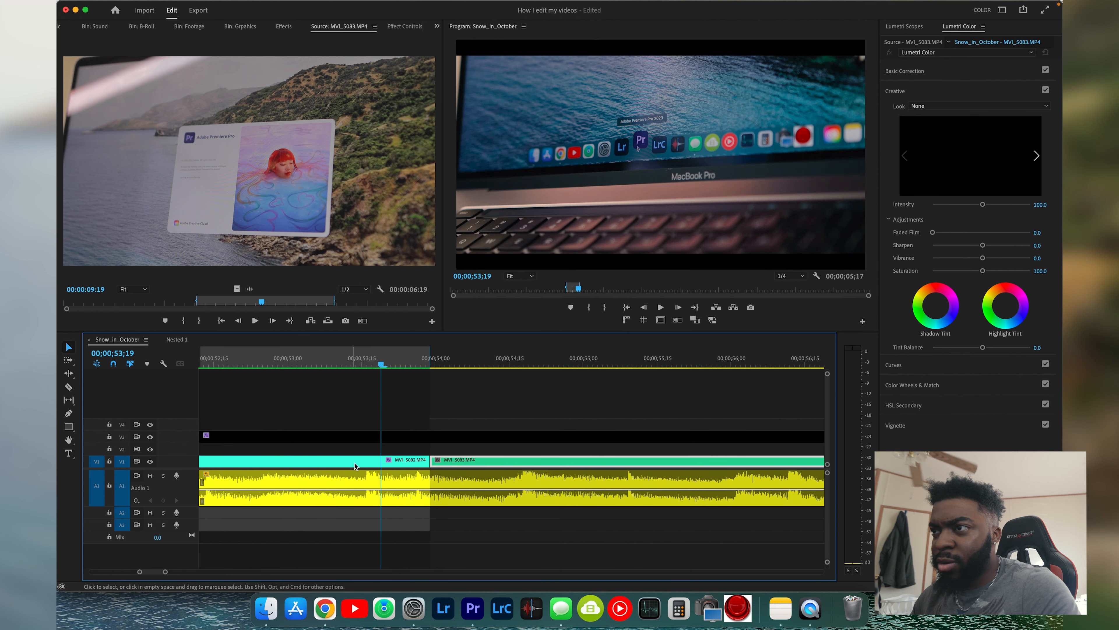
Copy MVI_5082.MP4 and paste its Time Remapping and Lumetri Color attributes onto MVI_5083.MP4, with Scale Attribute Times enabled
{"action": "right_click", "coordinate": [354, 466]}
{"action": "left_click", "coordinate": [391, 145]}
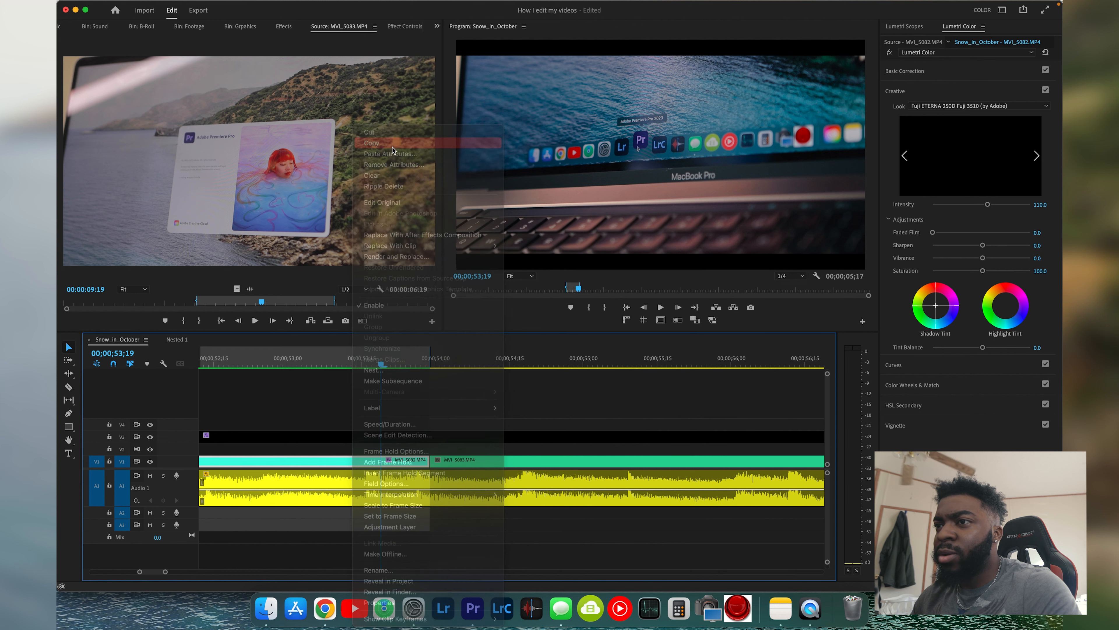
{"action": "left_click", "coordinate": [512, 362]}
{"action": "left_click", "coordinate": [507, 461]}
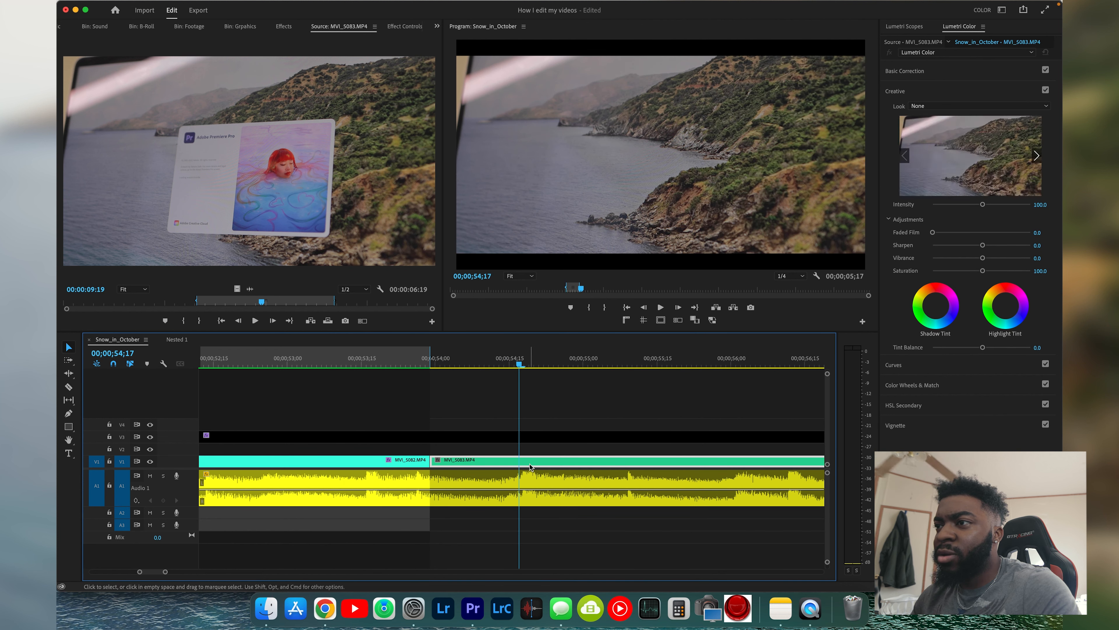
{"action": "right_click", "coordinate": [528, 459]}
{"action": "left_click", "coordinate": [627, 153]}
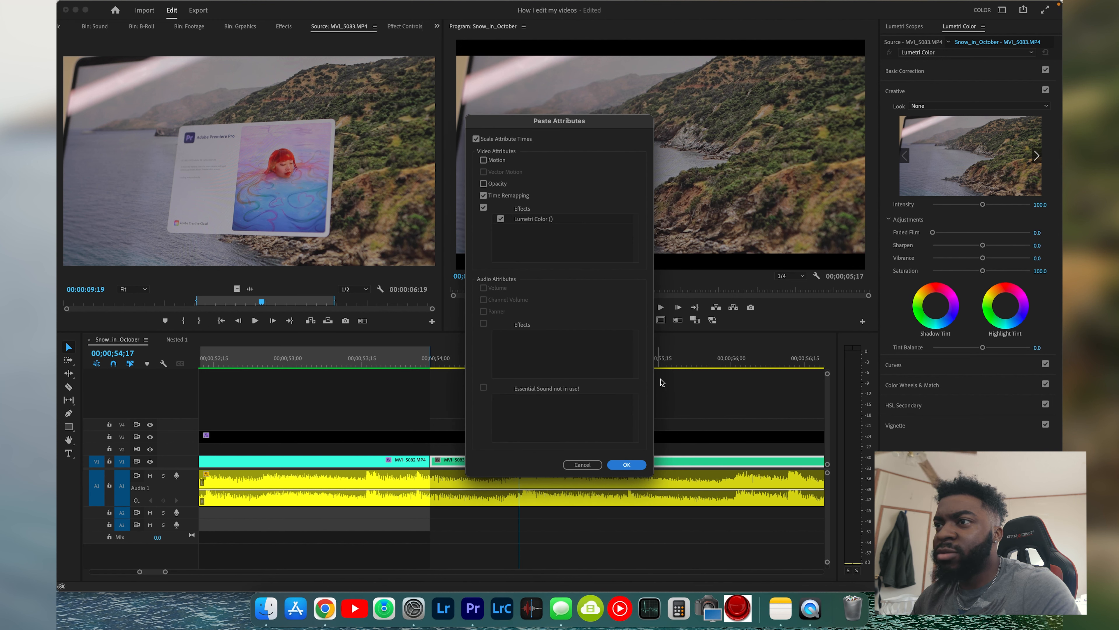
{"action": "left_click", "coordinate": [627, 464]}
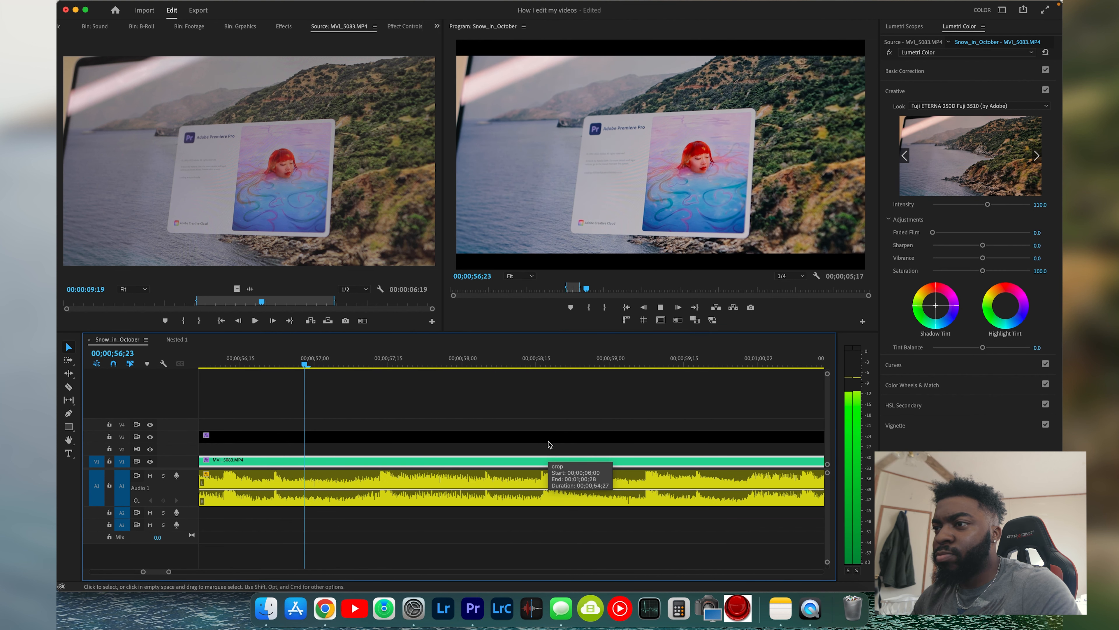
Stop playback at 00;00;57;20 and lock track V3 so the crop adjustment layer cannot be selected
{"action": "key", "text": "space"}
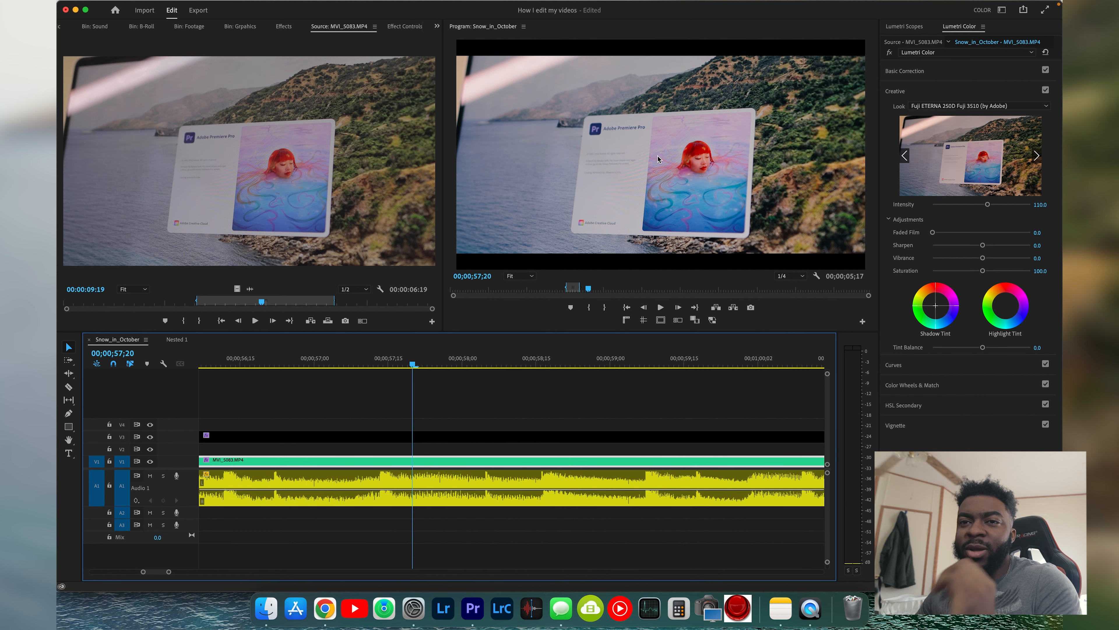
{"action": "left_click", "coordinate": [646, 151]}
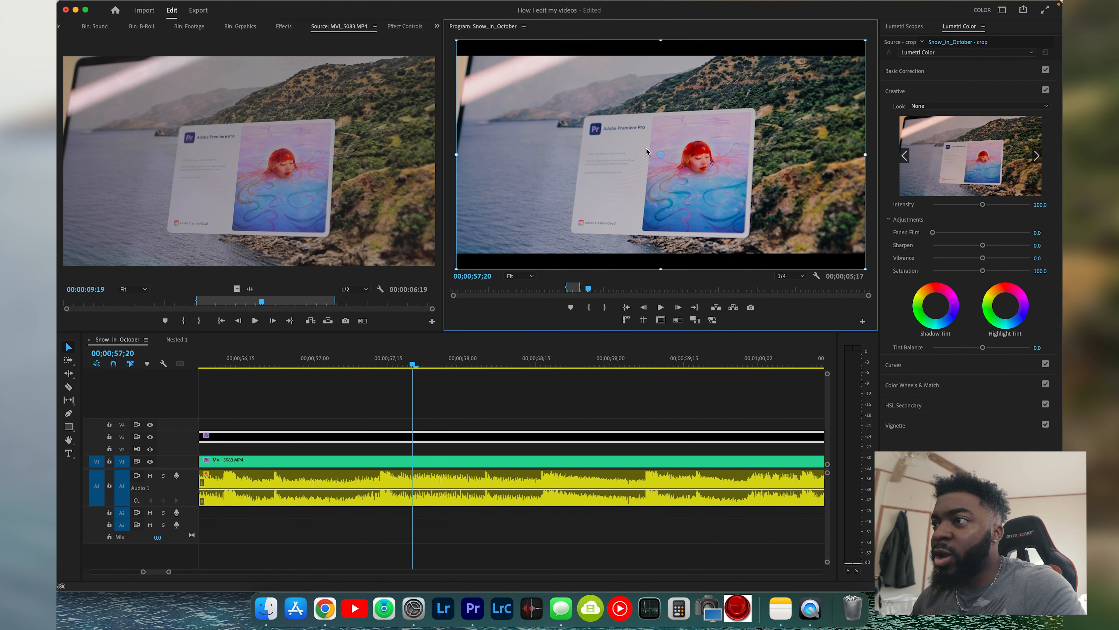
{"action": "left_click", "coordinate": [109, 437]}
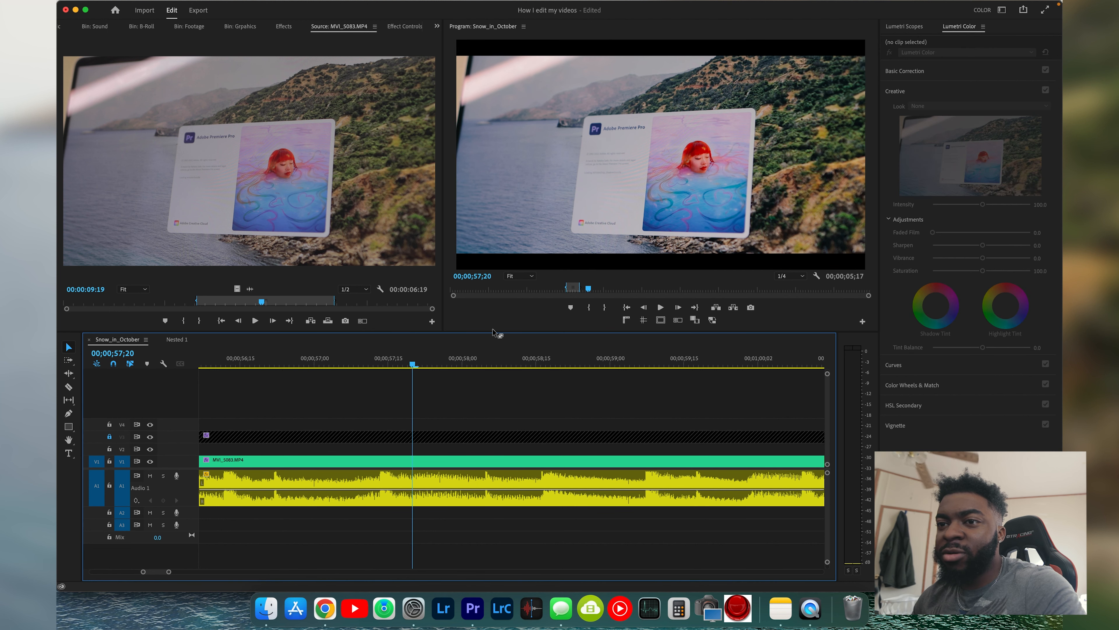
Shift MVI_5083.MP4 upward in the frame and offset its anchor, giving Position 1887.7, 1112.3 and Anchor Point 1887.7, 1223.1
{"action": "left_click", "coordinate": [714, 166]}
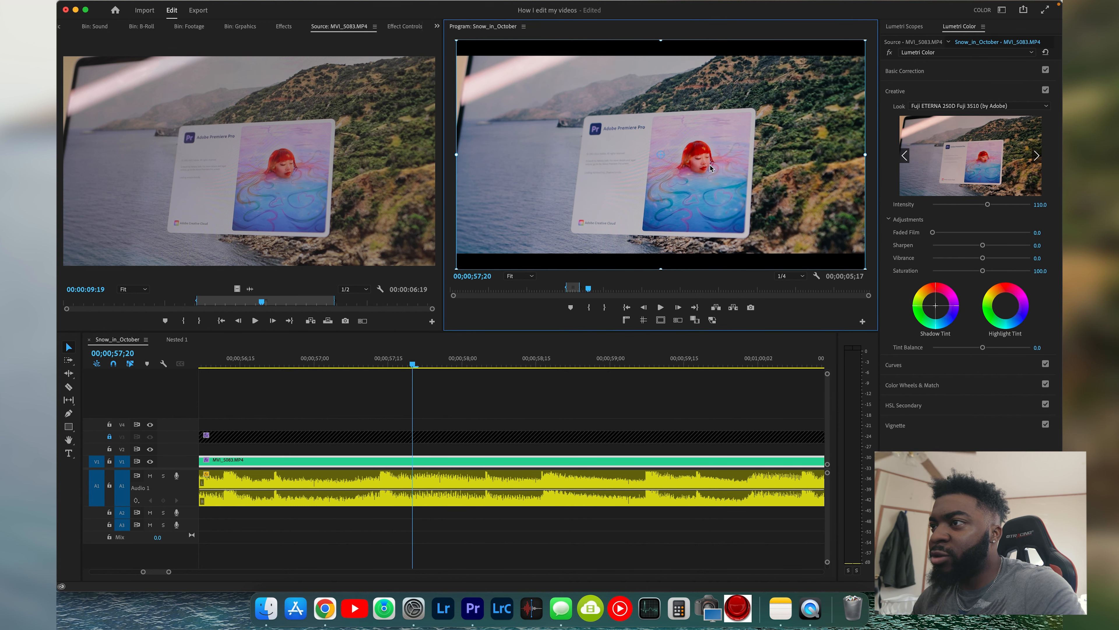
{"action": "left_click_drag", "start_coordinate": [710, 168], "coordinate": [710, 156]}
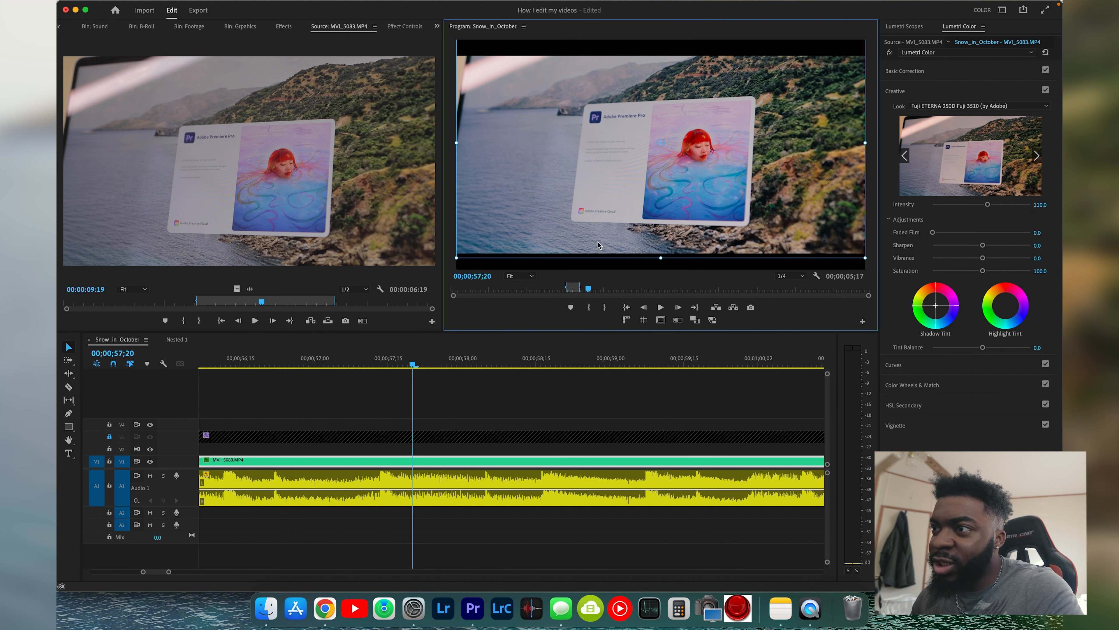
{"action": "mouse_move", "coordinate": [597, 240]}
{"action": "left_mouse_down"}
{"action": "mouse_move", "coordinate": [596, 167]}
{"action": "mouse_move", "coordinate": [597, 228]}
{"action": "left_mouse_up"}
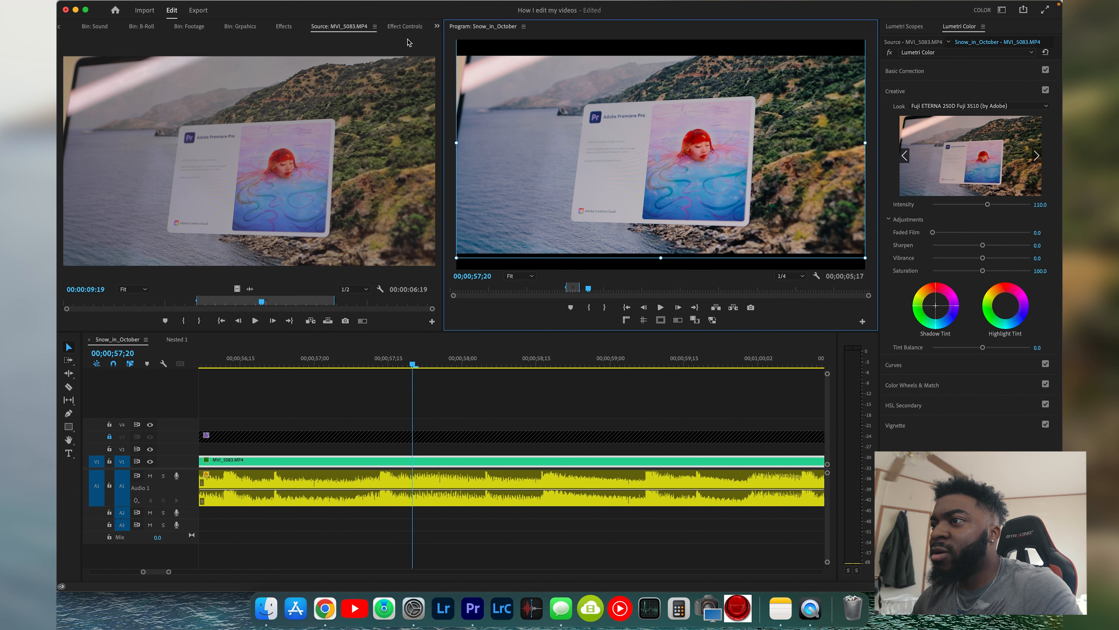
Set a Scale keyframe of 100 at the start of MVI_5083.MP4
{"action": "left_click", "coordinate": [385, 27]}
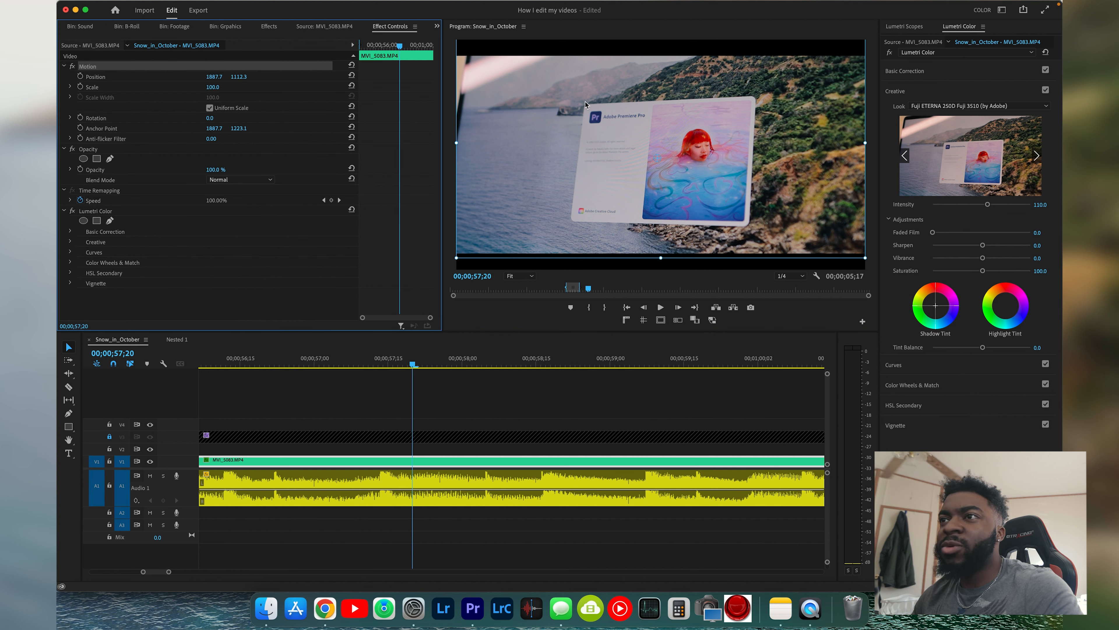
{"action": "left_click_drag", "start_coordinate": [390, 46], "coordinate": [360, 48]}
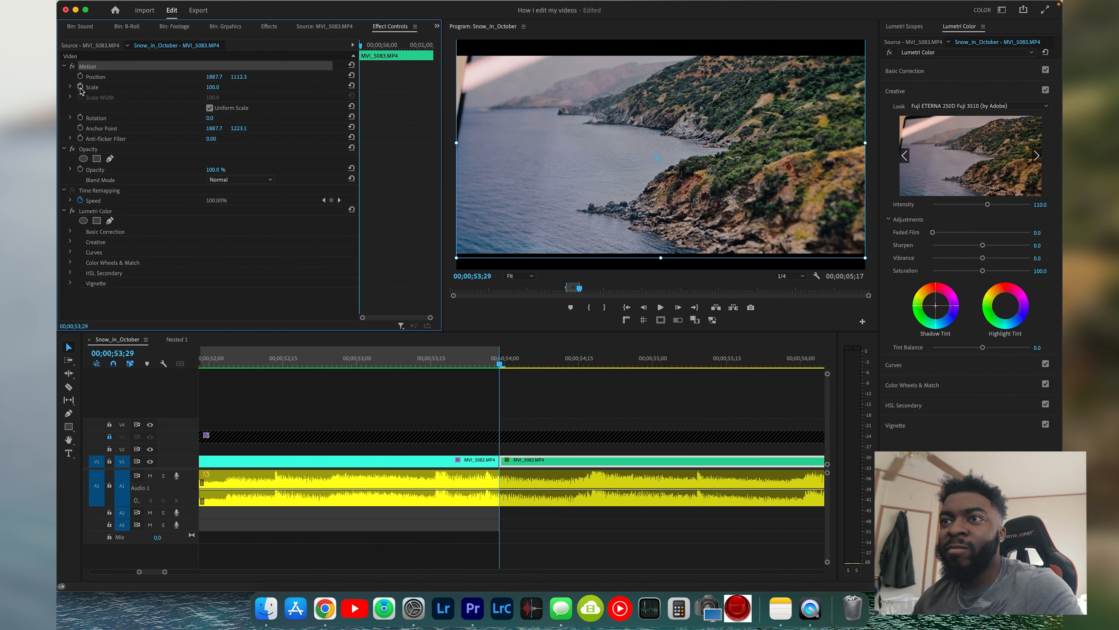
{"action": "left_click", "coordinate": [118, 88]}
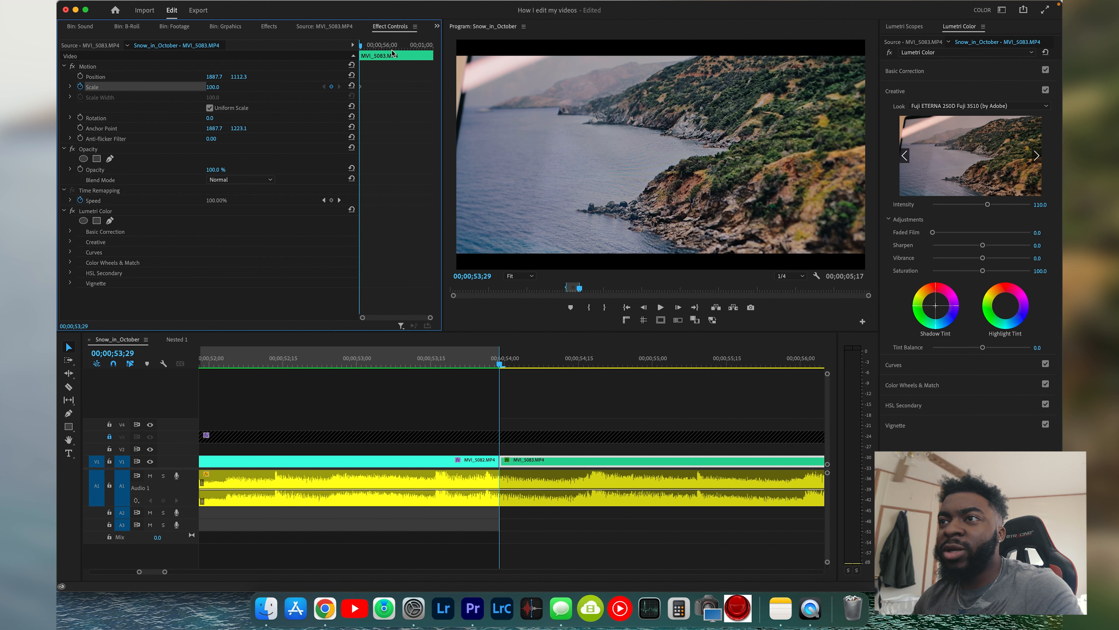
Add a Scale keyframe of 110 near the end of MVI_5083.MP4 and move that keyframe to the clip's end
{"action": "left_click_drag", "start_coordinate": [374, 49], "coordinate": [419, 48]}
{"action": "left_click", "coordinate": [214, 86]}
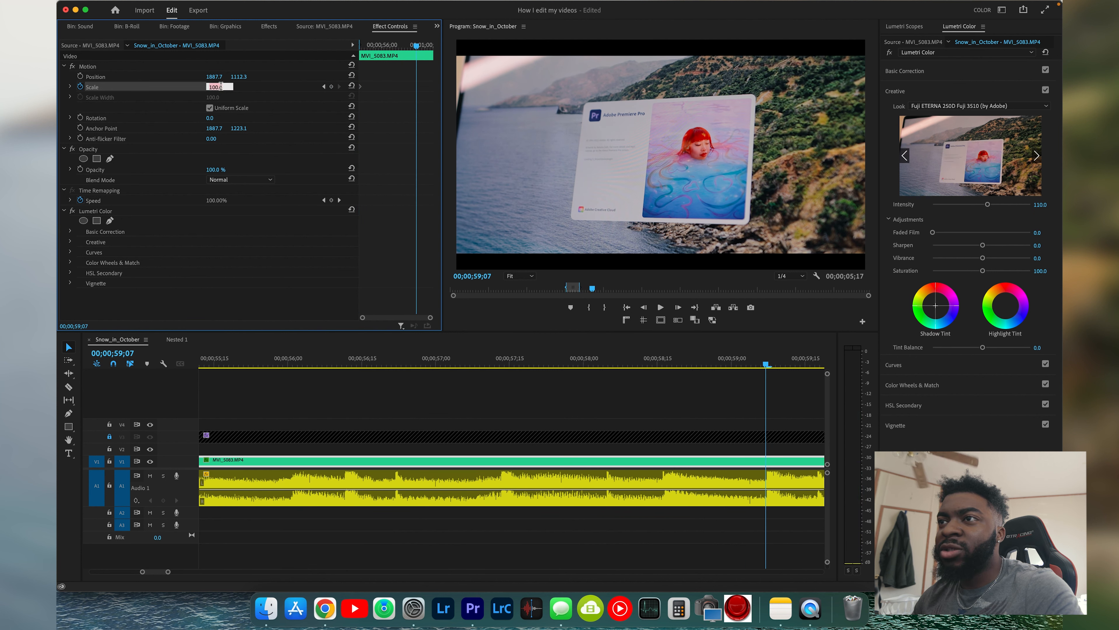
{"action": "type", "text": "110"}
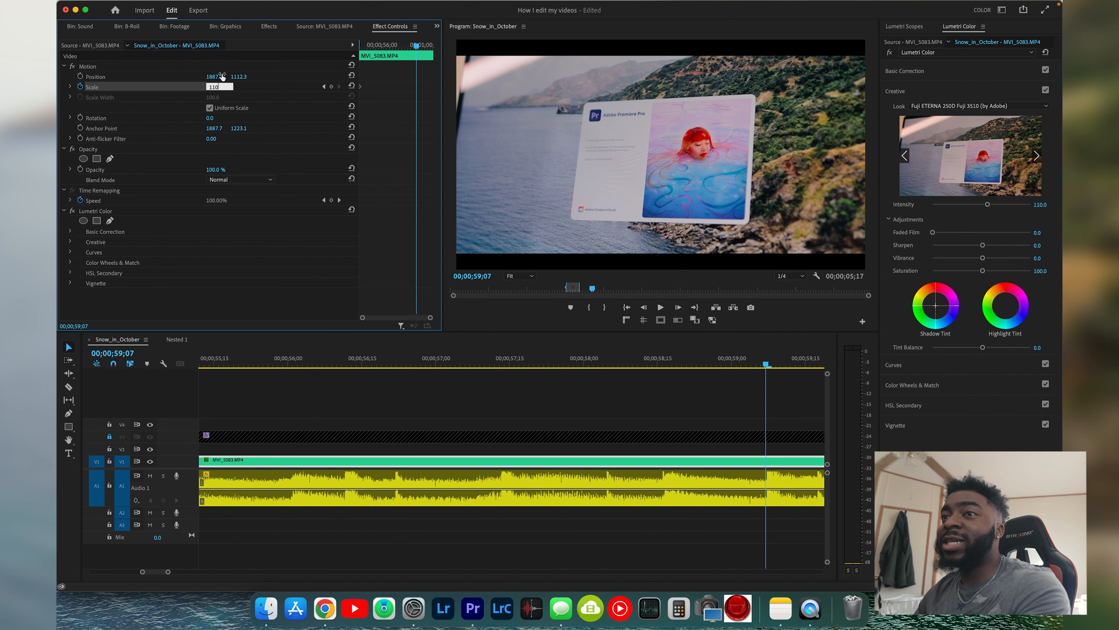
{"action": "key", "text": "Return"}
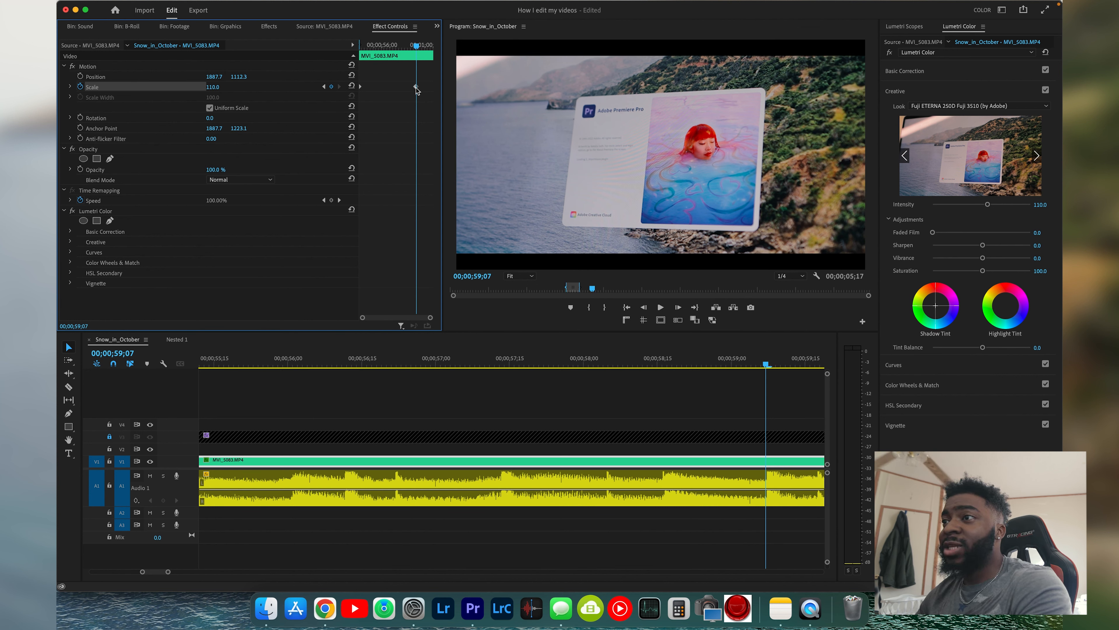
{"action": "left_click_drag", "start_coordinate": [415, 87], "coordinate": [432, 88]}
Play MVI_5083.MP4 from its first frame to preview the Scale animation
{"action": "left_click_drag", "start_coordinate": [403, 41], "coordinate": [363, 43]}
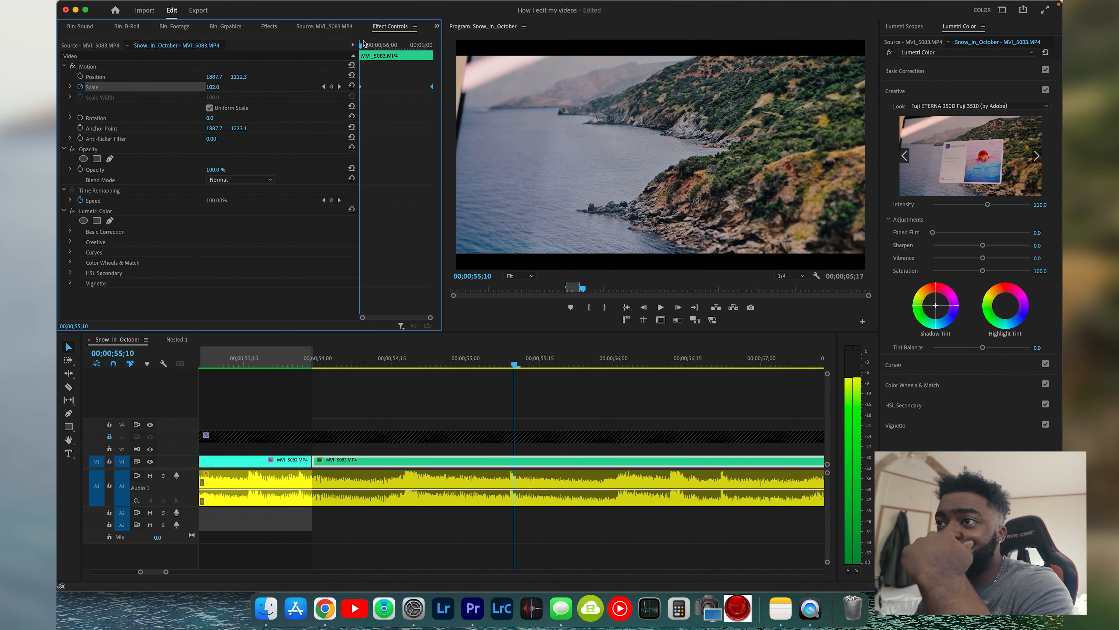
{"action": "key", "text": "Up"}
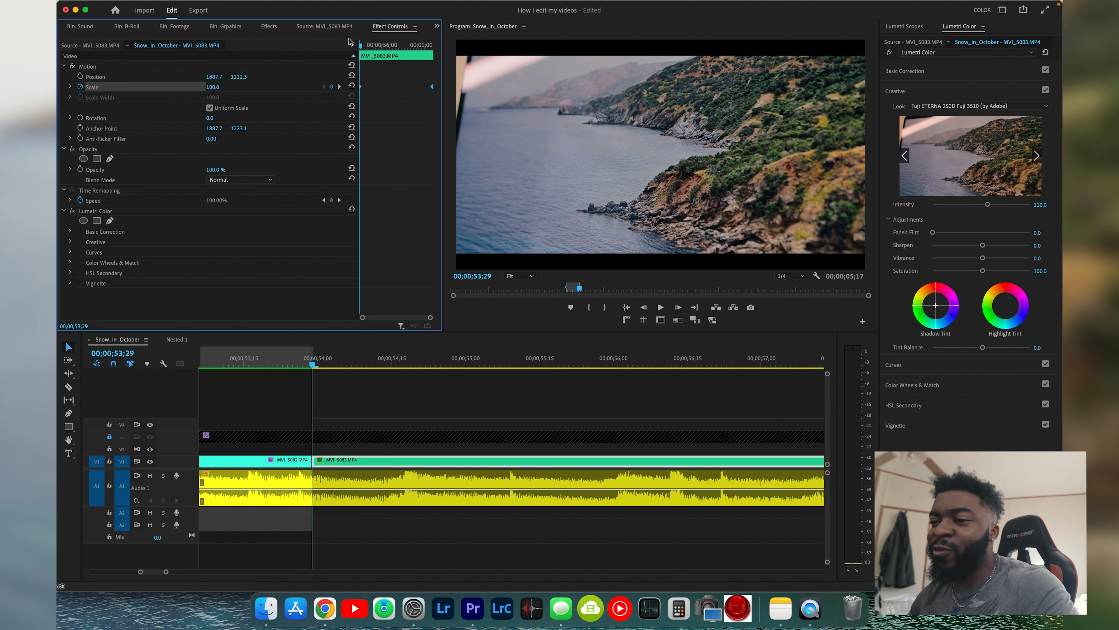
{"action": "key", "text": "space"}
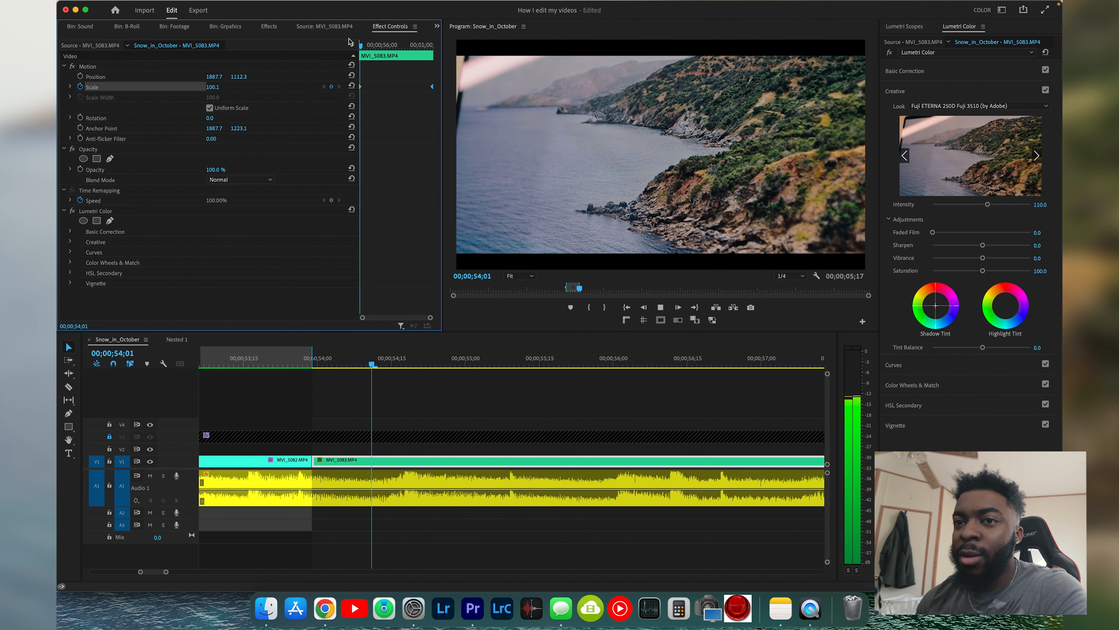
{"action": "key", "text": "space"}
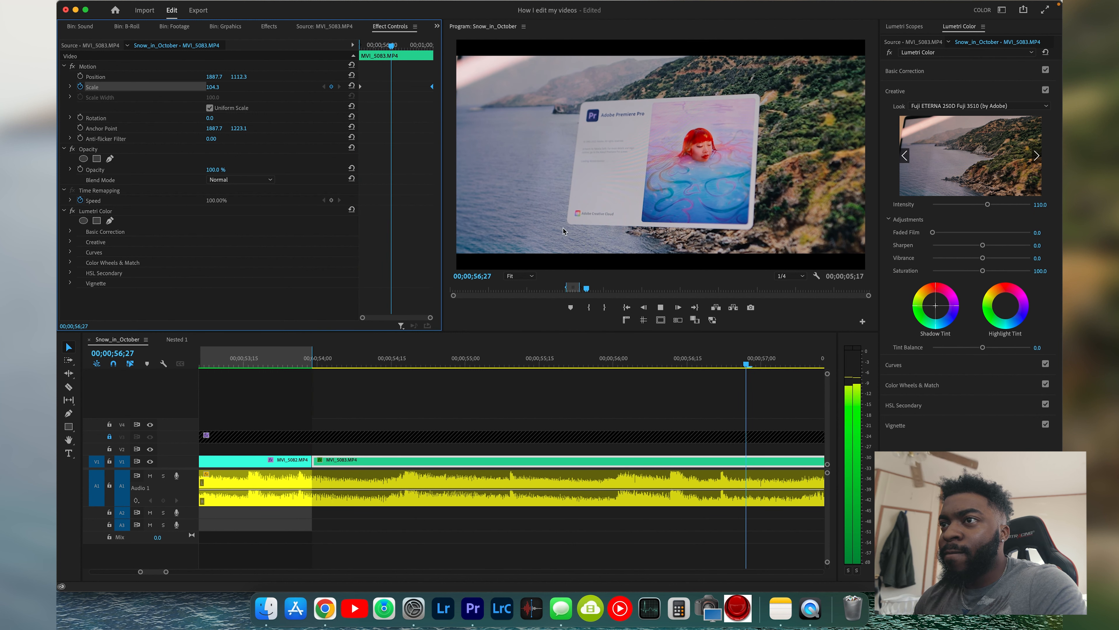
Search the effects for "warp" and apply Warp Stabilizer to MVI_5083.MP4 on V1
{"action": "scroll", "coordinate": [571, 422], "scroll_direction": "down", "scroll_amount": 6}
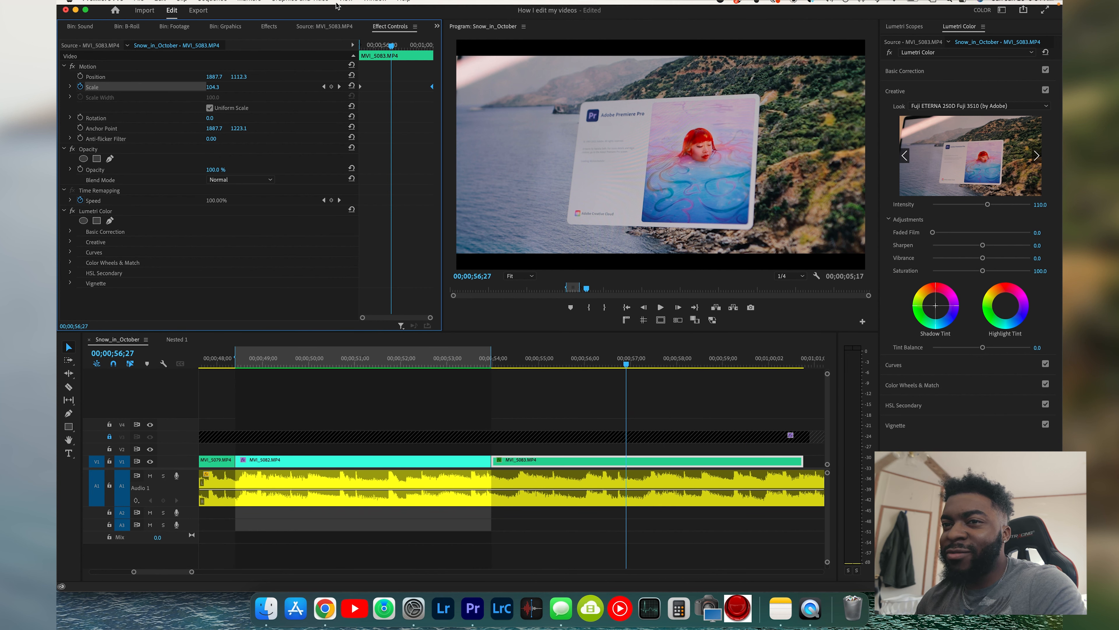
{"action": "left_click", "coordinate": [272, 27]}
{"action": "left_click", "coordinate": [126, 39]}
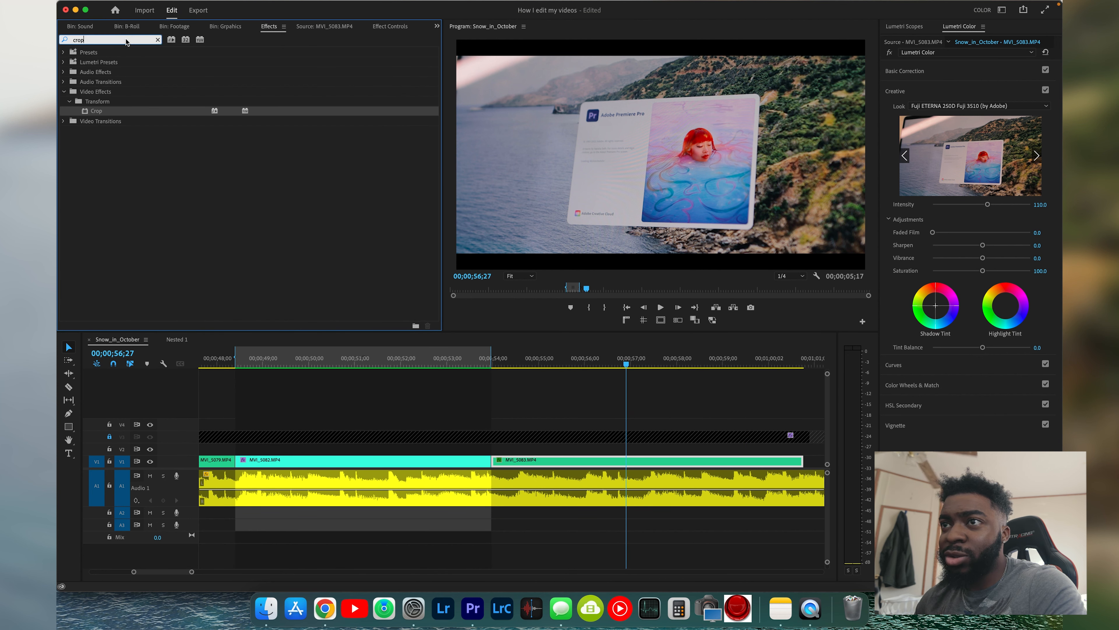
{"action": "type", "text": "warp"}
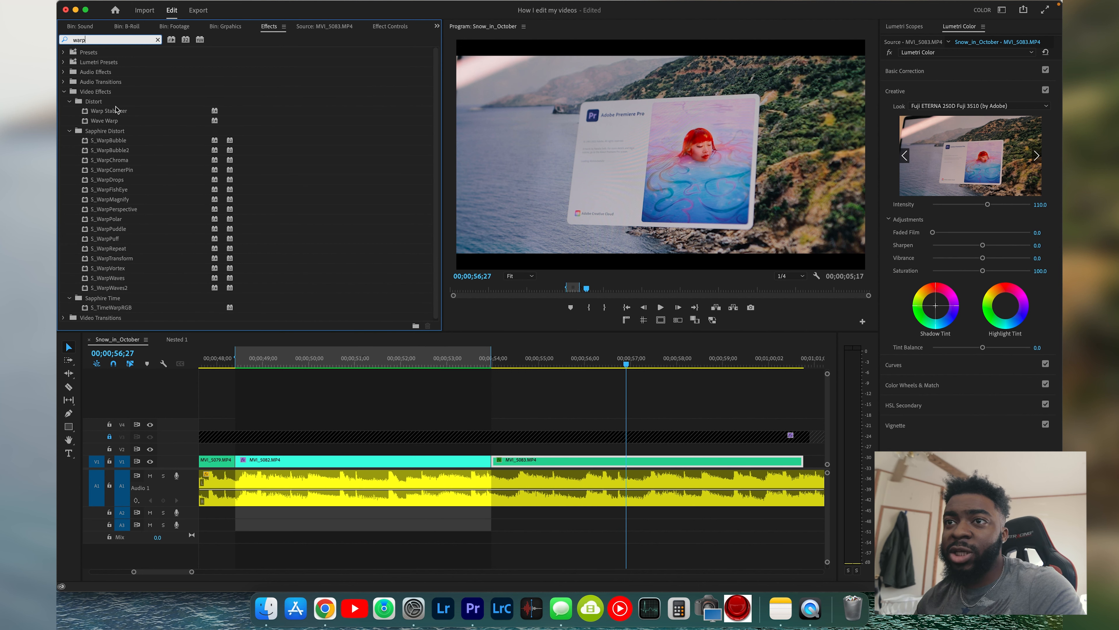
{"action": "left_click_drag", "start_coordinate": [115, 110], "coordinate": [593, 467]}
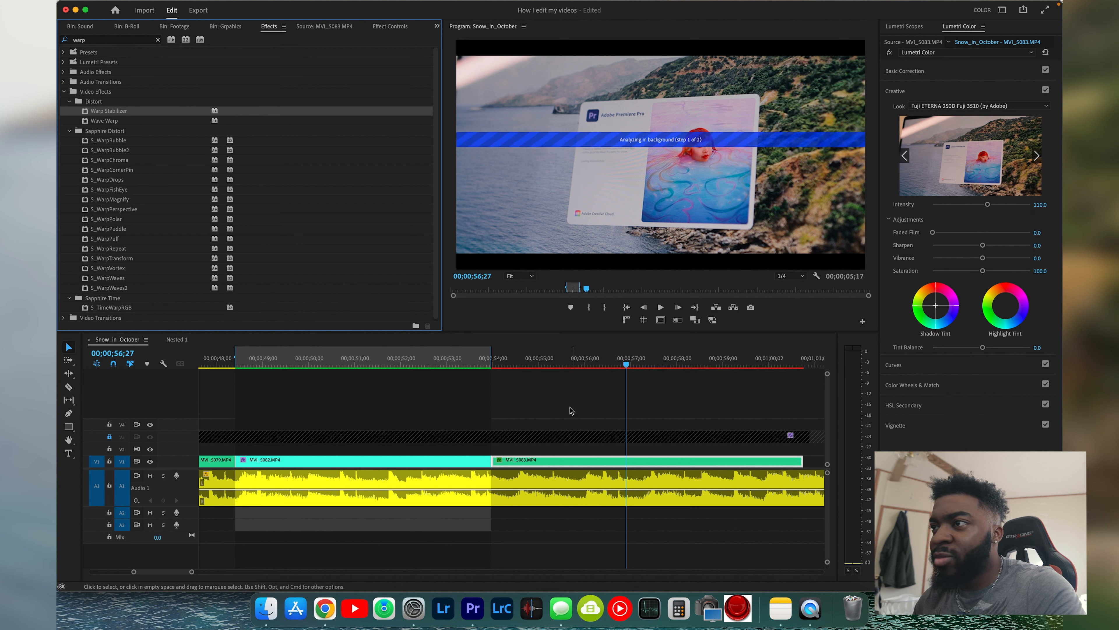
Scrub the opening of the stabilized MVI_5083.MP4 and set its Warp Stabilizer Smoothness to 5 %
{"action": "left_click", "coordinate": [374, 26]}
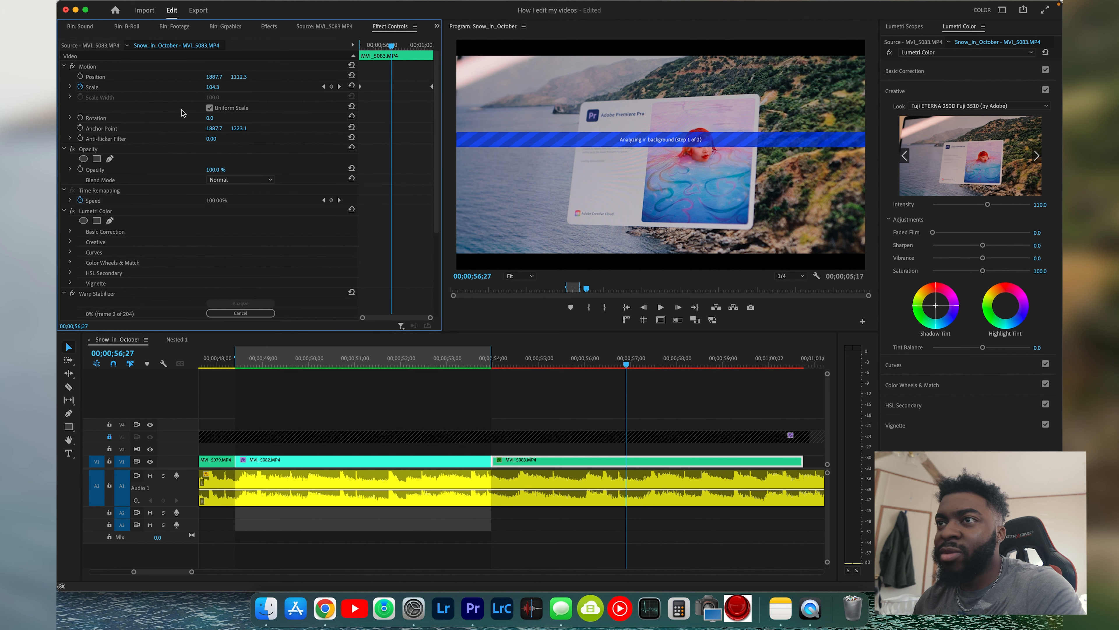
{"action": "scroll", "coordinate": [273, 242], "scroll_direction": "down", "scroll_amount": 1}
{"action": "scroll", "coordinate": [120, 293], "scroll_direction": "down", "scroll_amount": 1}
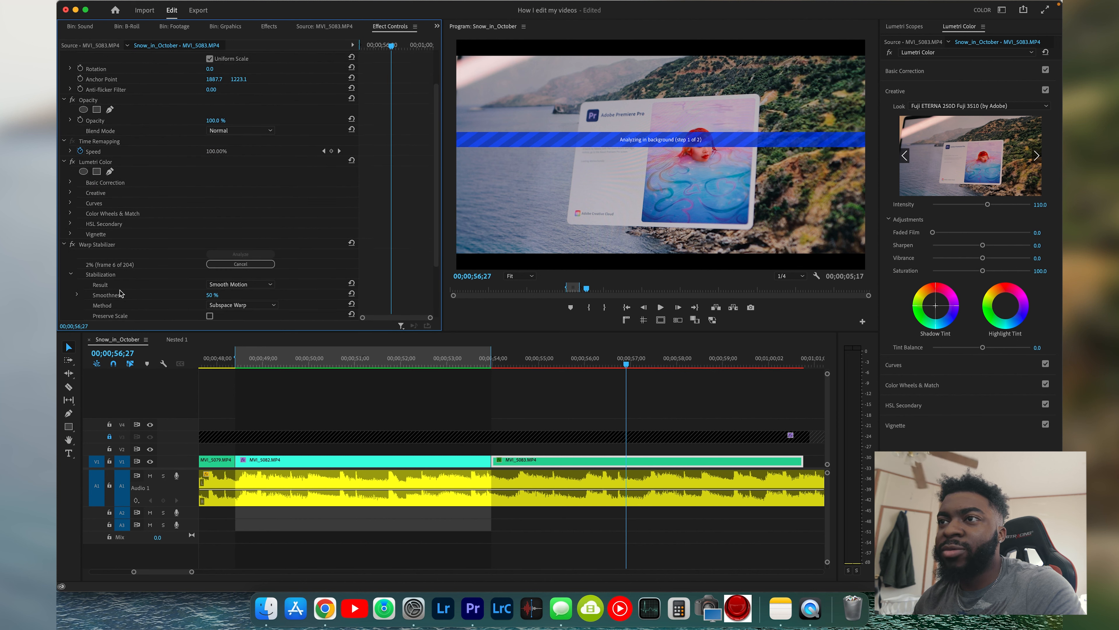
{"action": "scroll", "coordinate": [118, 284], "scroll_direction": "down", "scroll_amount": 1}
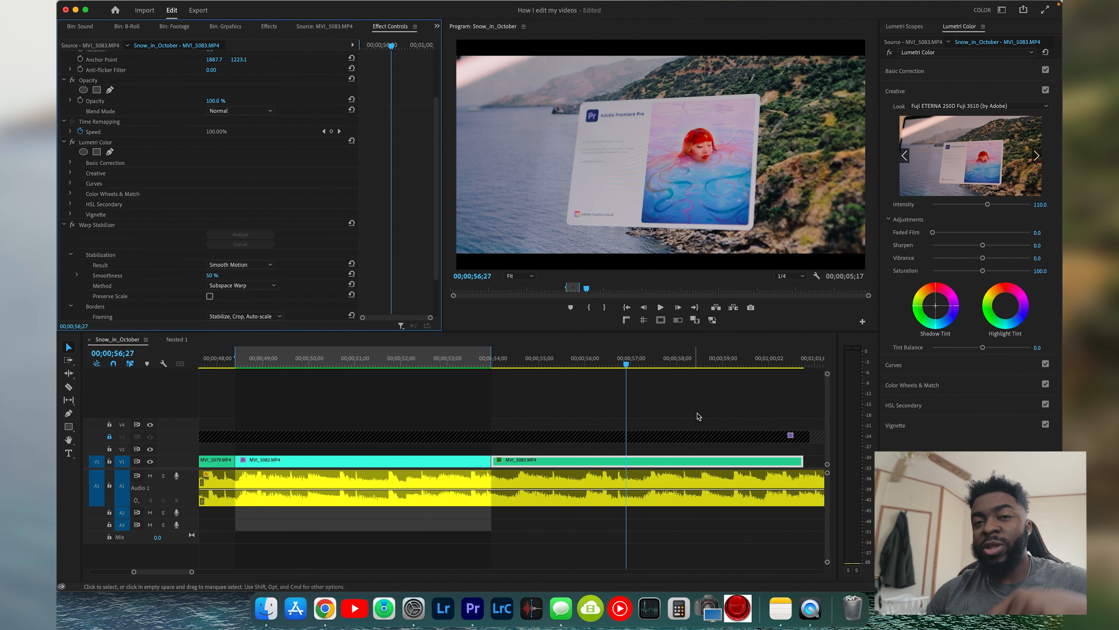
{"action": "left_click", "coordinate": [547, 359]}
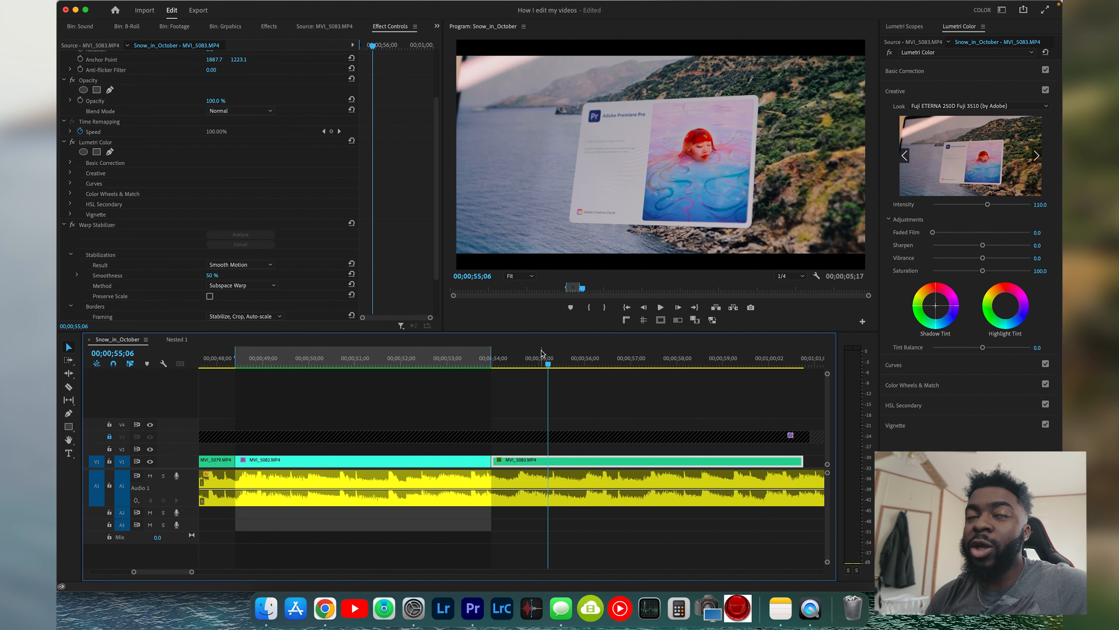
{"action": "left_click", "coordinate": [504, 363]}
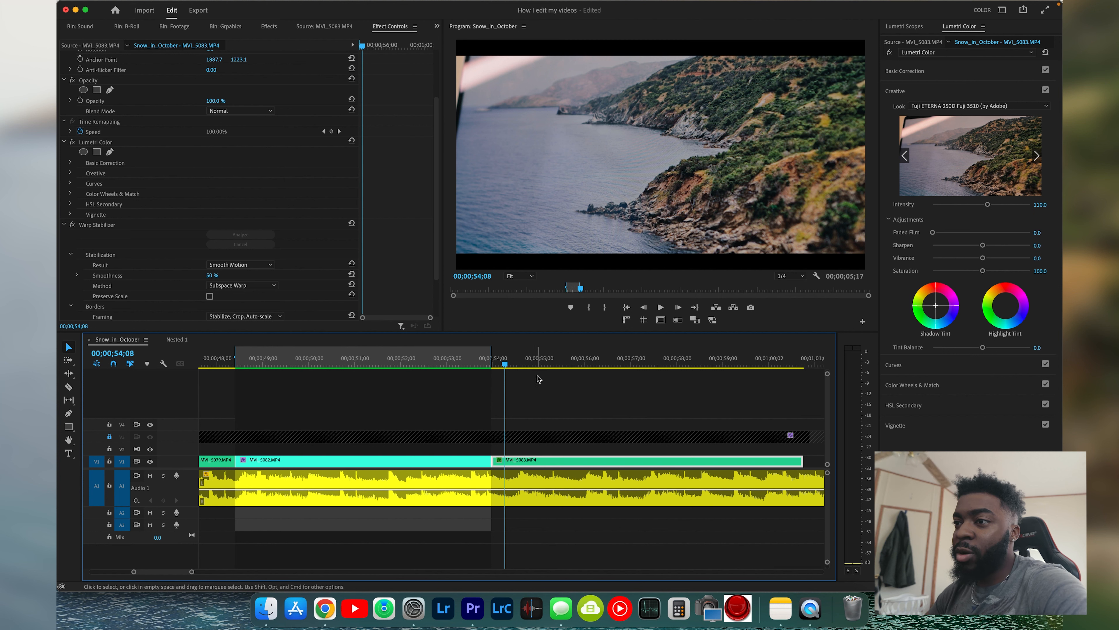
{"action": "left_click_drag", "start_coordinate": [528, 362], "coordinate": [508, 363]}
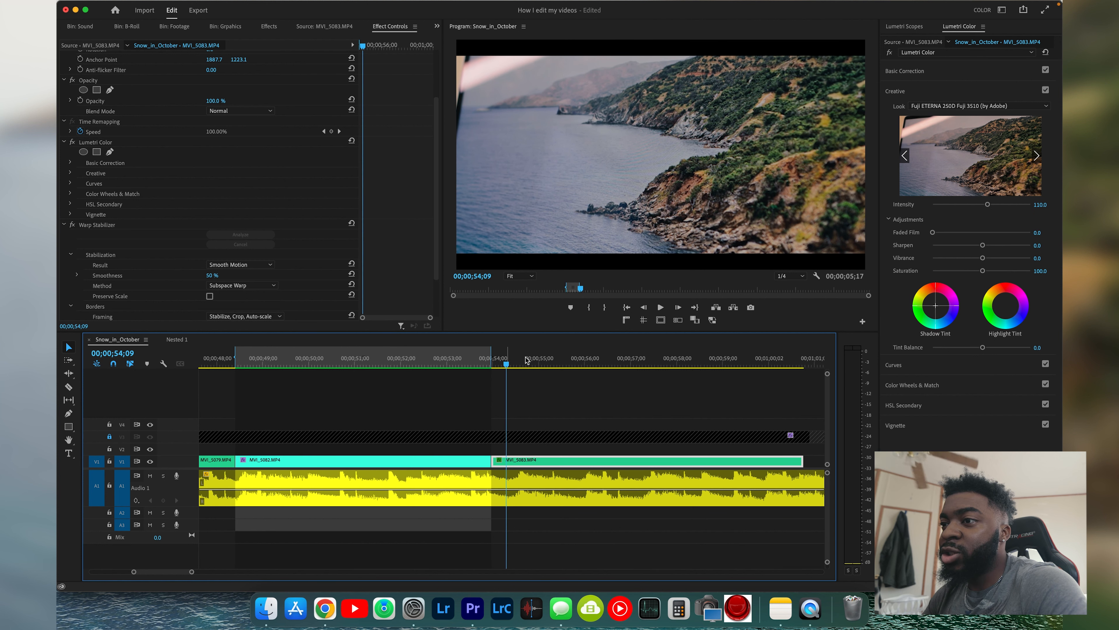
{"action": "left_click", "coordinate": [212, 275]}
{"action": "type", "text": "25"}
{"action": "key", "text": "Return"}
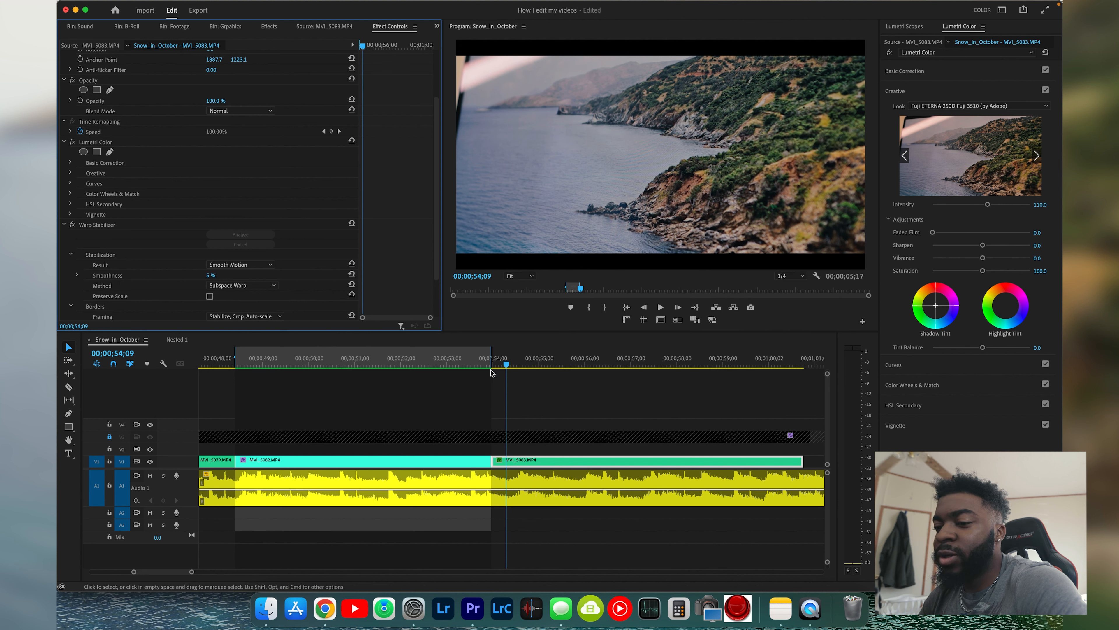
Mark the range of MVI_5083.MP4 with in and out points and render it
{"action": "key", "text": "x"}
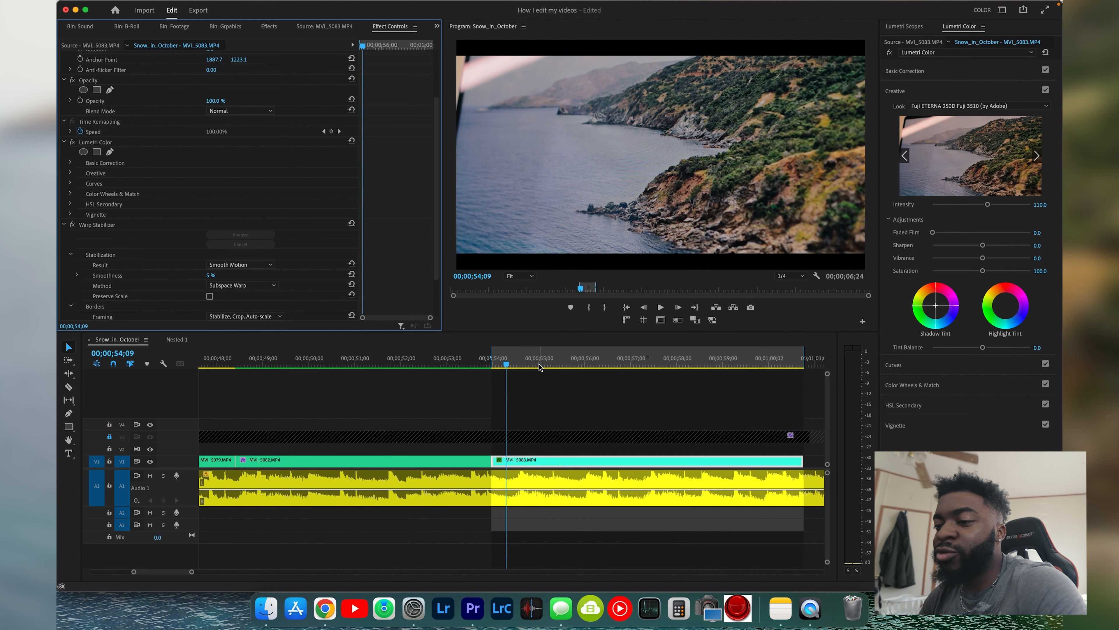
{"action": "key", "text": "Return"}
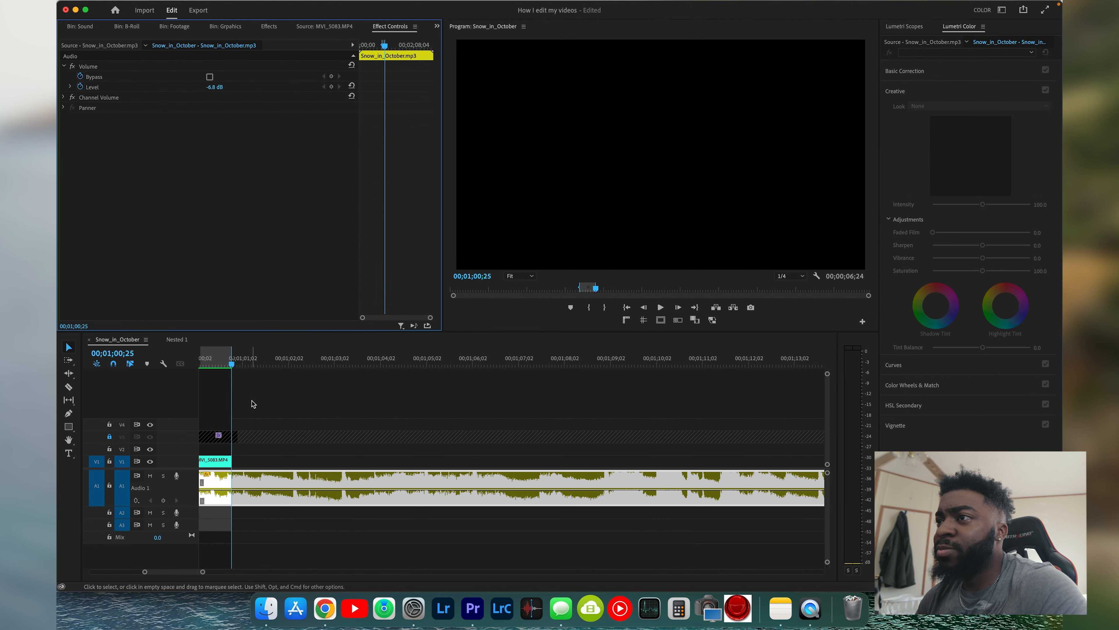
{"action": "scroll", "coordinate": [291, 409], "scroll_direction": "down", "scroll_amount": 4}
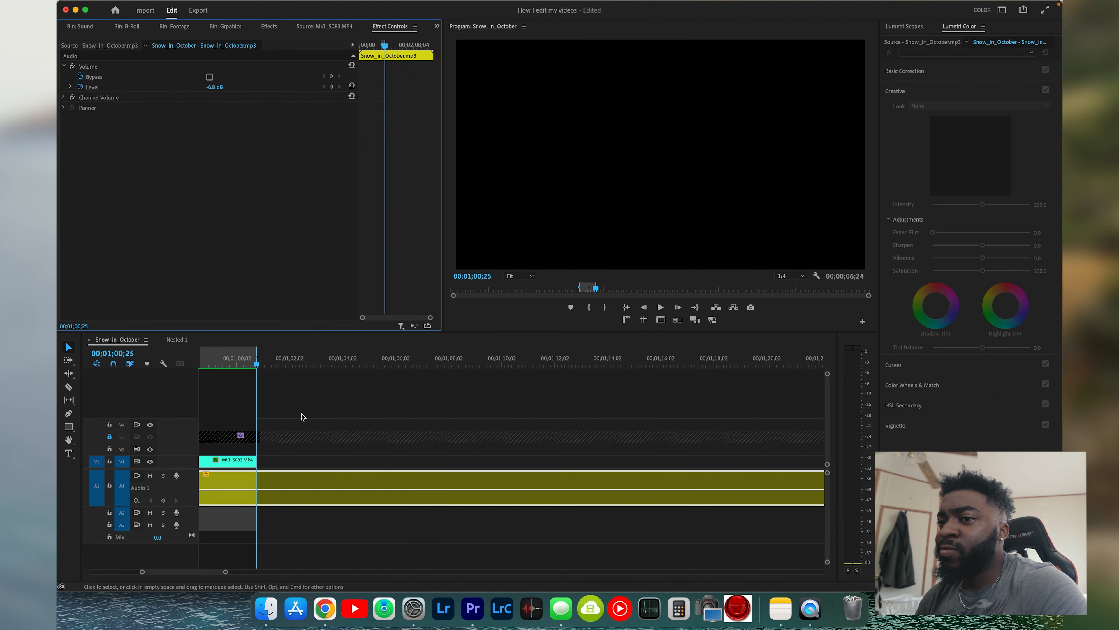
{"action": "scroll", "coordinate": [301, 416], "scroll_direction": "down", "scroll_amount": 3}
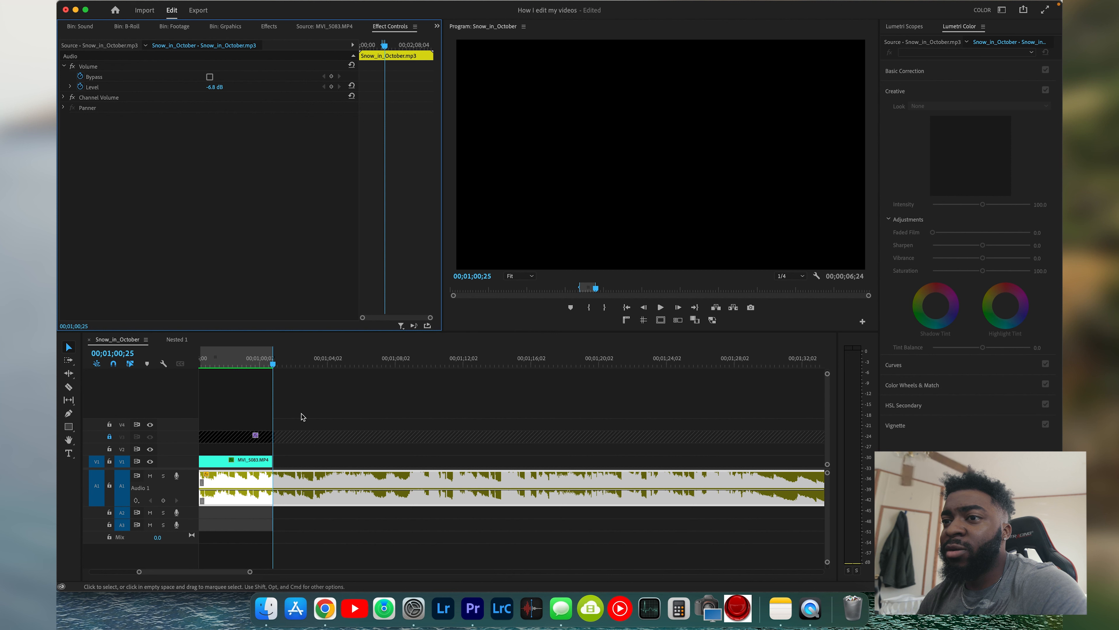